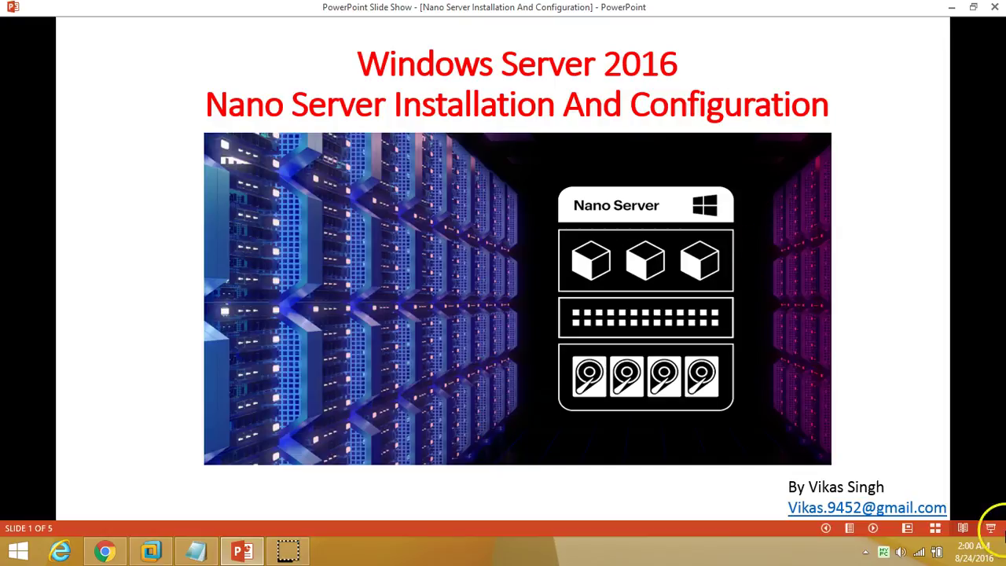
Advance the Nano Server presentation to slide 4, which describes the demo environment
left_click(873, 528)
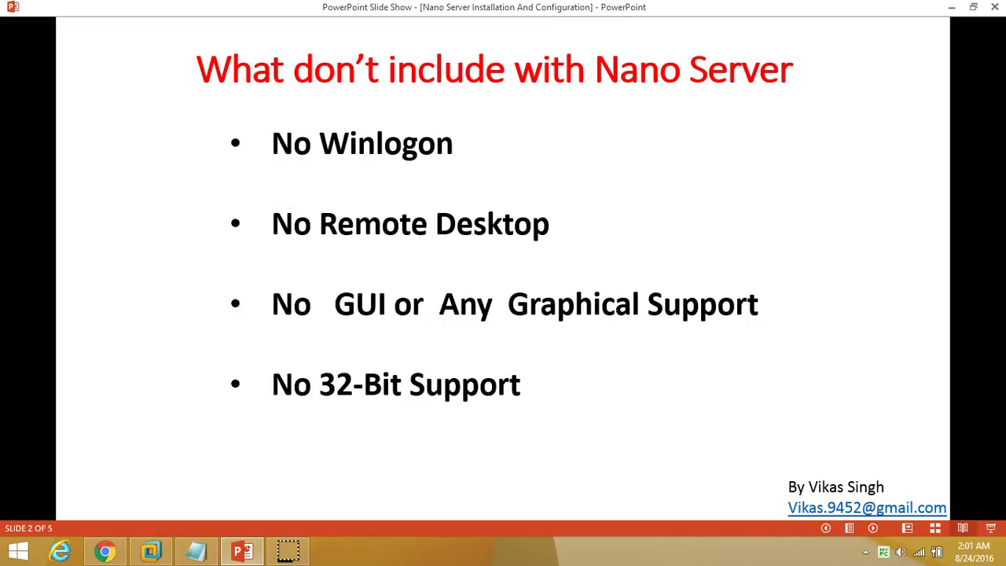
left_click(874, 531)
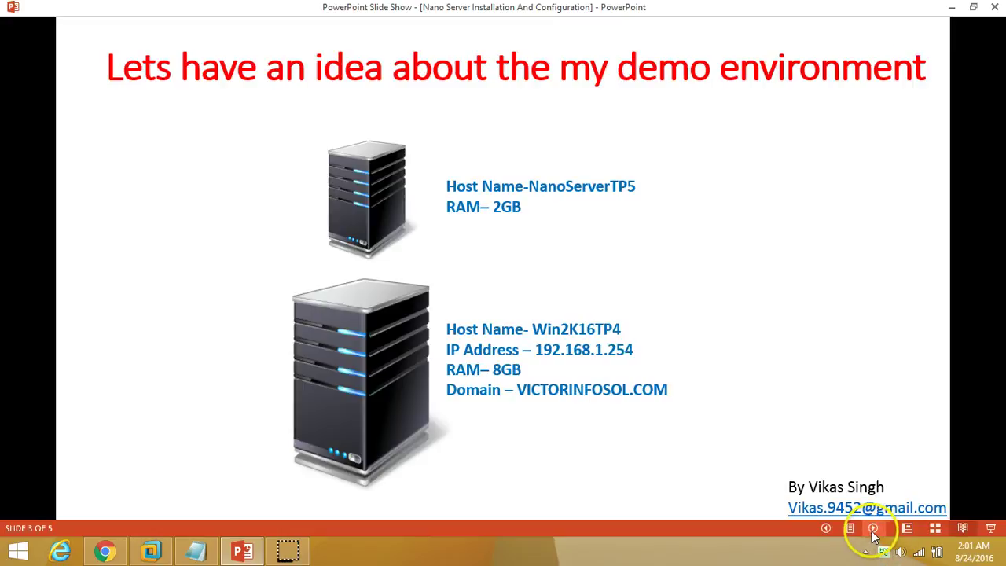
left_click(872, 528)
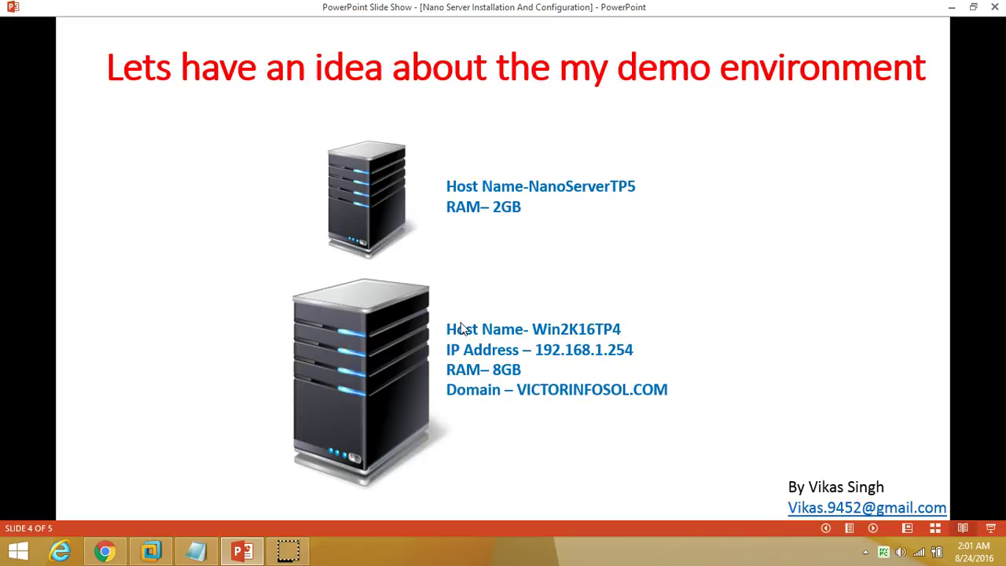
Switch to VMware Workstation, review the Win2K16TP4 local server's name, domain and hardware properties in Server Manager, and return to the dashboard
left_click(149, 550)
left_click(206, 177)
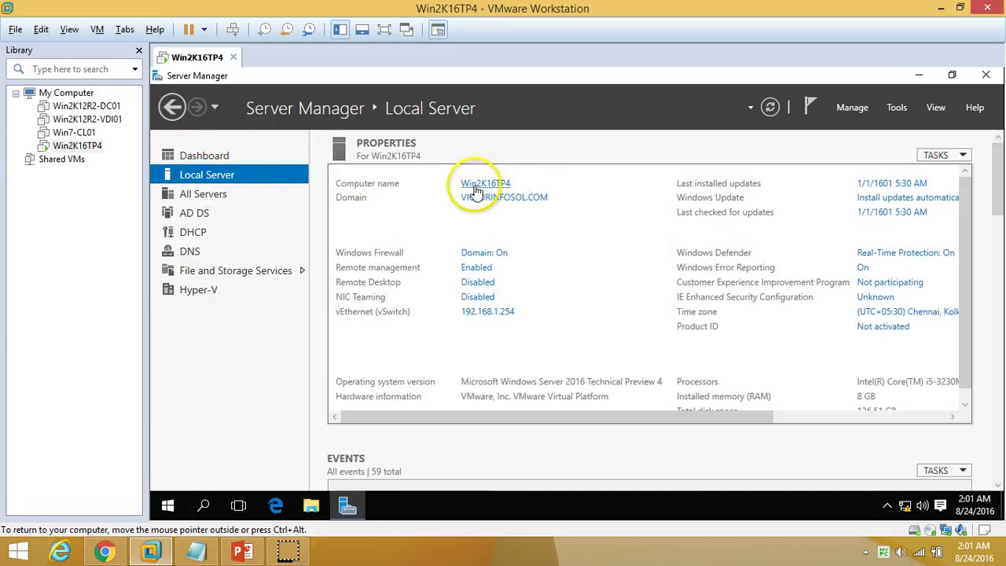
left_click(487, 186)
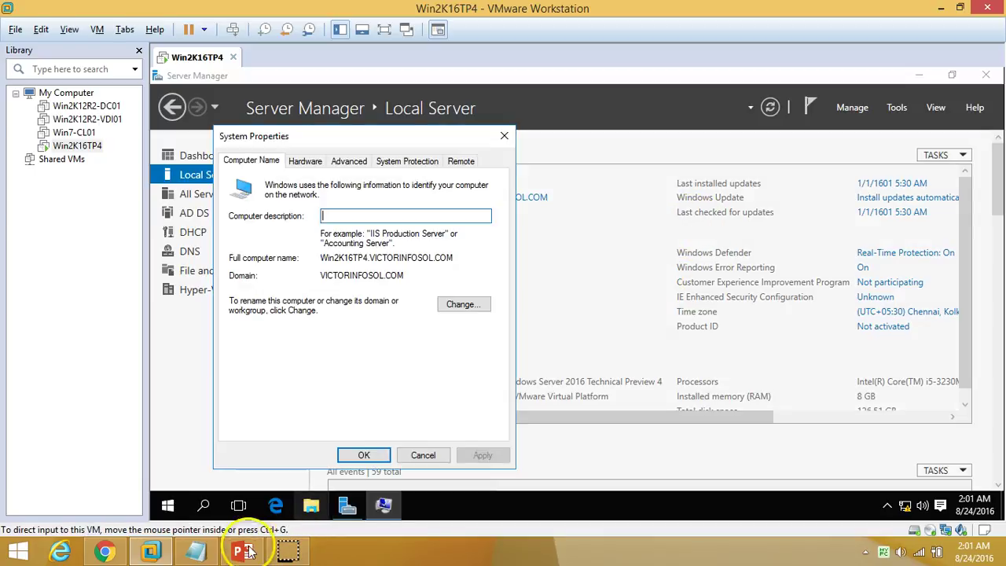
left_click(423, 455)
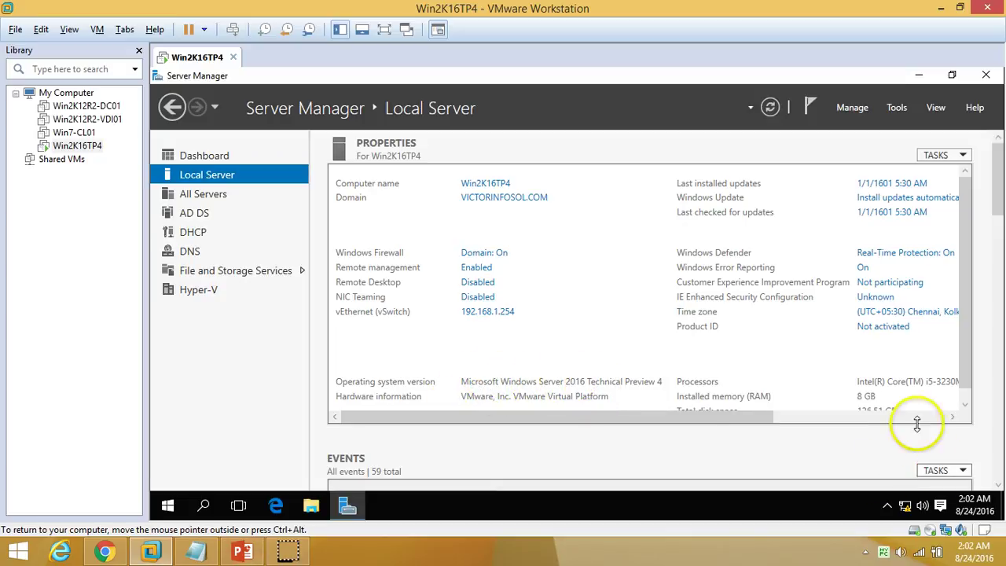
left_click(892, 414)
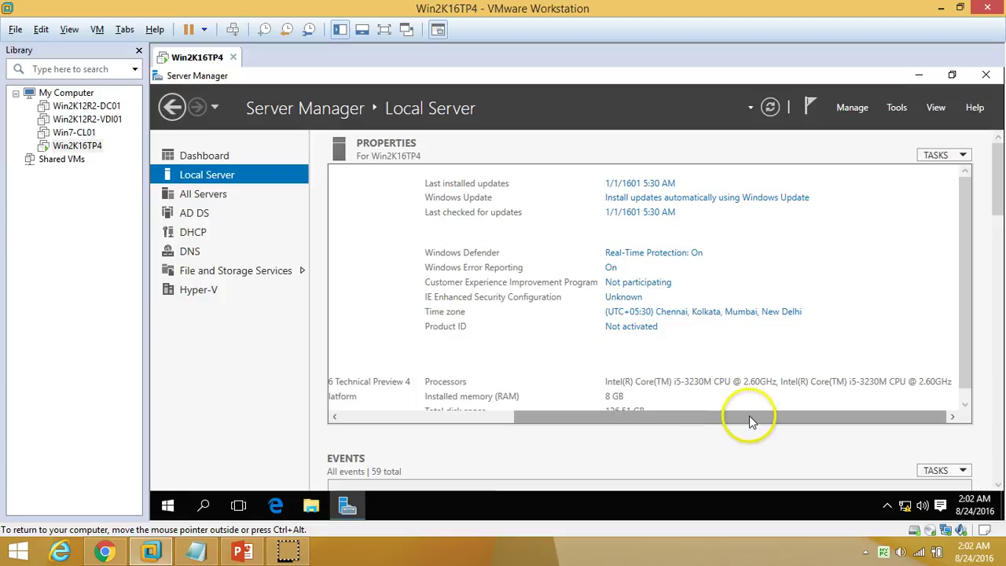
left_click_drag(749, 416, 575, 417)
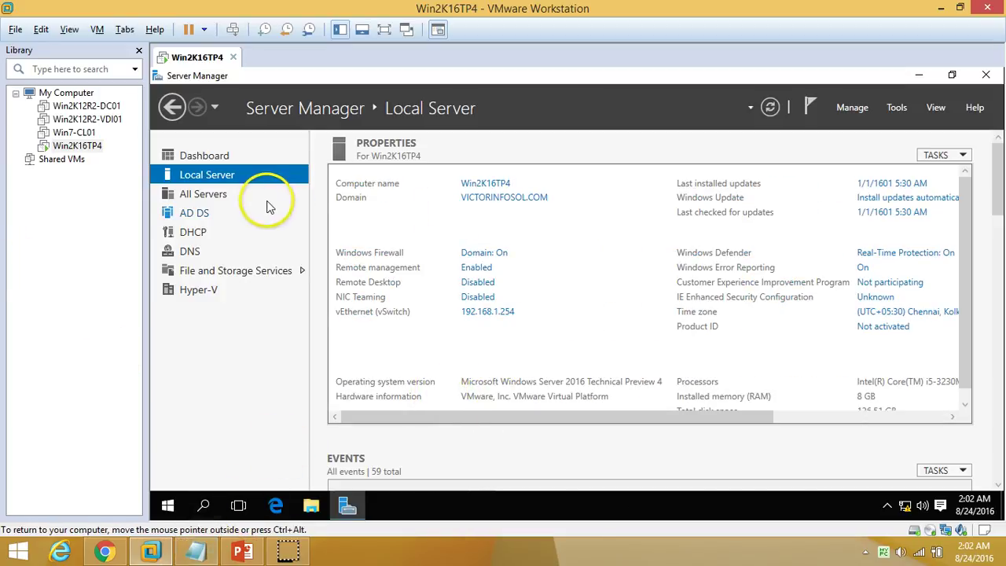
left_click(479, 211)
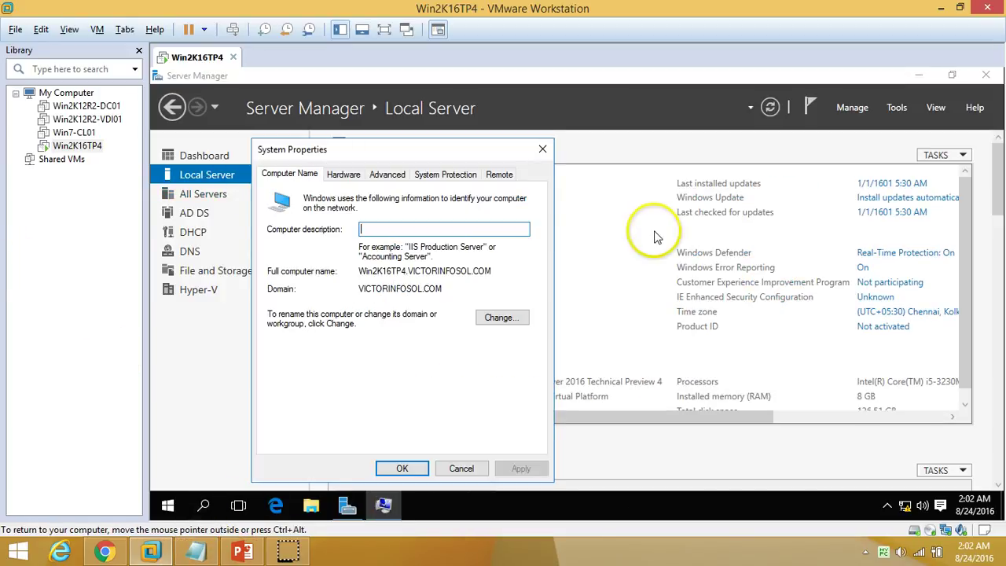
left_click(542, 149)
left_click(252, 154)
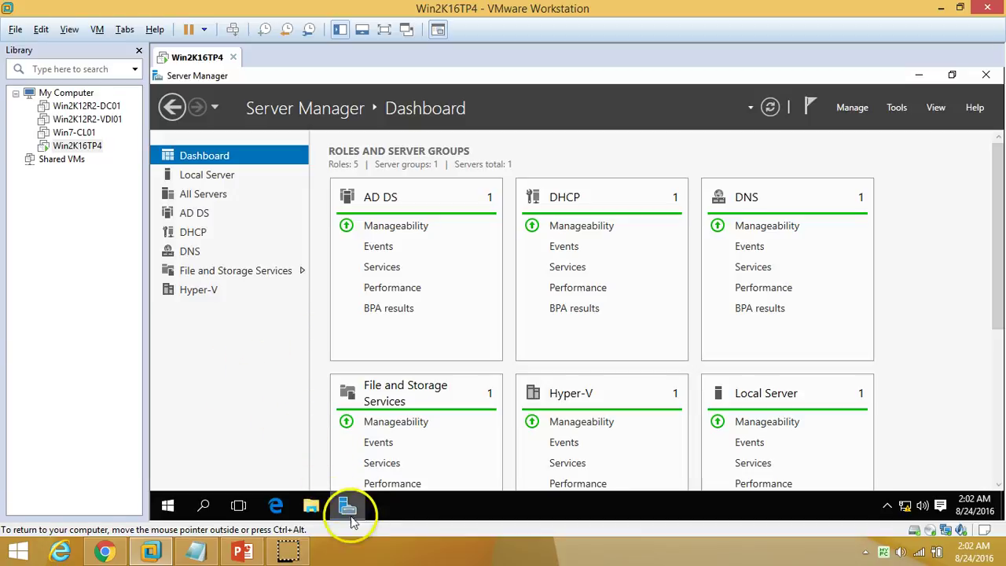
left_click(919, 74)
right_click(550, 240)
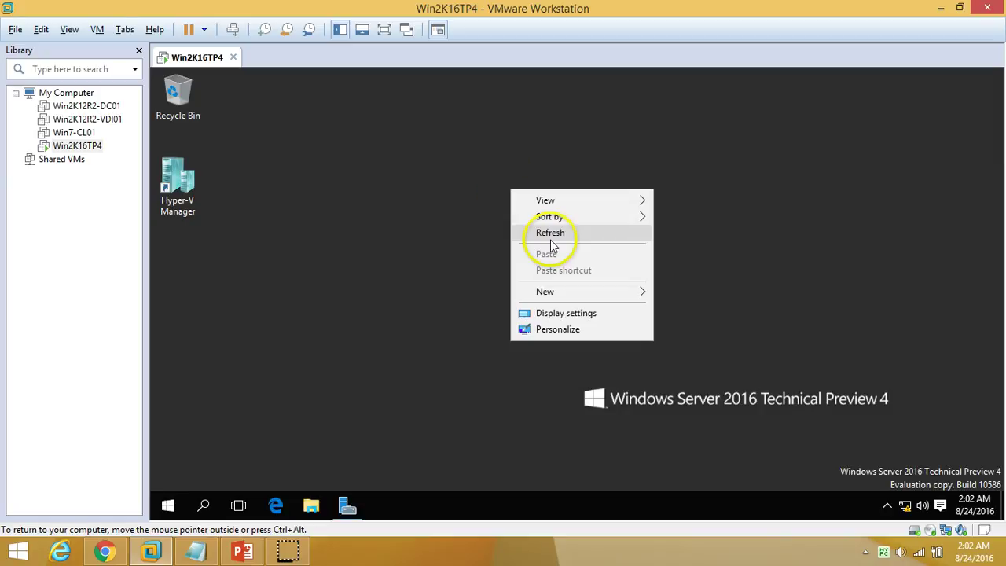
left_click(554, 230)
right_click(436, 168)
left_click(464, 211)
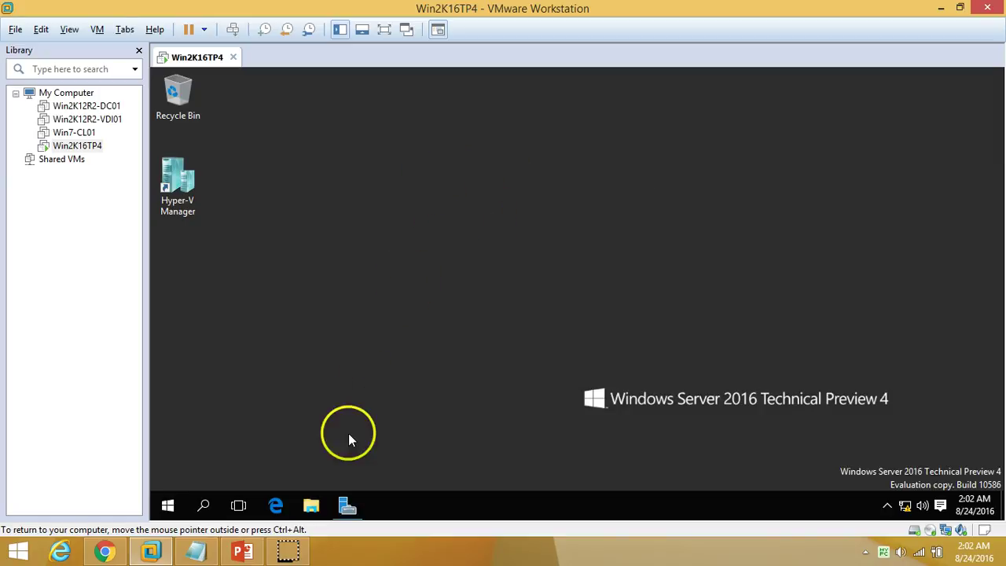
left_click(347, 505)
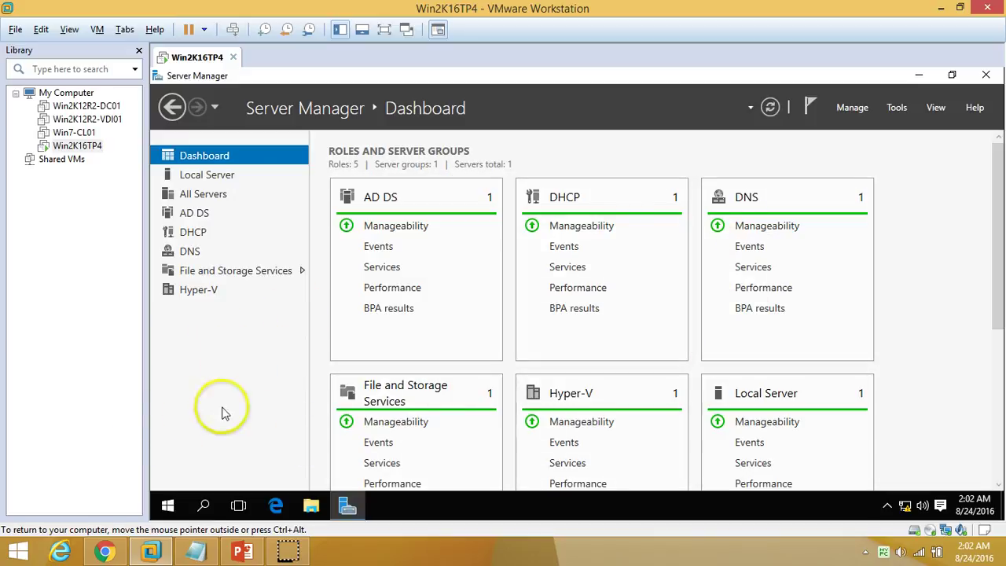
left_click(350, 502)
left_click(350, 503)
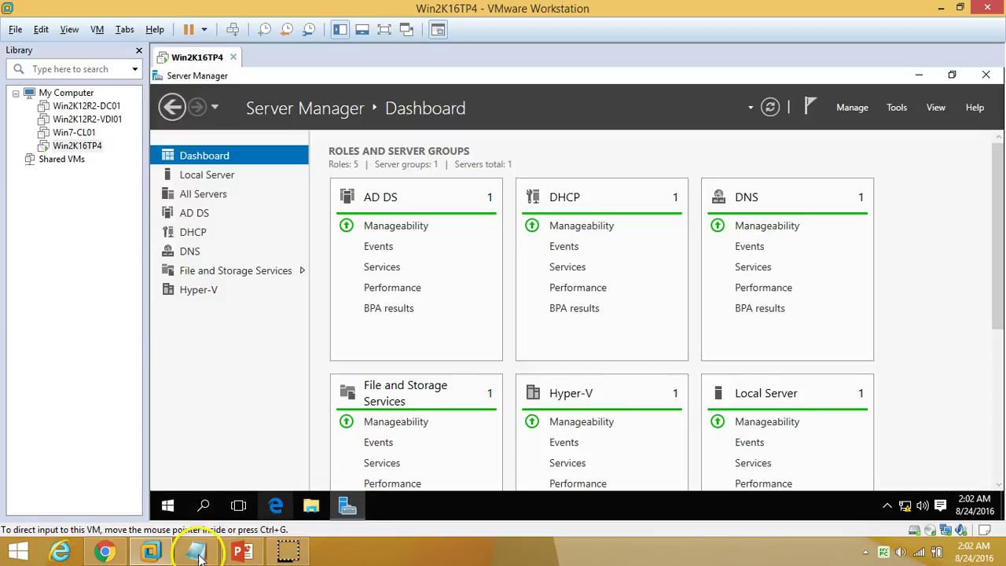
Review the demo environment slide in PowerPoint and return to the Win2K16TP4 virtual machine
left_click(242, 551)
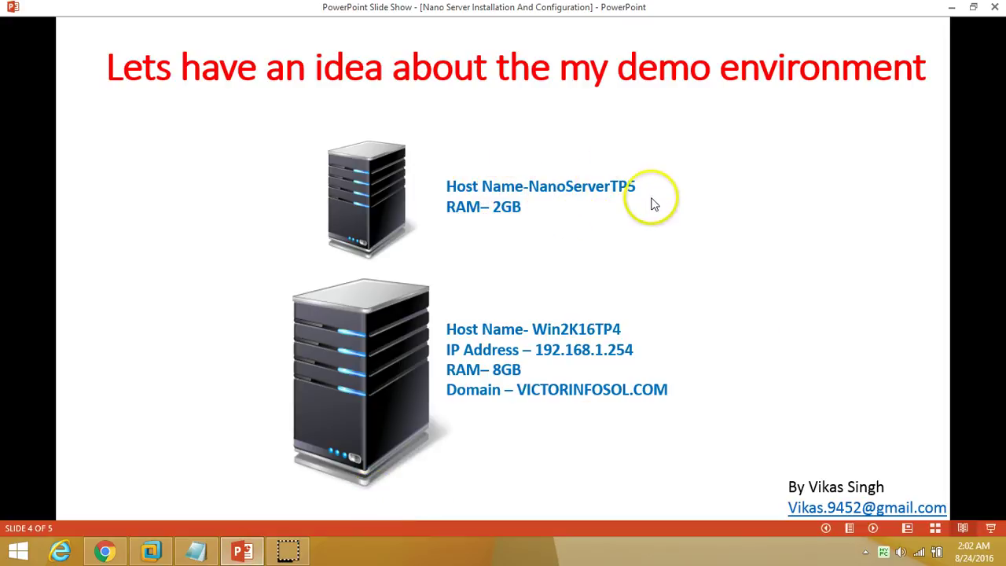
left_click(955, 7)
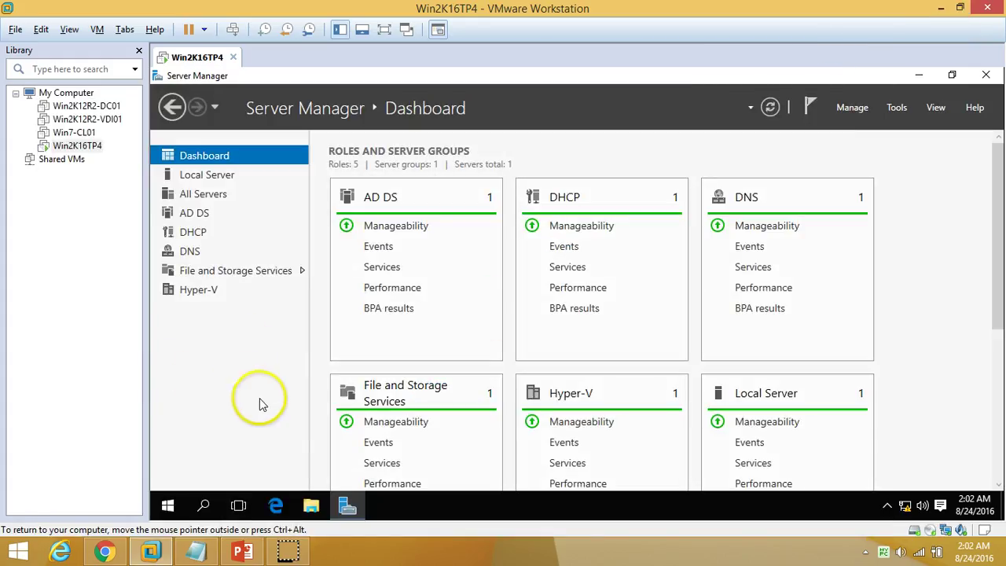
Set the Win2K16TP4 virtual machine's CD/DVD (SATA) device to use an ISO image file
right_click(204, 60)
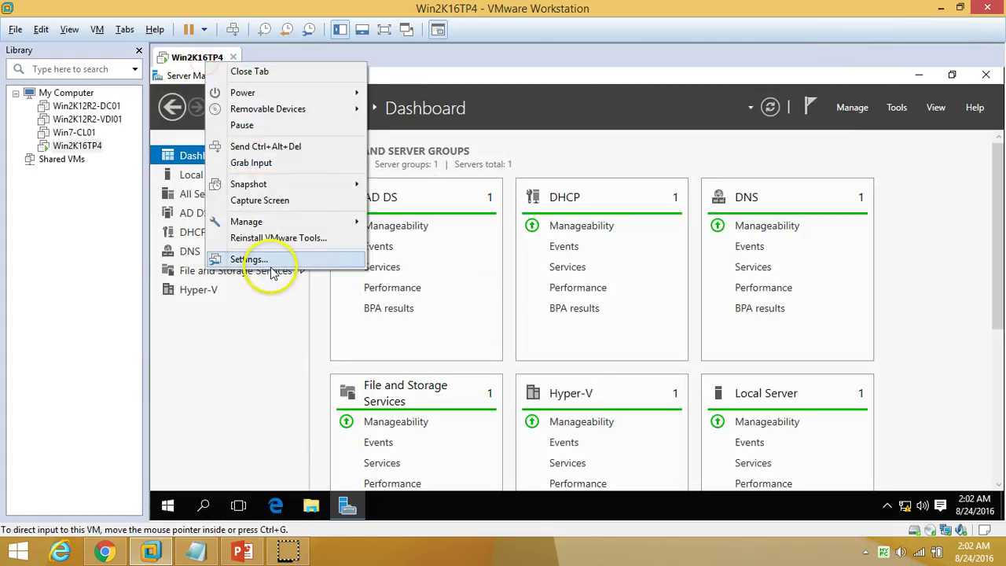
left_click(267, 260)
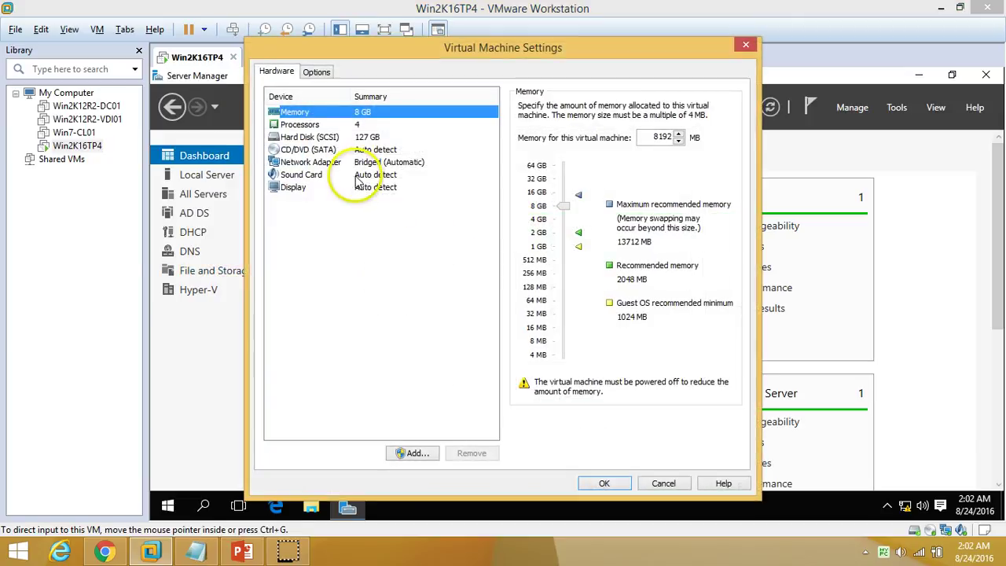
left_click(361, 162)
left_click(396, 149)
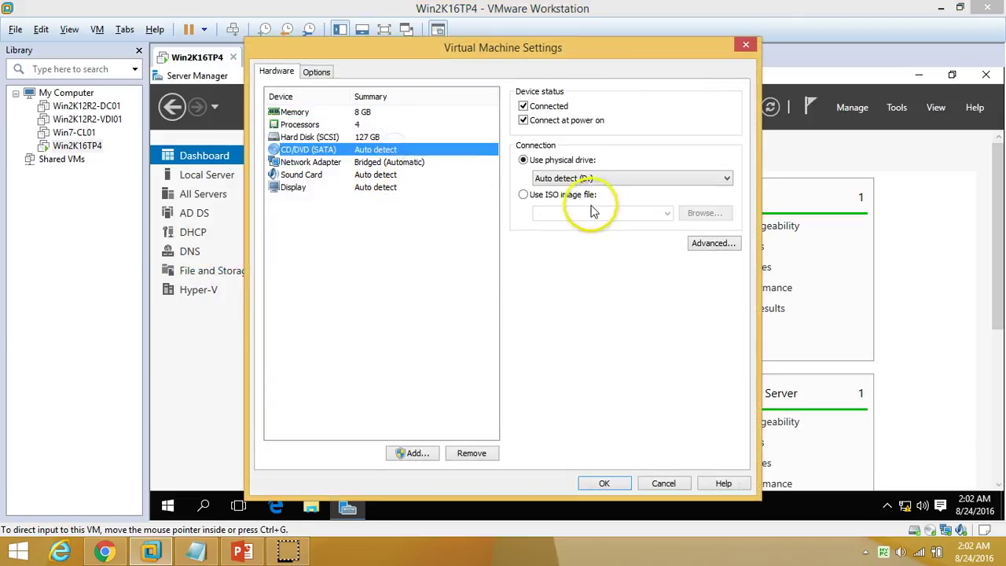
left_click(539, 195)
Attach the Windows Server 2016 Technical Preview 5 image from F:\ISO\Windwos Server 2016 to the virtual DVD drive and apply the settings
left_click(697, 213)
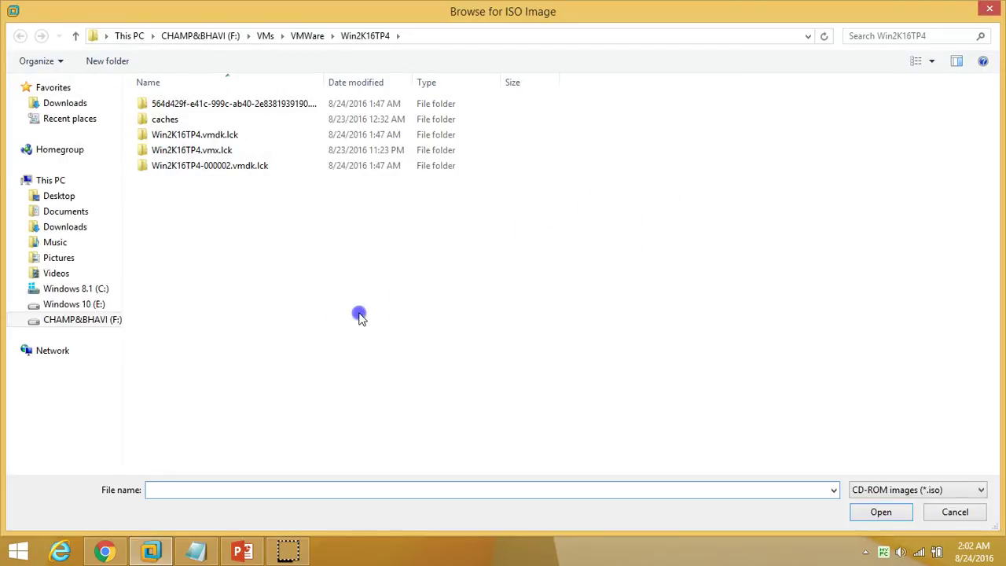
left_click(82, 319)
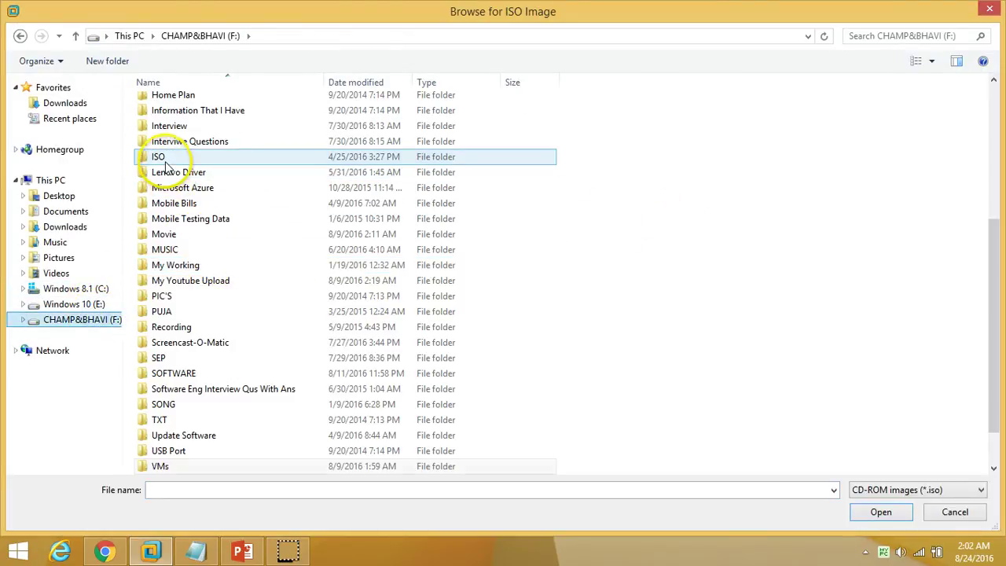
double_click(164, 159)
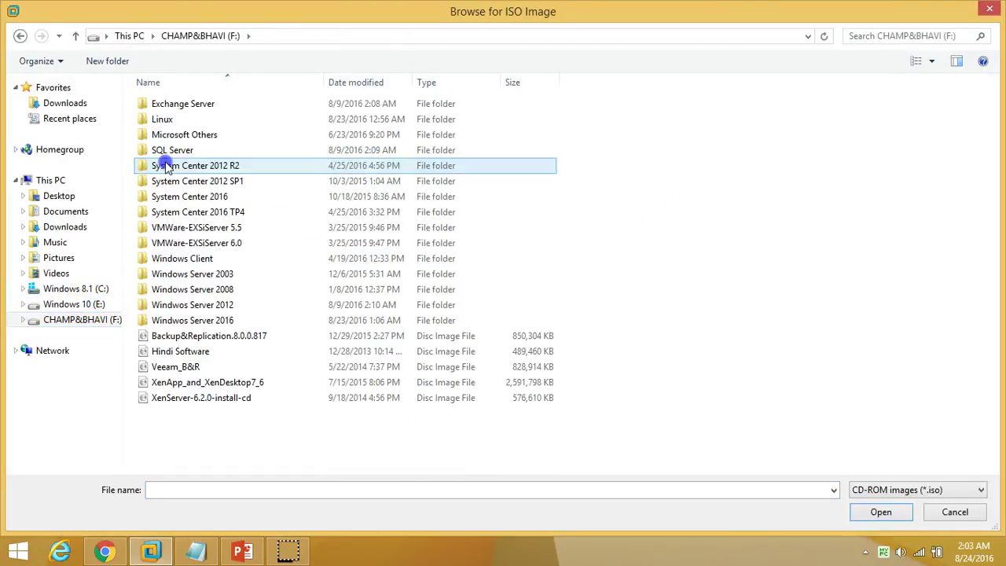
double_click(228, 320)
left_click(253, 122)
left_click(219, 226)
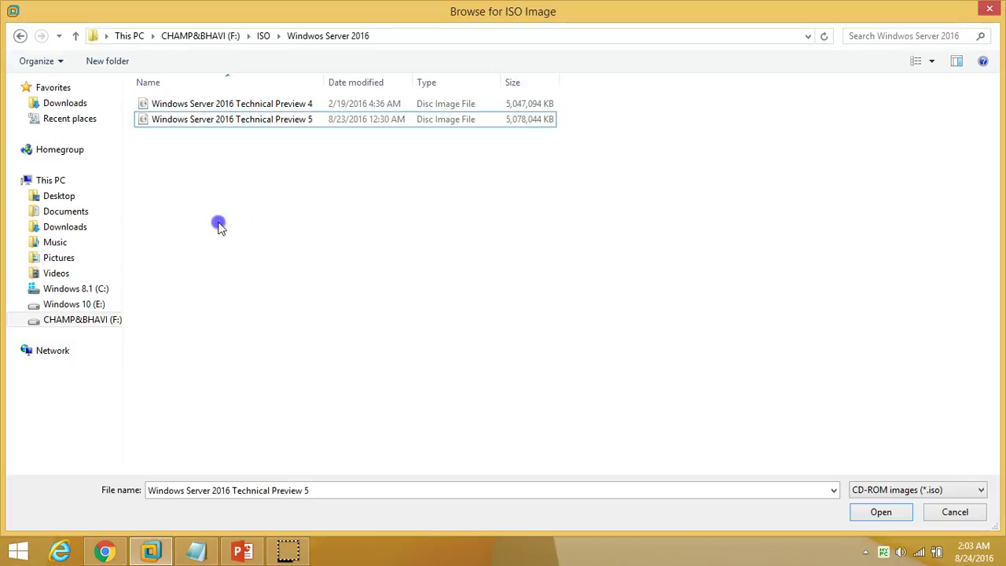
left_click(286, 104)
left_click(296, 121)
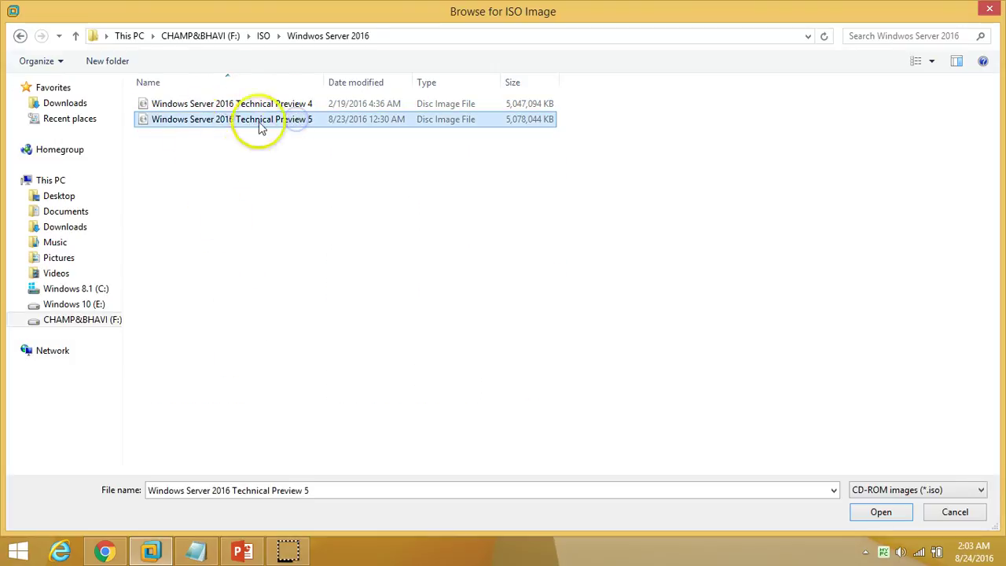
left_click(880, 512)
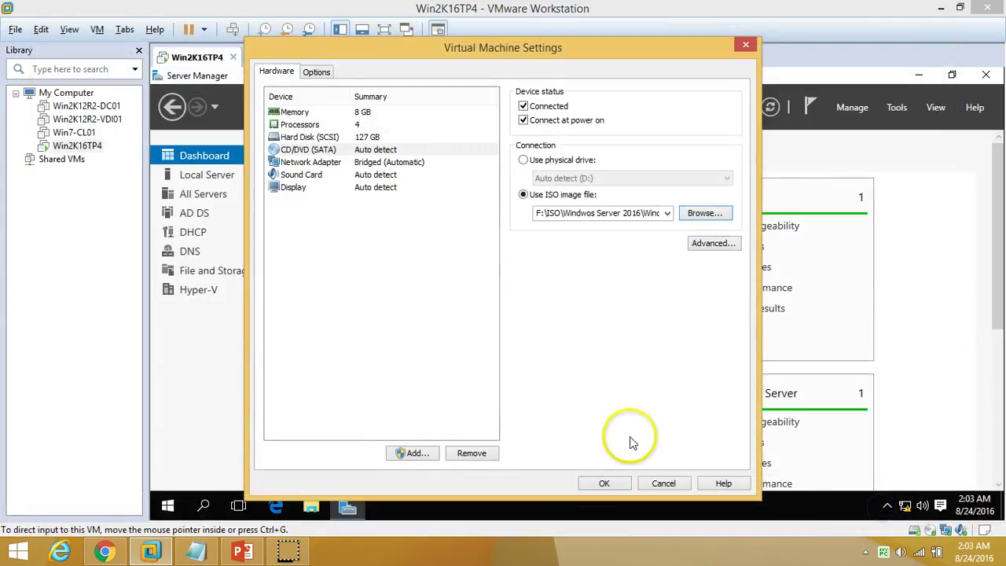
left_click(603, 483)
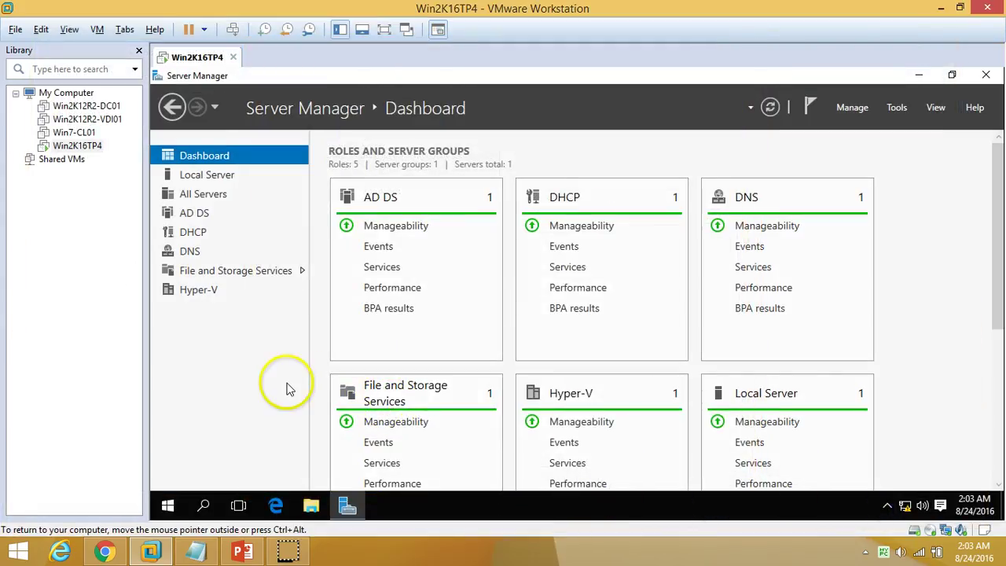
Show the virtual machine's drives under This PC in File Explorer
left_click(311, 505)
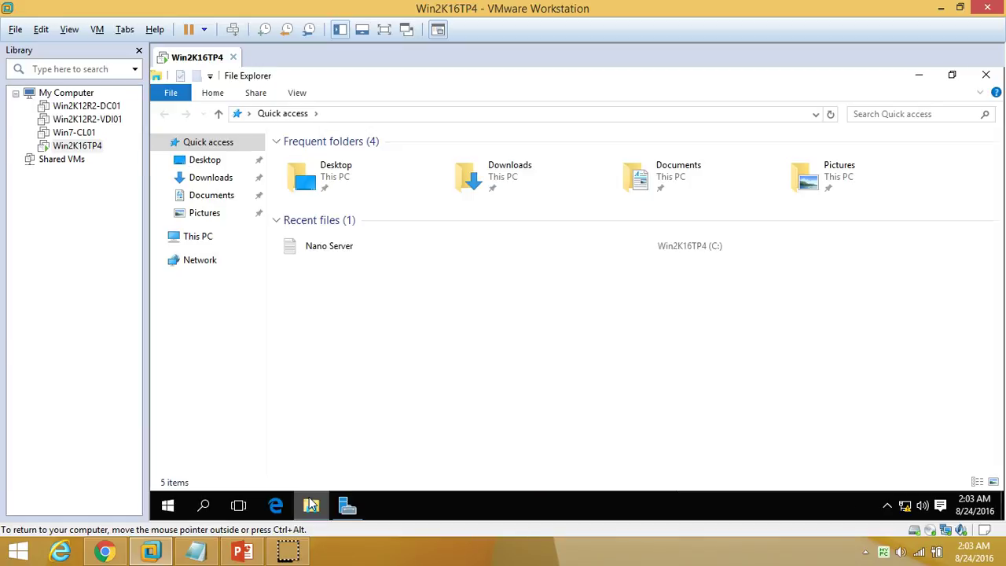
left_click(205, 240)
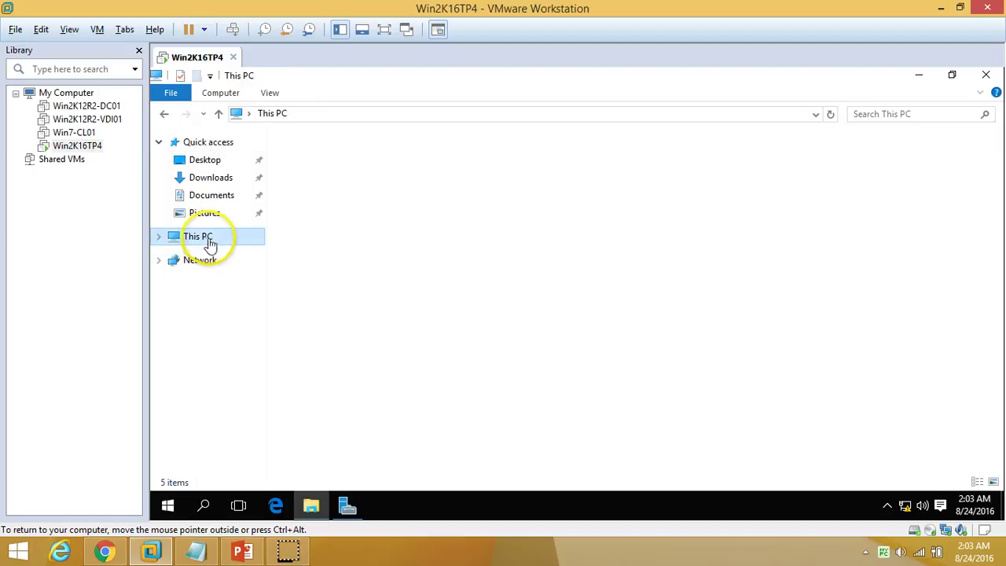
left_click(494, 412)
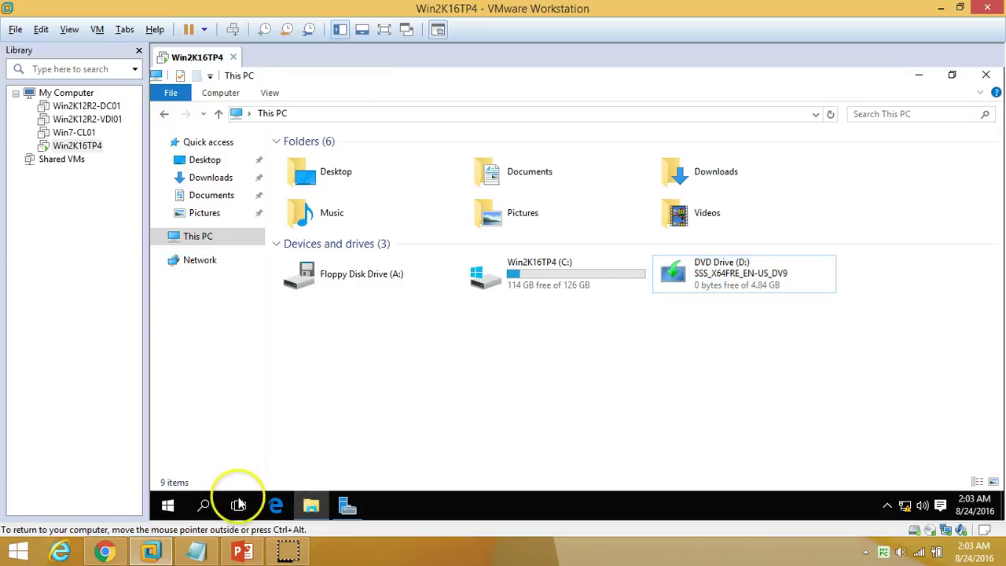
Launch Windows PowerShell ISE inside the virtual machine
left_click(169, 506)
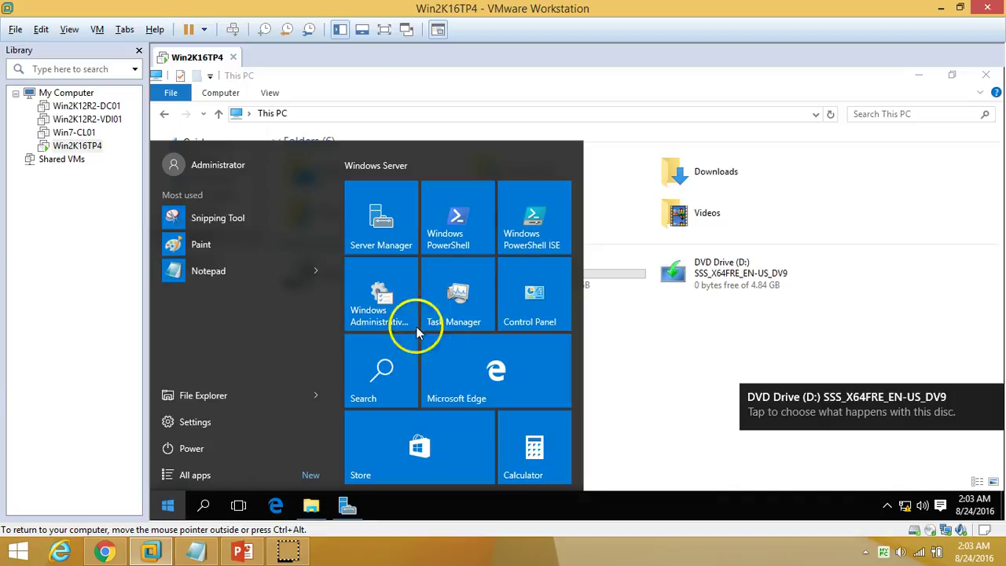
left_click(550, 222)
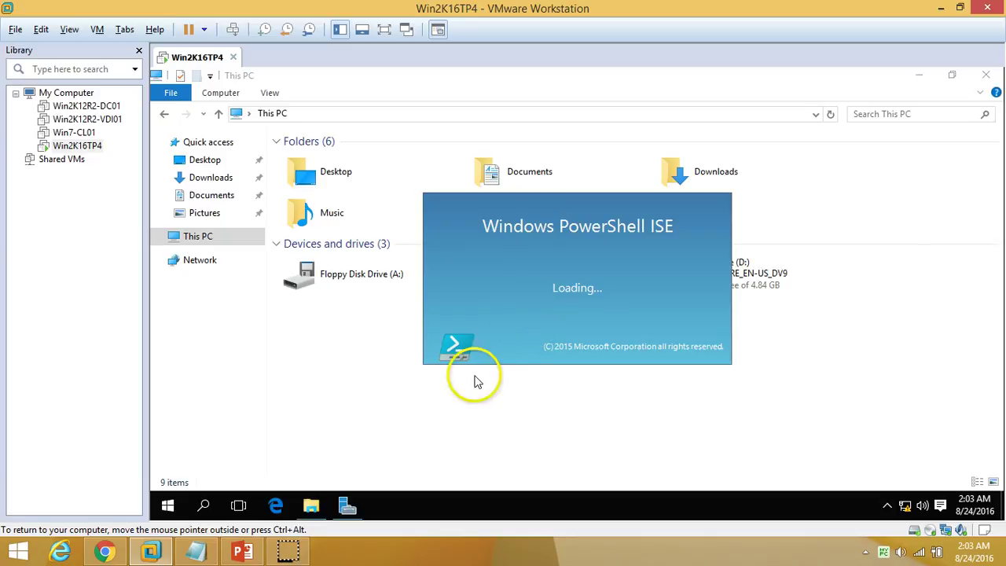
Open the NanoServer folder on DVD drive D: and select the NanoServerImageGenerator folder
left_click(743, 283)
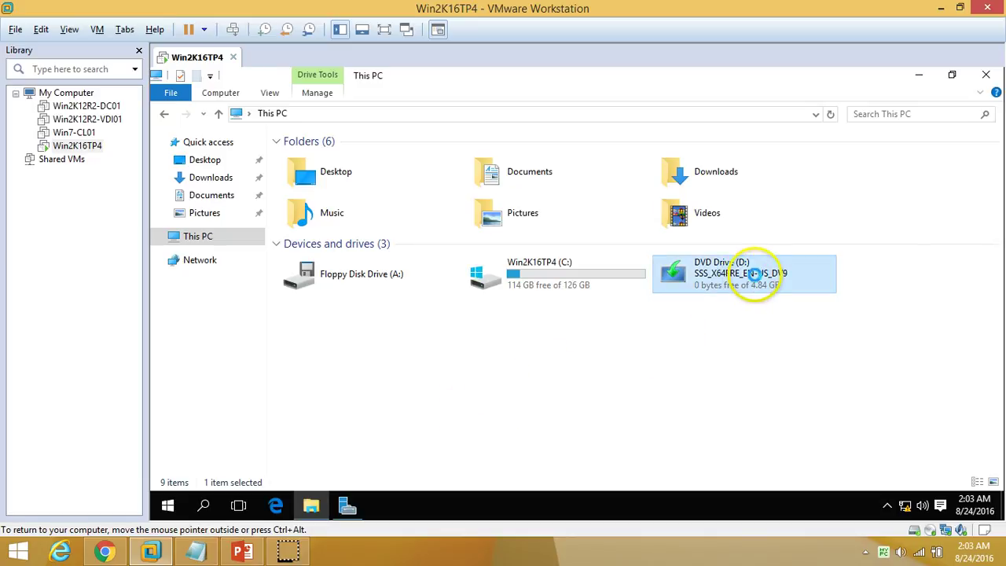
right_click(755, 273)
left_click(767, 272)
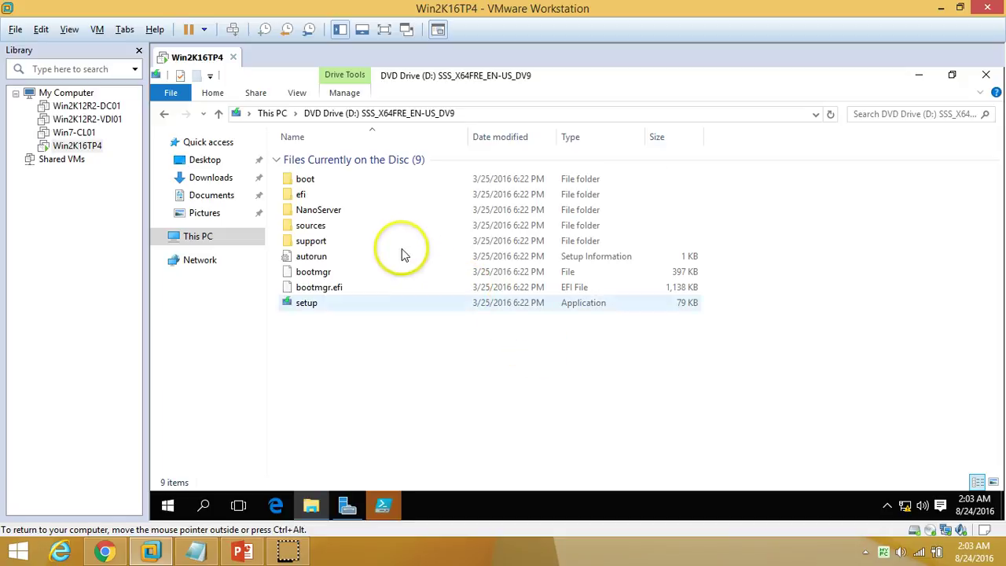
left_click(350, 217)
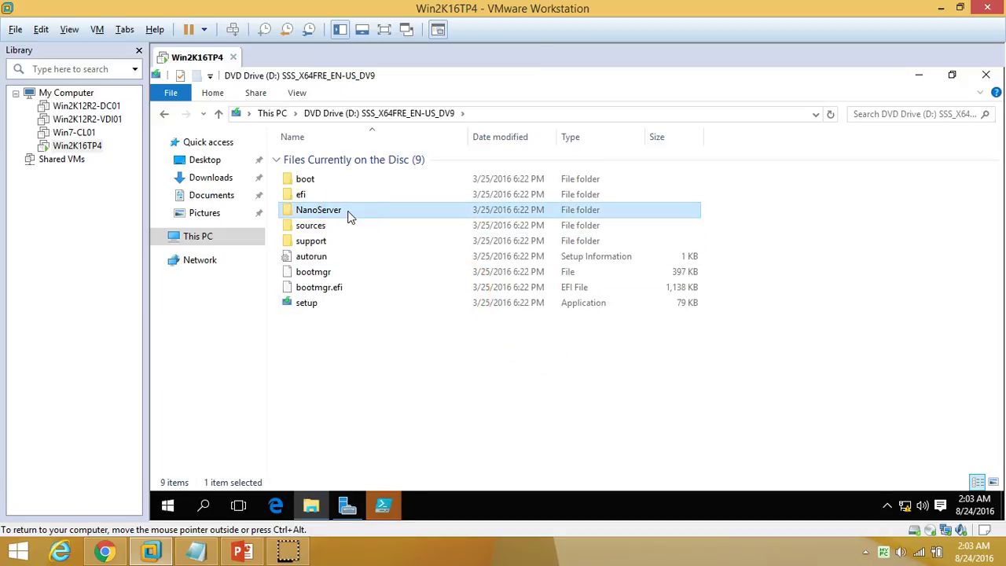
double_click(350, 218)
left_click(358, 180)
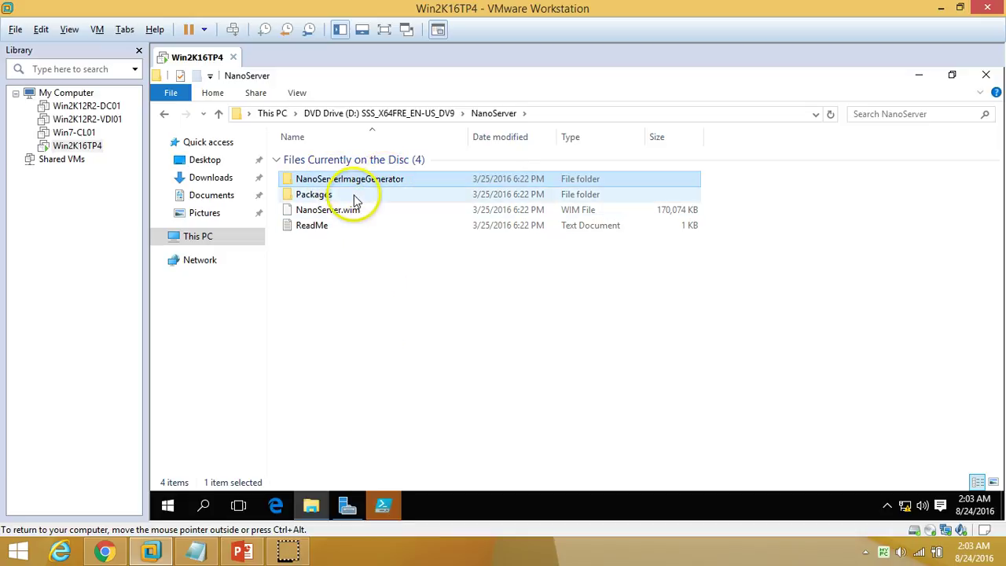
Open the NanoServerImageGenerator folder and widen its Type column to fit the full file types
left_click(354, 197)
left_click(358, 218)
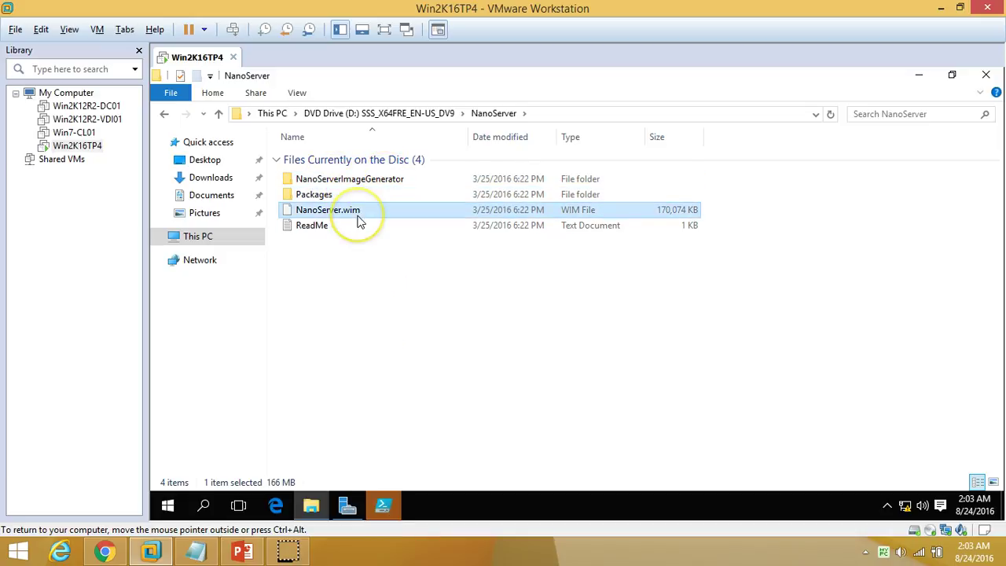
left_click(353, 266)
left_click(336, 228)
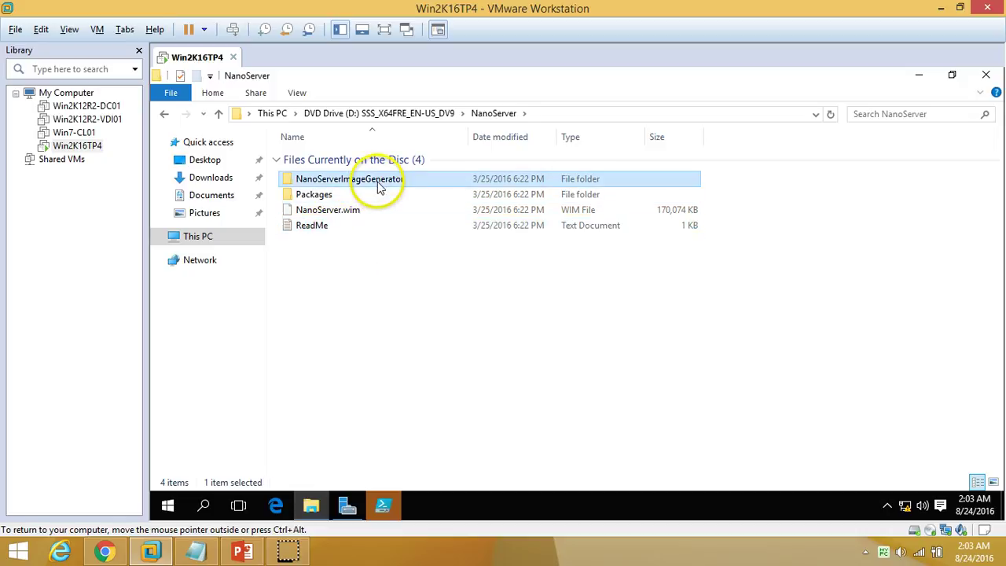
double_click(376, 180)
left_click_drag(471, 275, 637, 158)
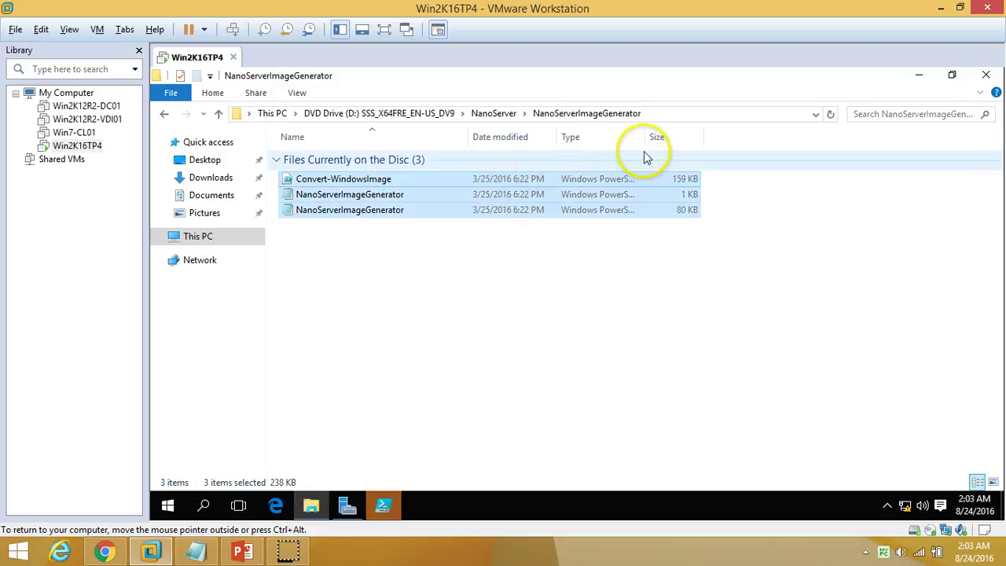
left_click(542, 372)
double_click(649, 137)
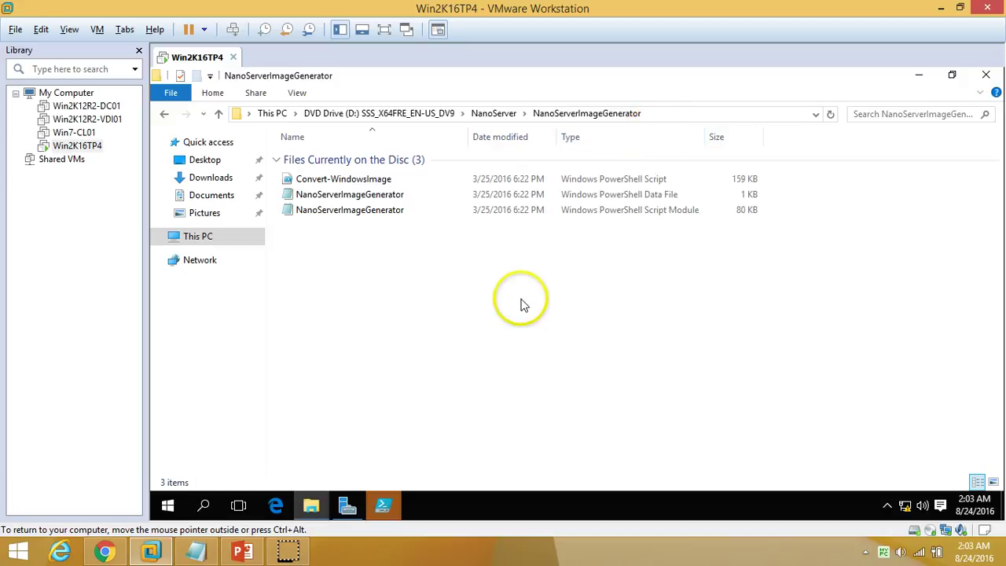
Examine the file types of the Convert-WindowsImage script and the two NanoServerImageGenerator files
left_click(640, 182)
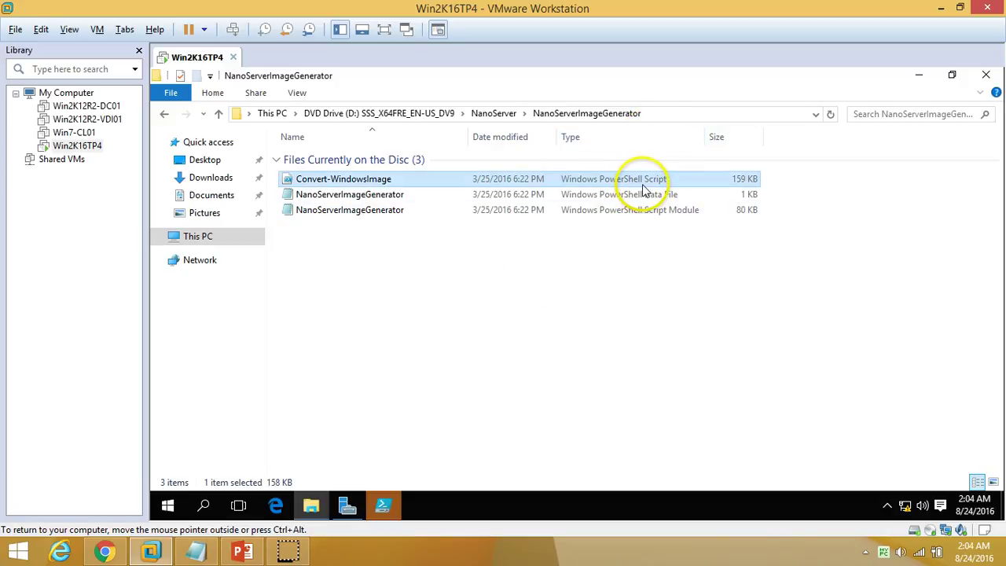
left_click(638, 194)
left_click(608, 250)
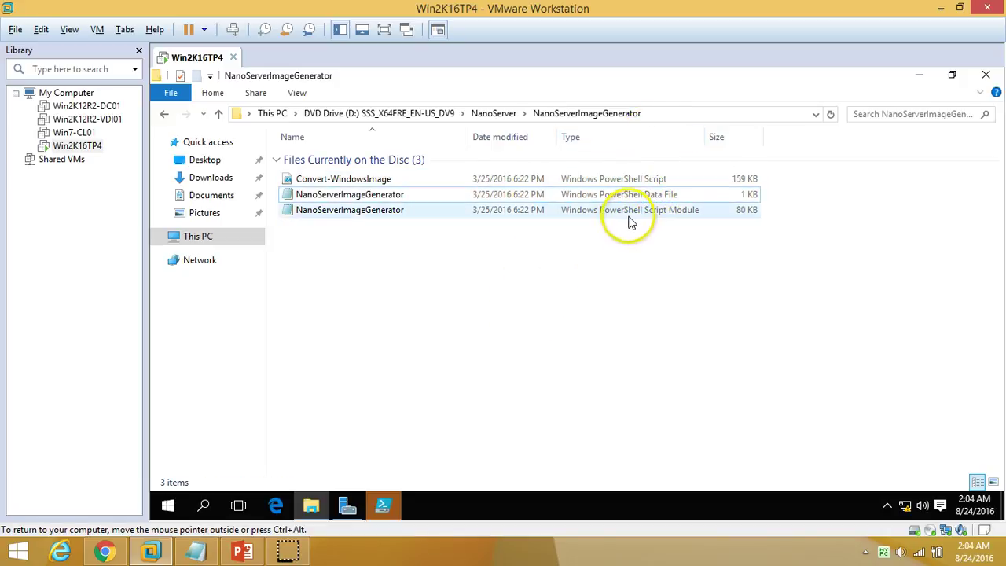
left_click(629, 217)
left_click(570, 289)
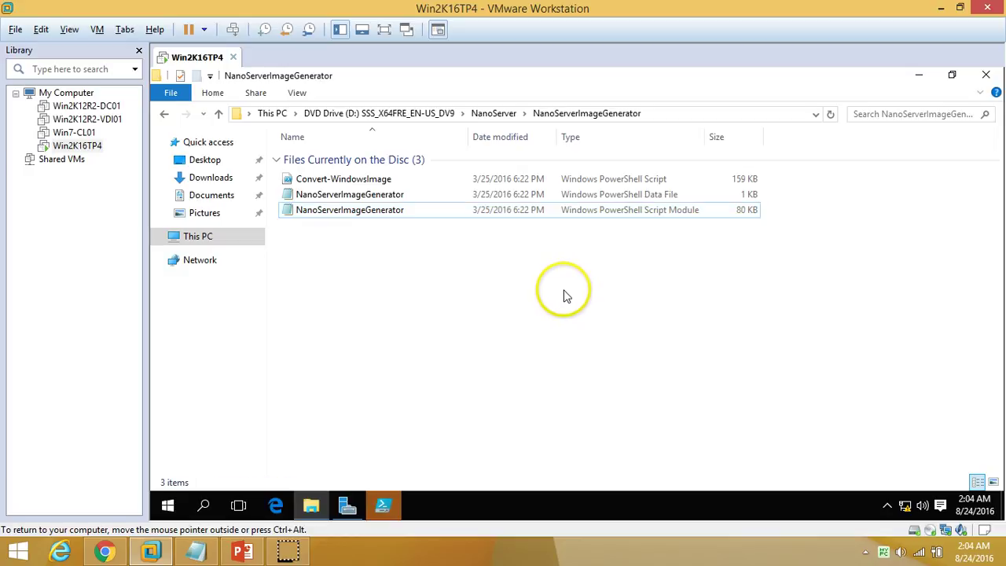
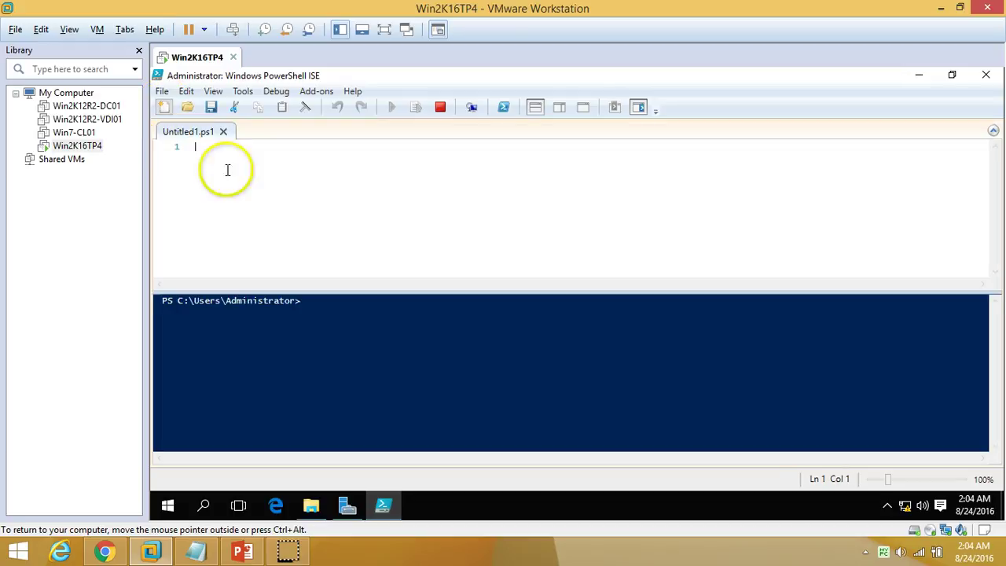
Close the empty Untitled1.ps1 script in PowerShell ISE and enter Import-Module at the console prompt
left_click(223, 132)
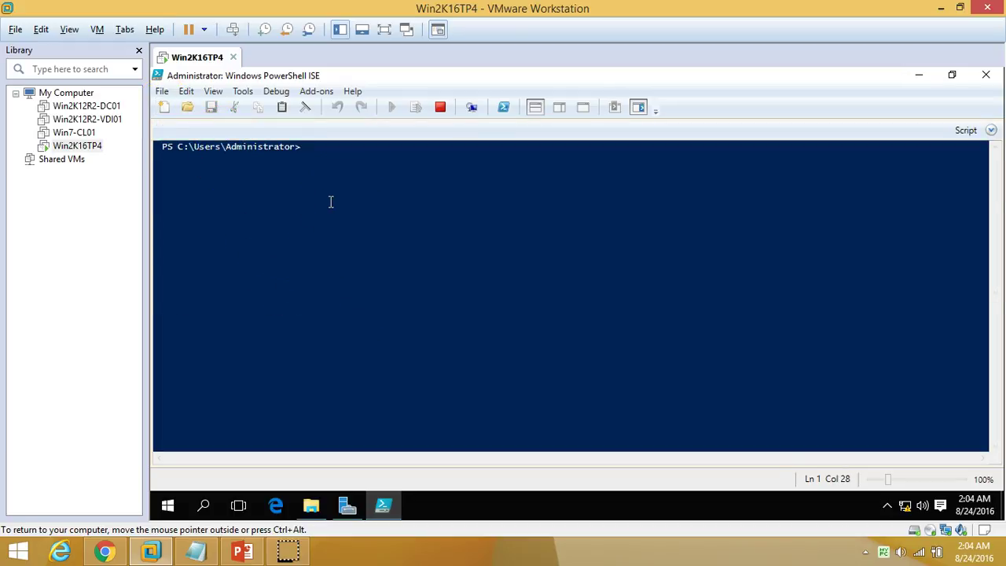
type("impo")
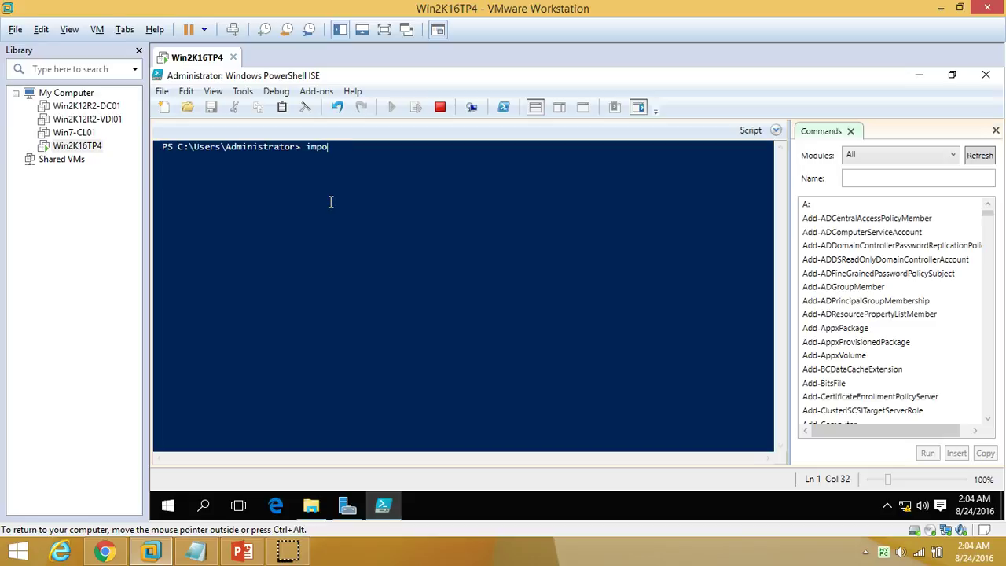
left_click(330, 202)
left_click(346, 151)
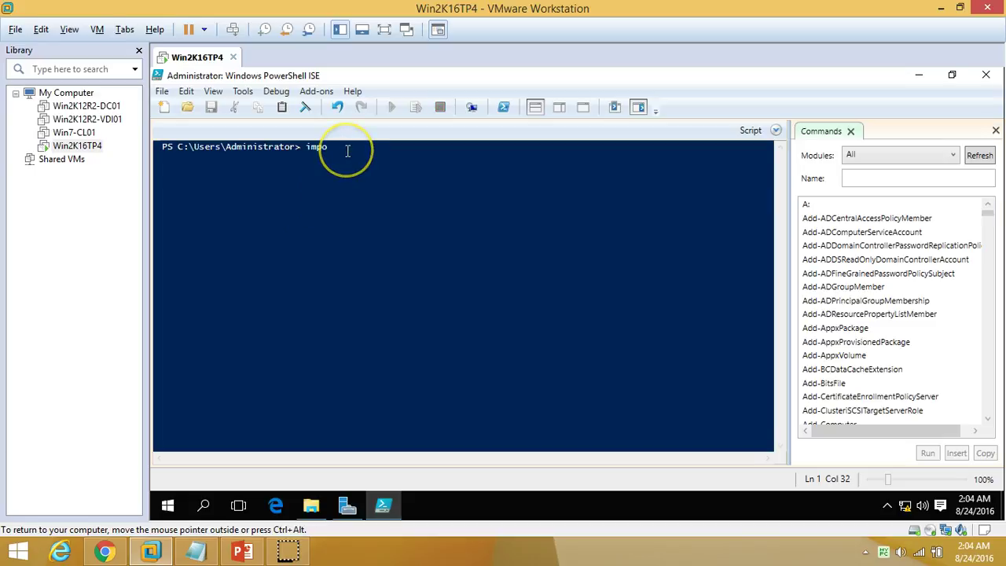
type("rt-")
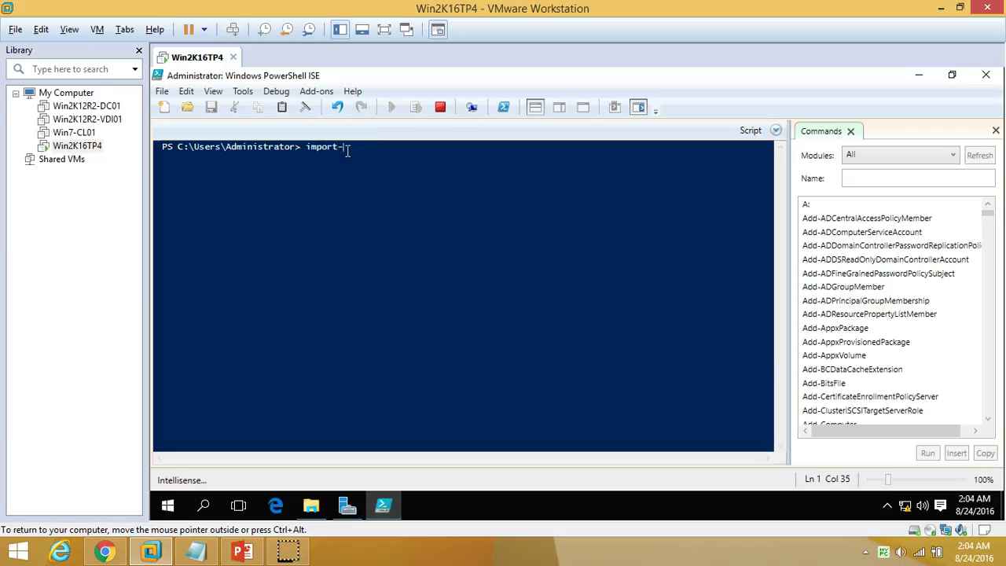
type("mo")
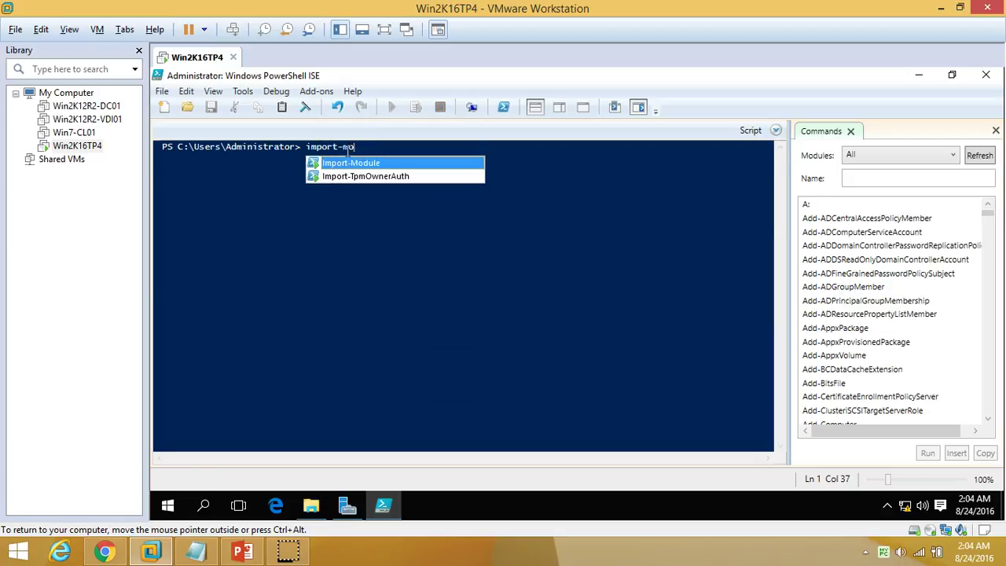
key("Tab")
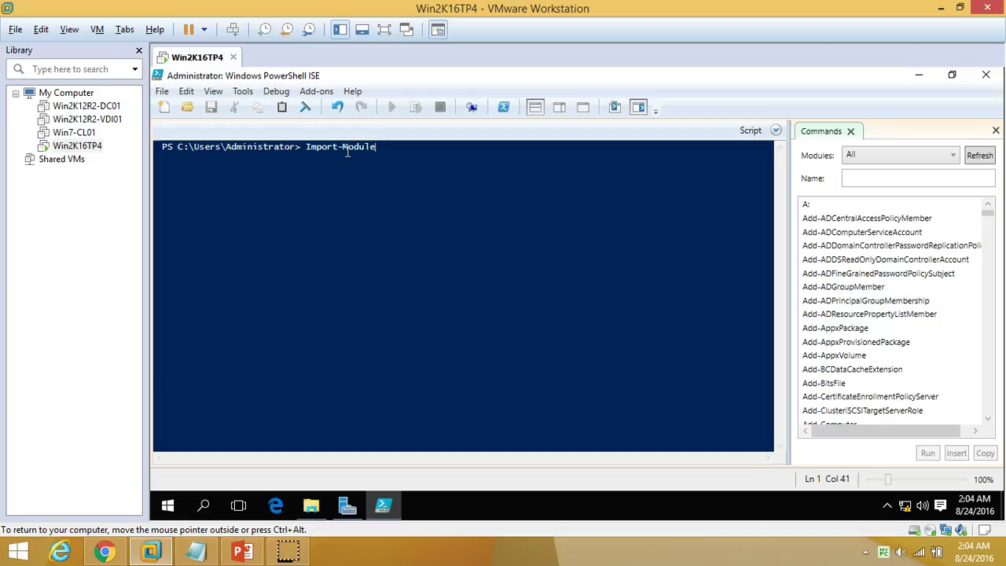
Add the folder path D:\NanoServer\NanoServerImageGenerator to the Import-Module command
type("d:\\")
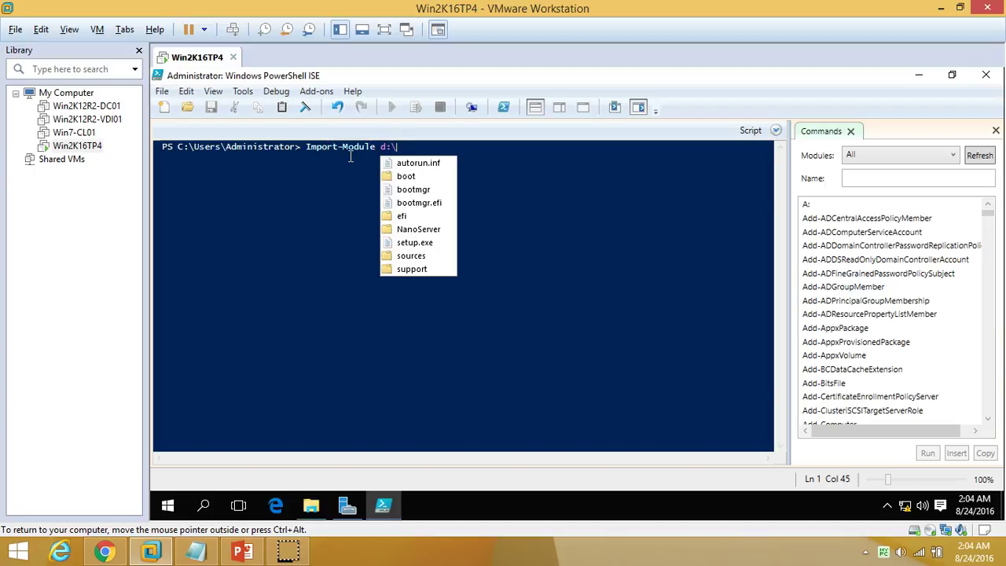
key("Down")
key("Down")
key("Down")
key("Down")
key("Down")
key("Down")
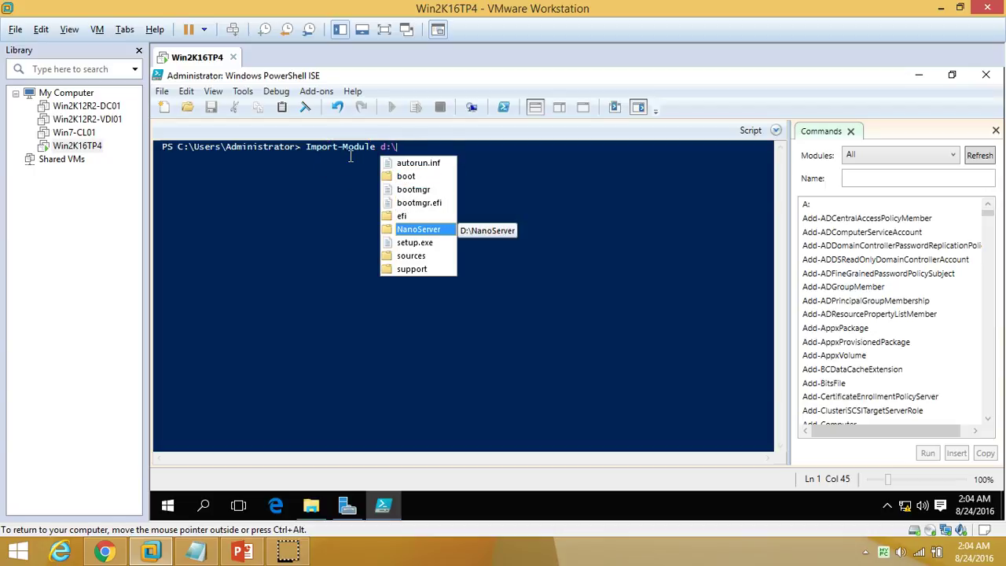
key("Return")
type("\\")
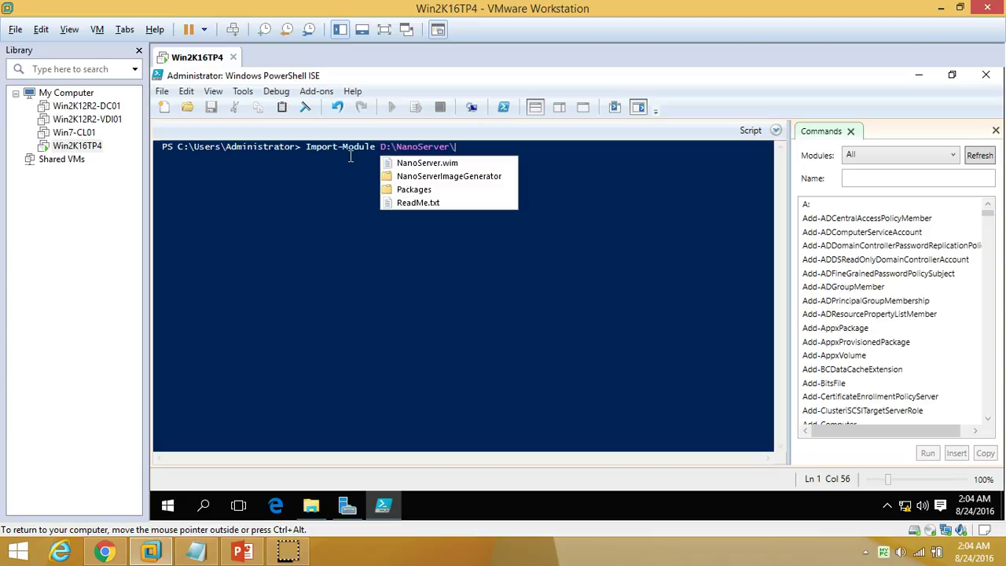
key("Down")
key("Down")
key("Return")
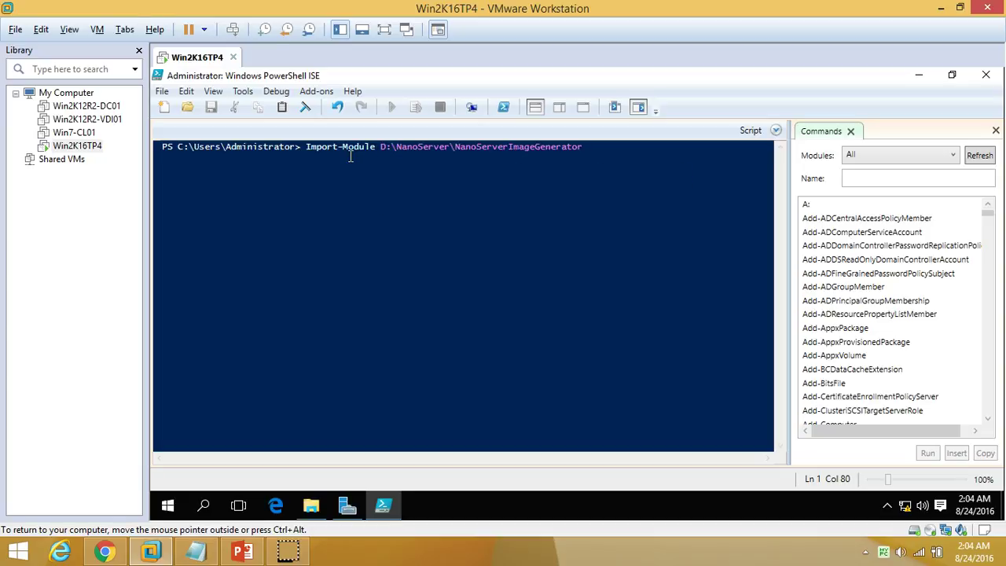
Check the Windows PowerShell Script Module file in File Explorer and return to PowerShell ISE
left_click(309, 507)
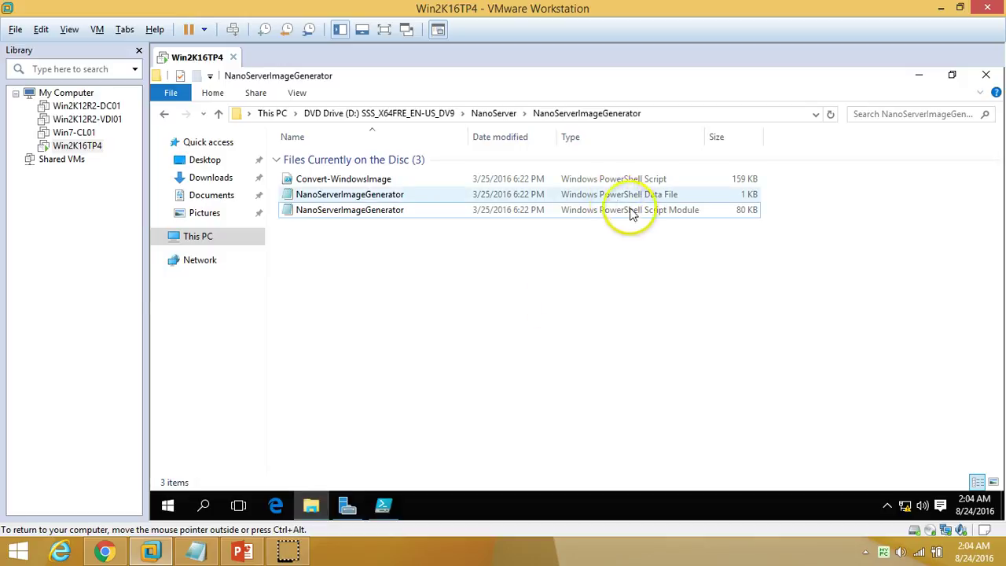
left_click(628, 211)
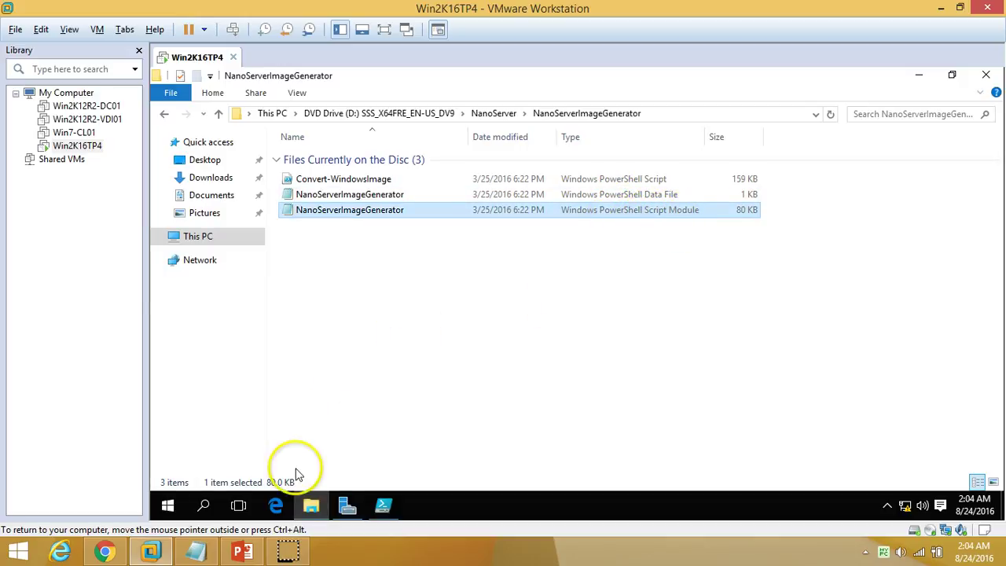
left_click(311, 506)
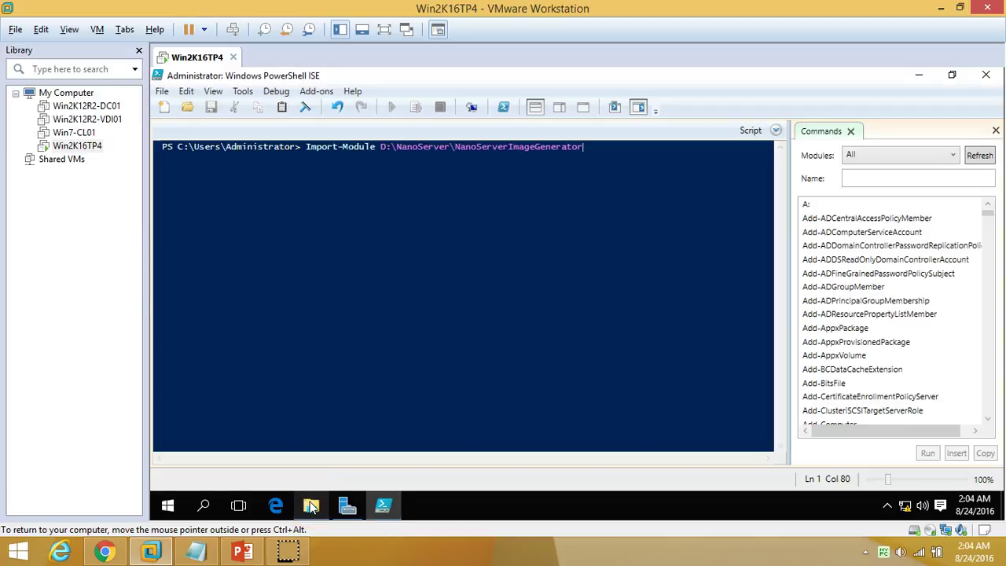
Complete the import path with NanoServerImageGenerator.psm1, add the -Verbose parameter and run the command
type("\\")
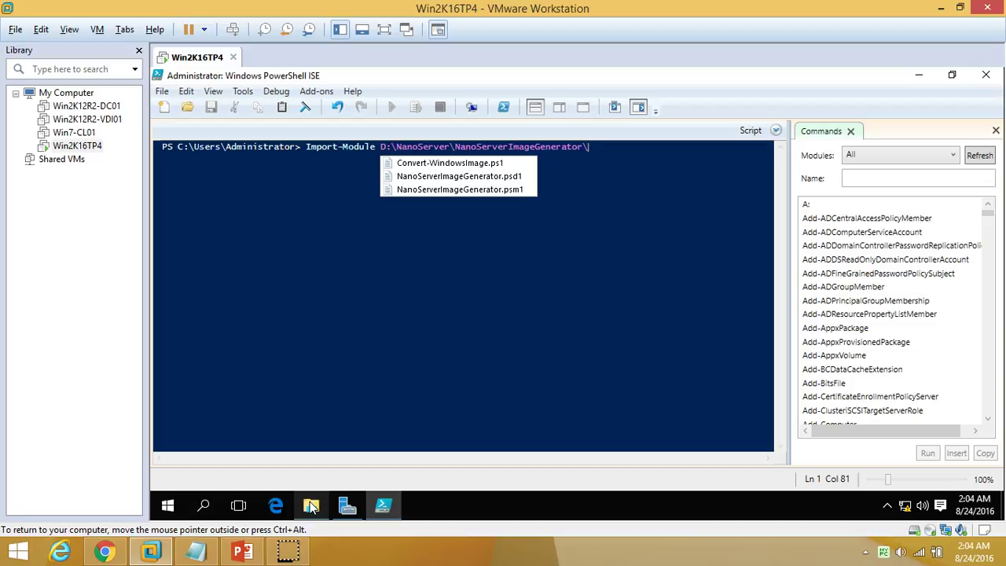
key("Down")
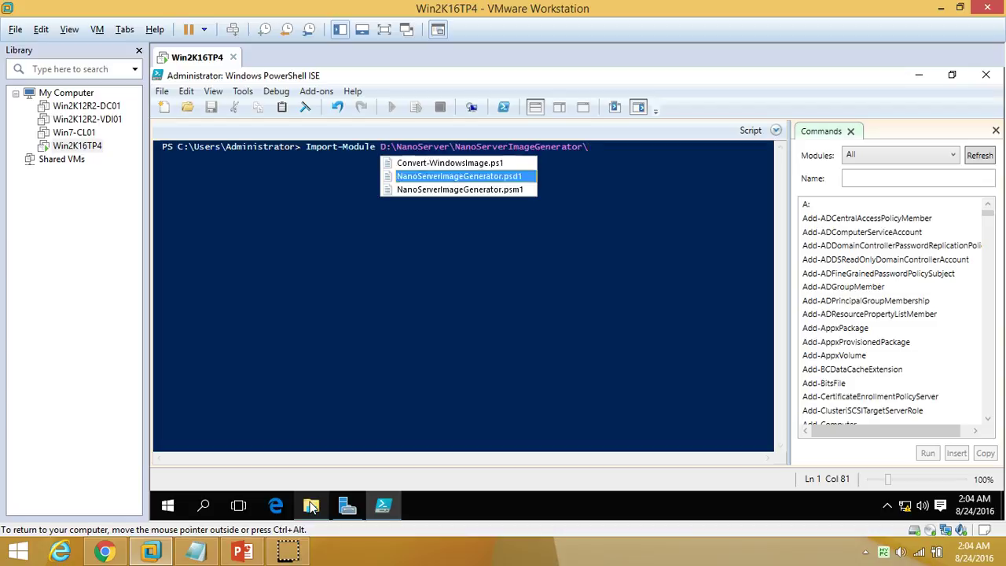
key("Down")
key("Return")
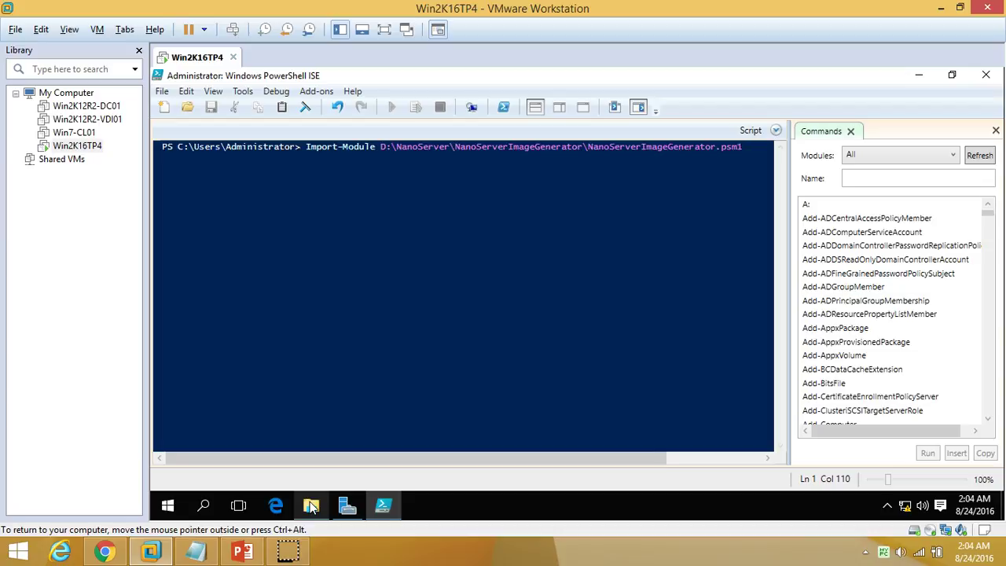
type("-ver")
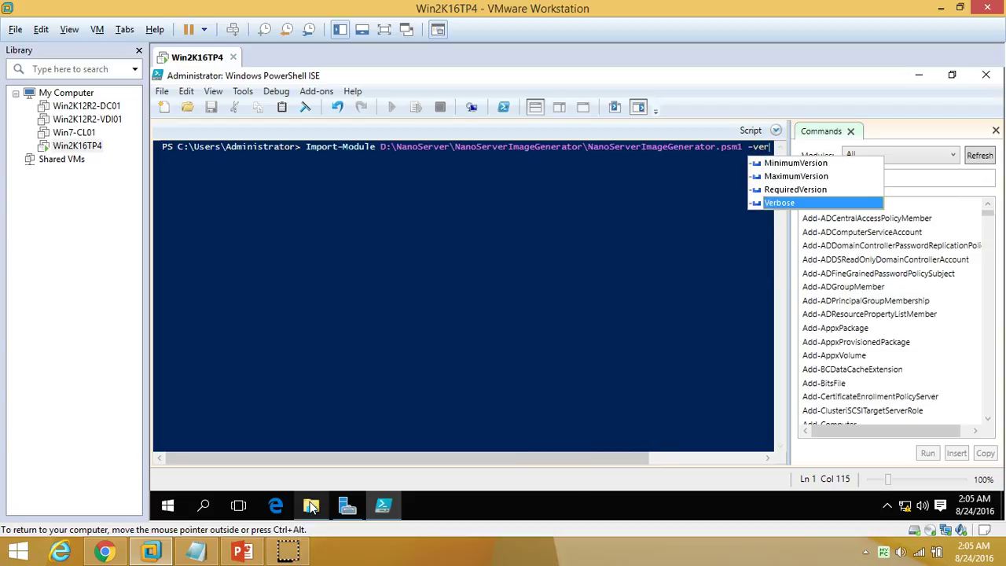
key("Return")
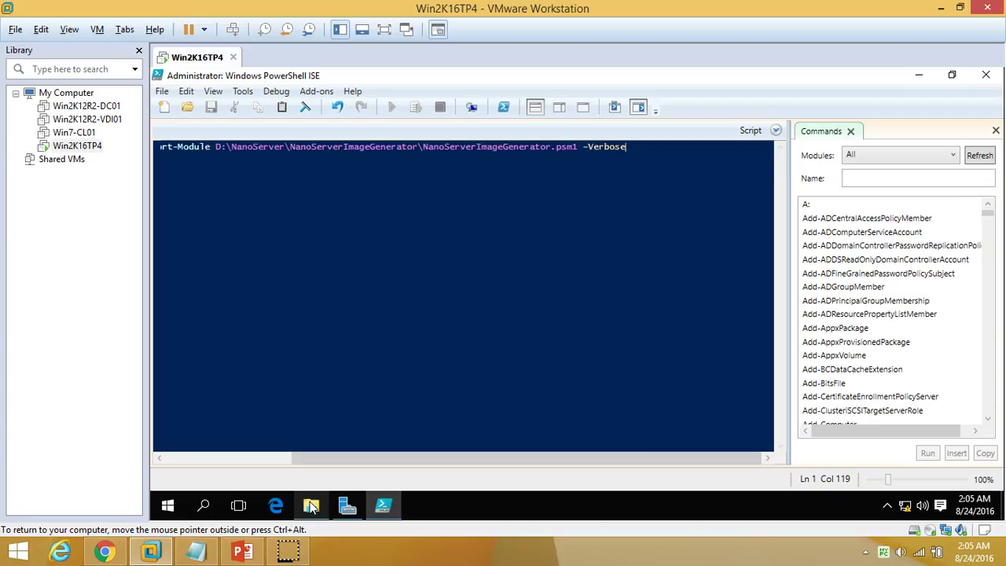
key("Return")
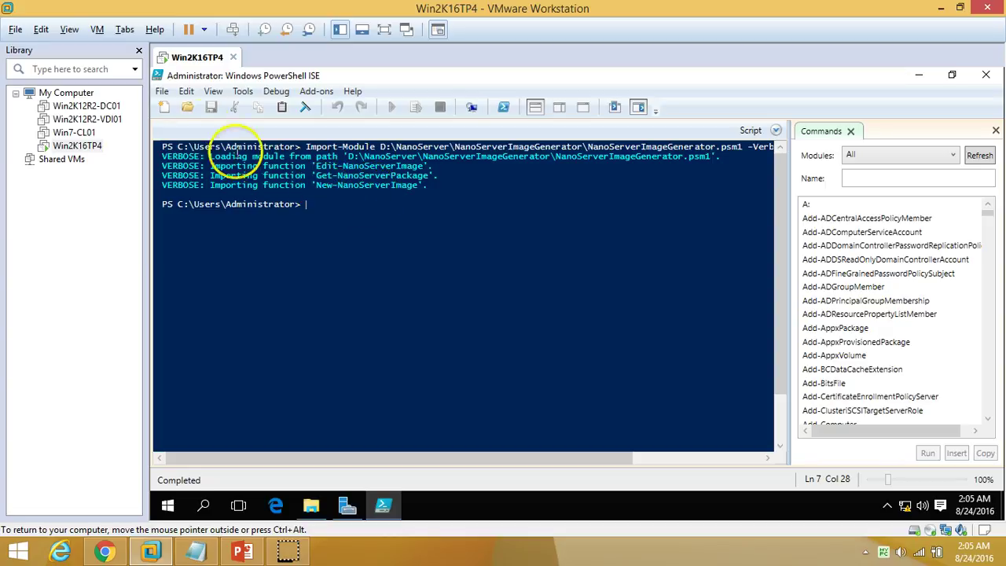
Create a new script and enter the New-NanoServerImage cmdlet on its first line
left_click(163, 107)
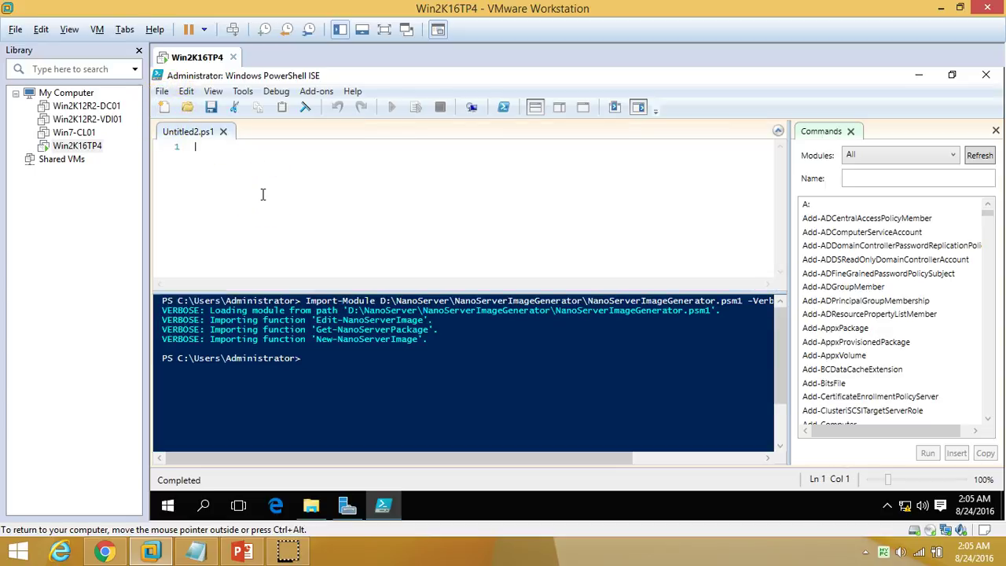
type("new")
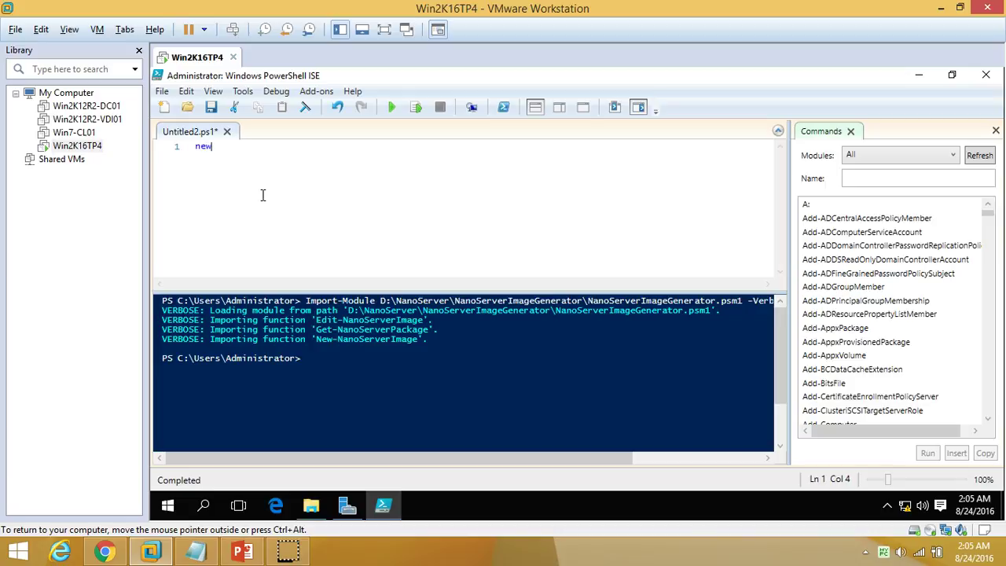
type("-new")
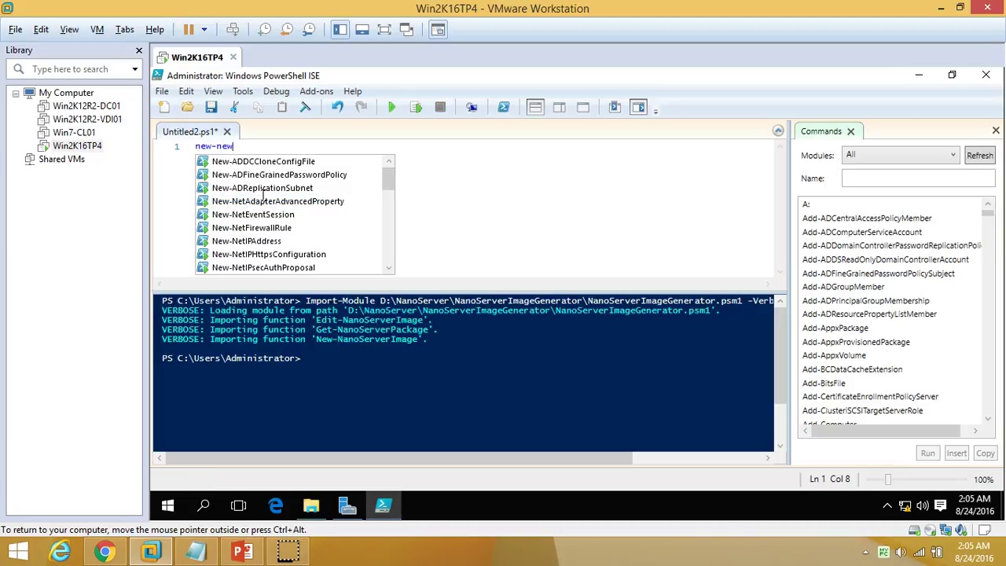
key("BackSpace")
key("BackSpace")
type("ano")
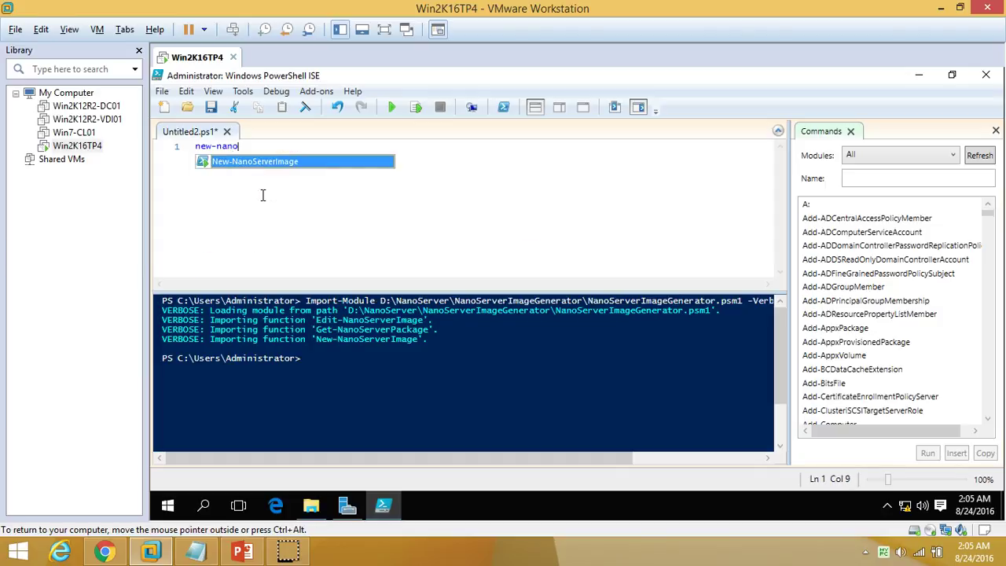
key("Tab")
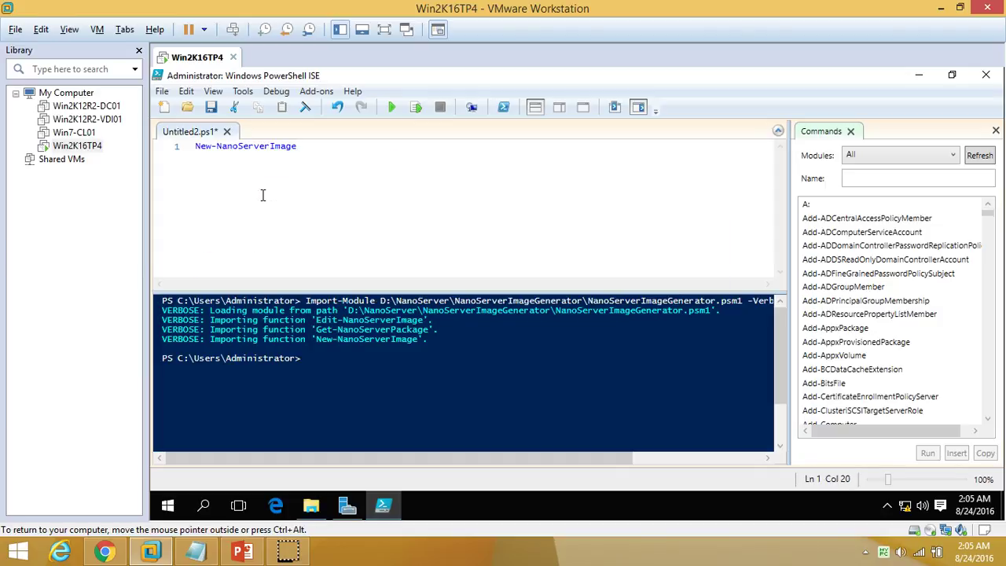
Add the -MediaPath parameter with the value D:\ to the New-NanoServerImage command
type("-m")
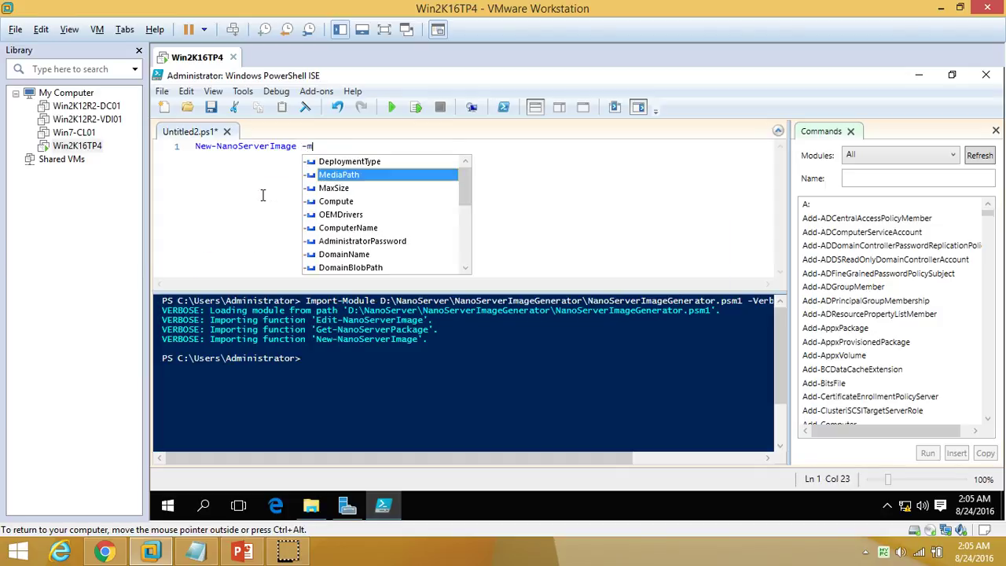
key("Tab")
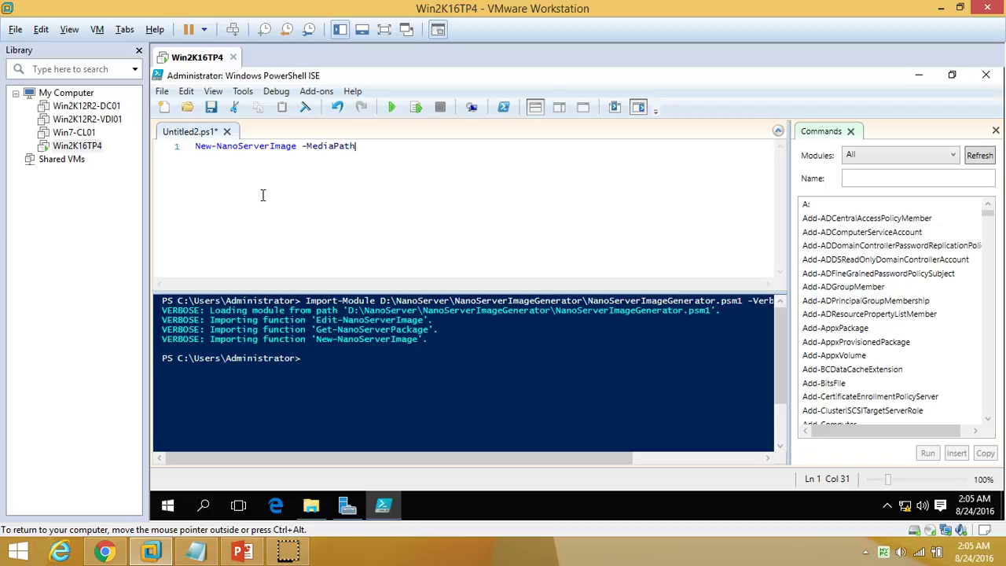
type("D:\\")
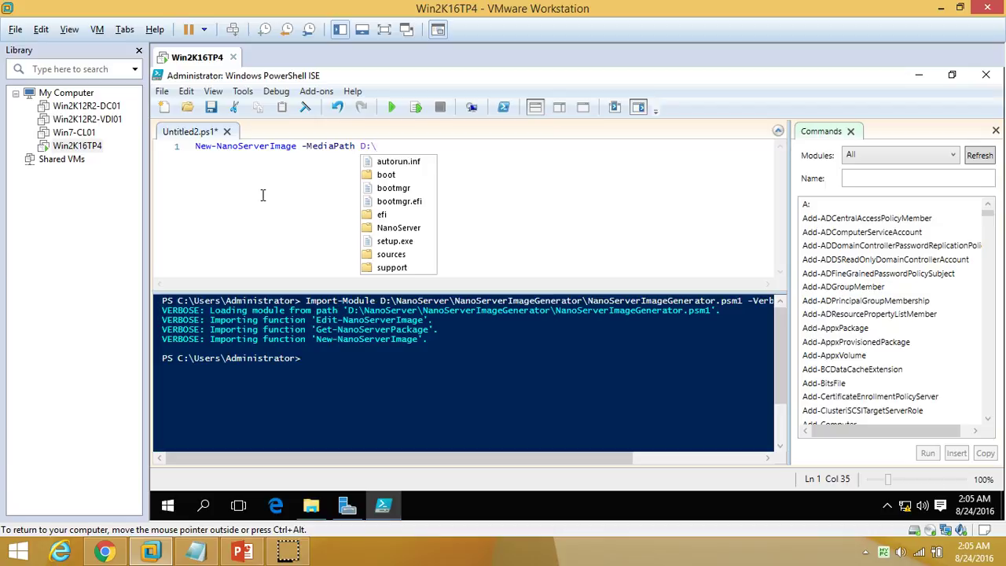
Shorten the -MediaPath value to D: and add the -BasePath parameter to the New-NanoServerImage command
key("BackSpace")
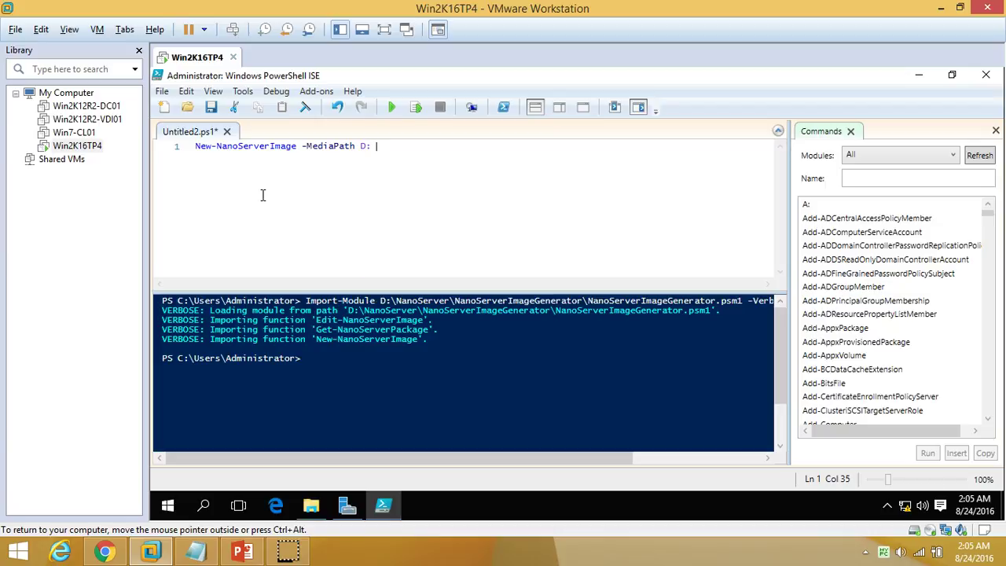
type("-b")
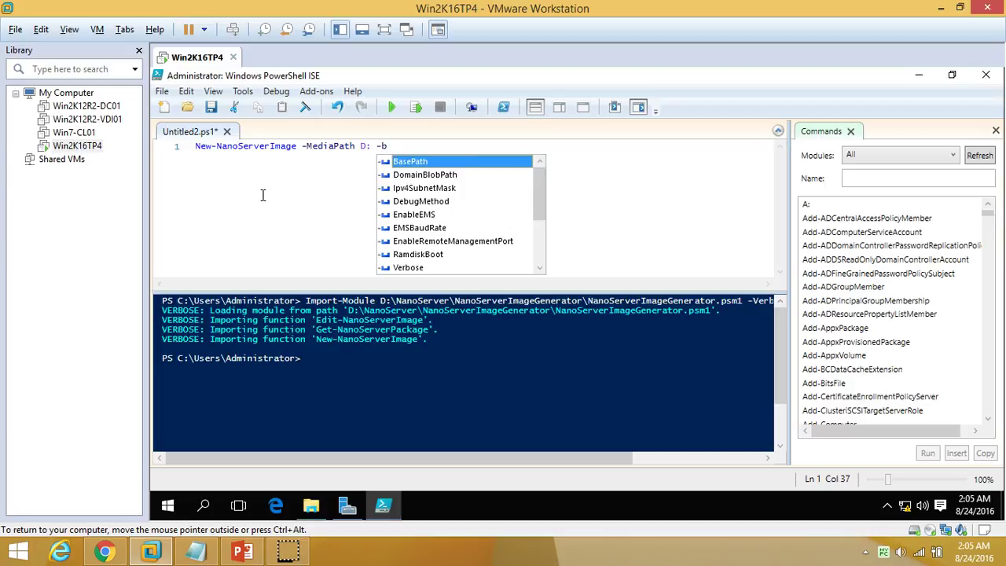
key("Tab")
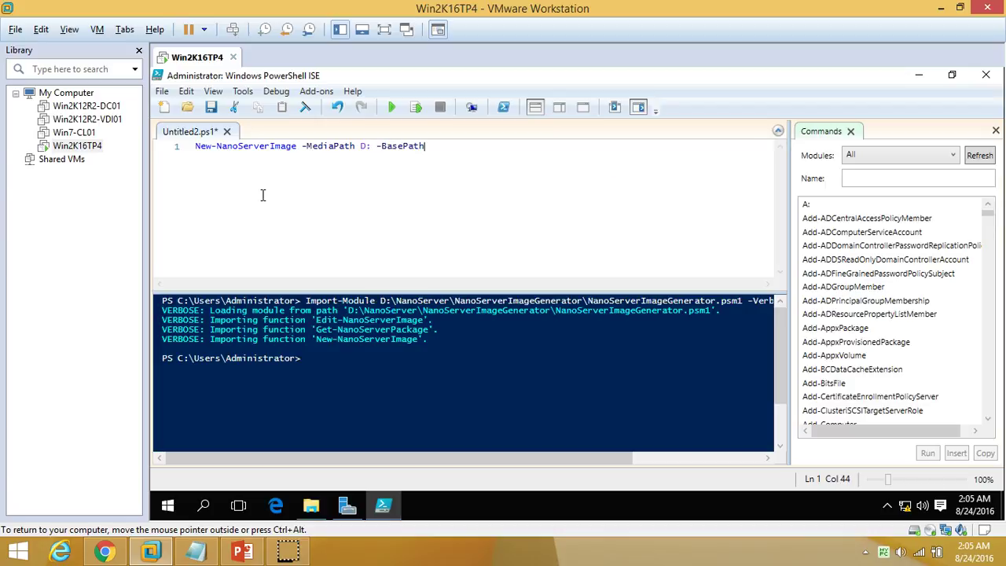
Create a folder named NanoServer in the root of the C: drive in File Explorer, and return to PowerShell ISE
left_click(311, 506)
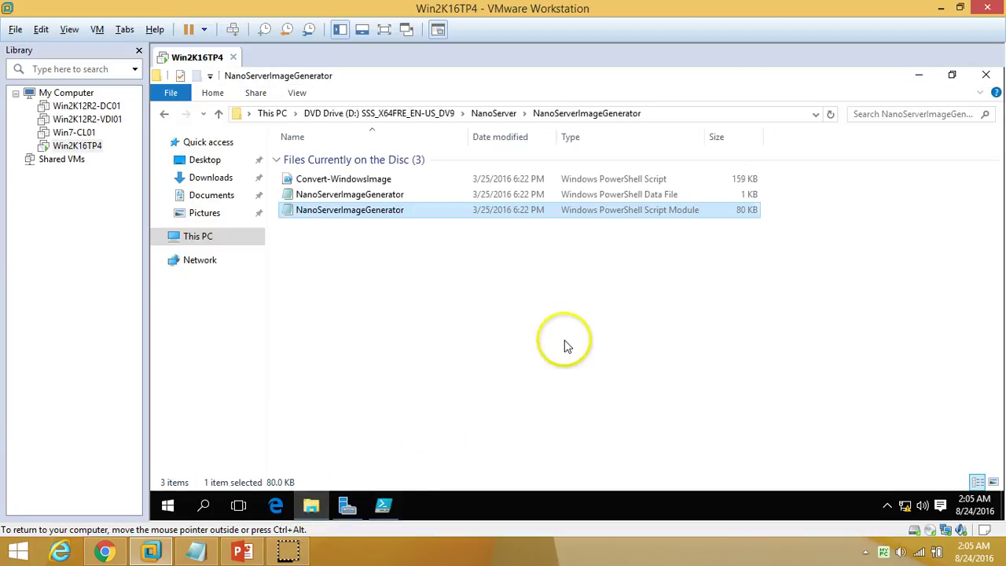
left_click(202, 238)
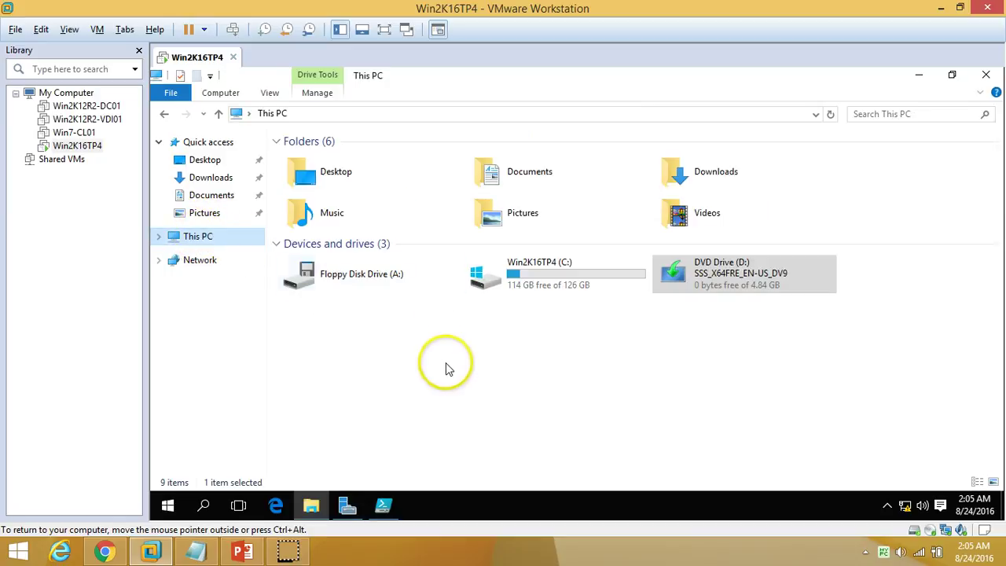
double_click(543, 286)
right_click(359, 305)
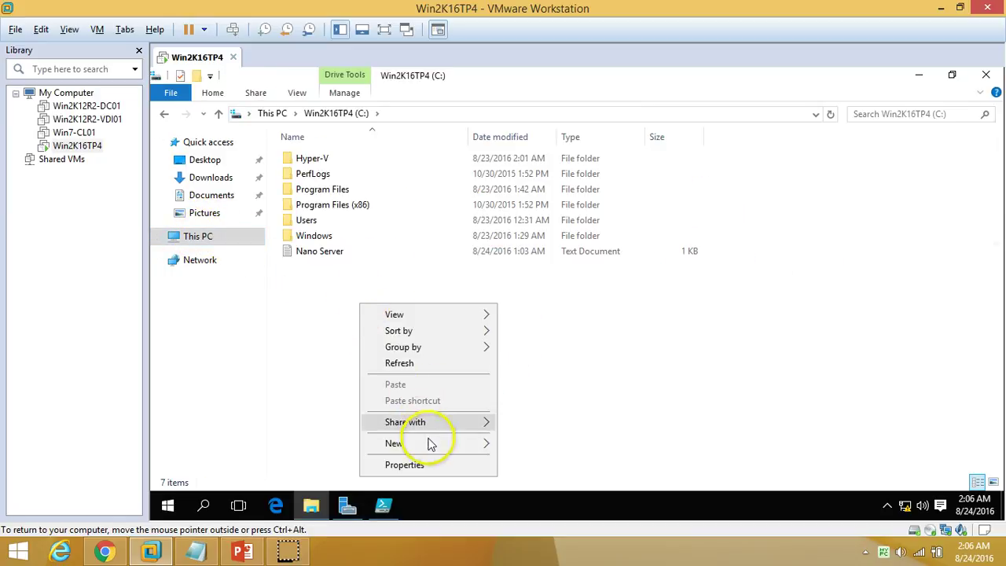
mouse_move(430, 443)
left_click(551, 320)
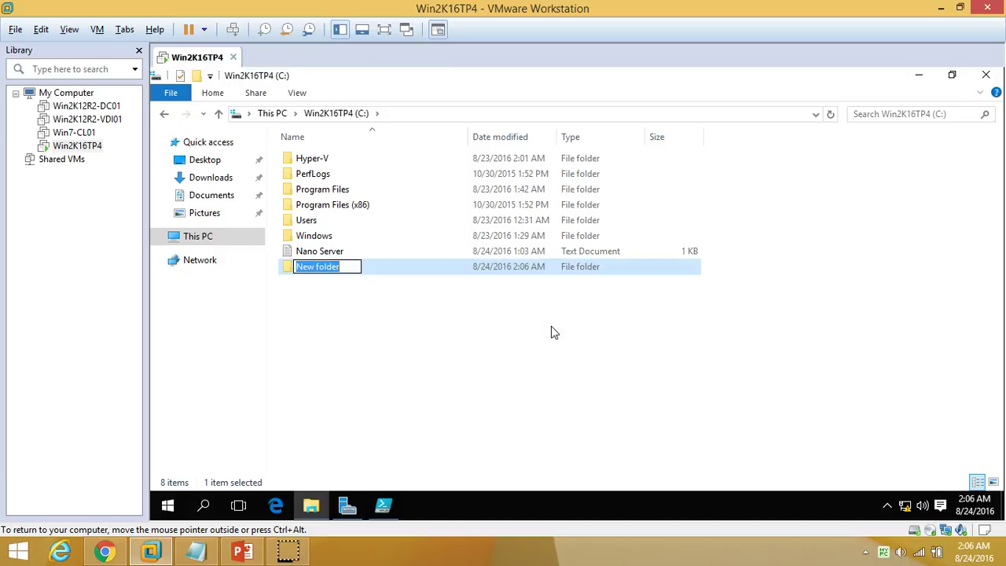
type("N")
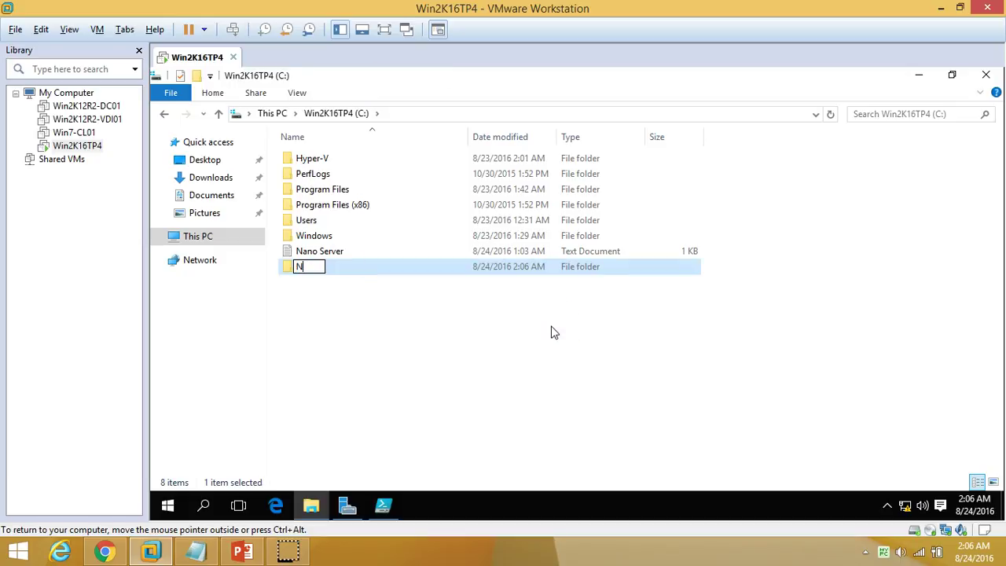
type("anoServer")
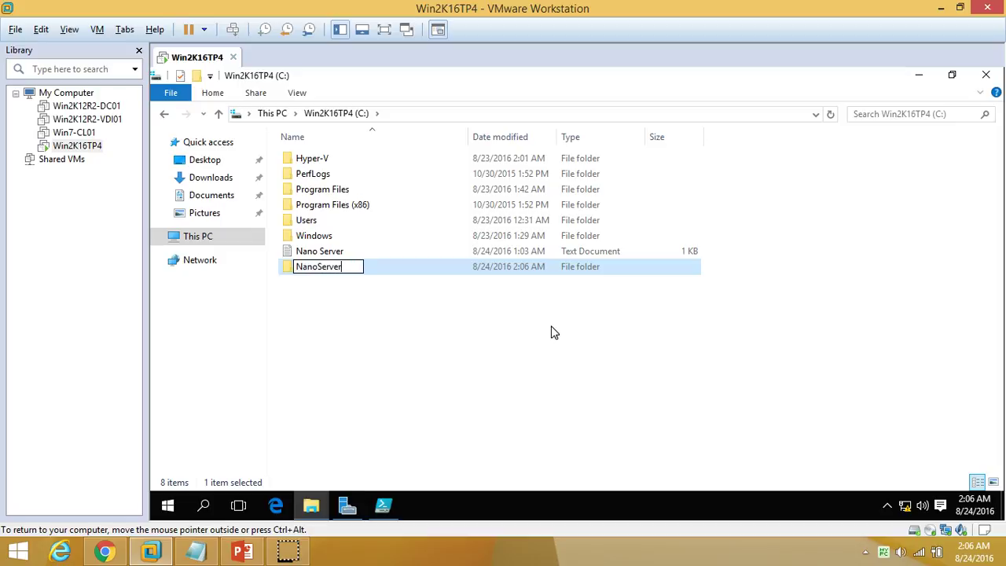
key("Return")
double_click(343, 268)
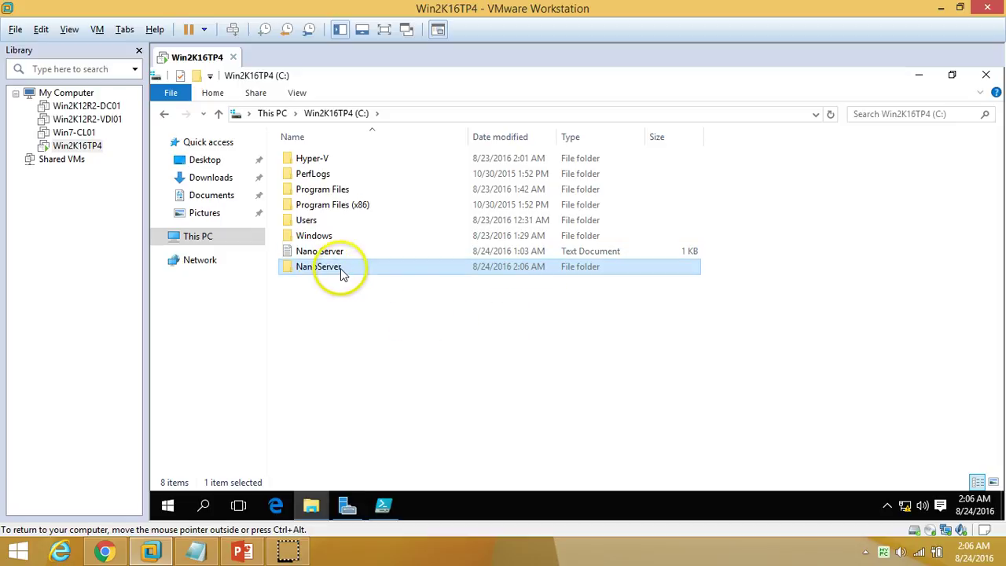
left_click(344, 503)
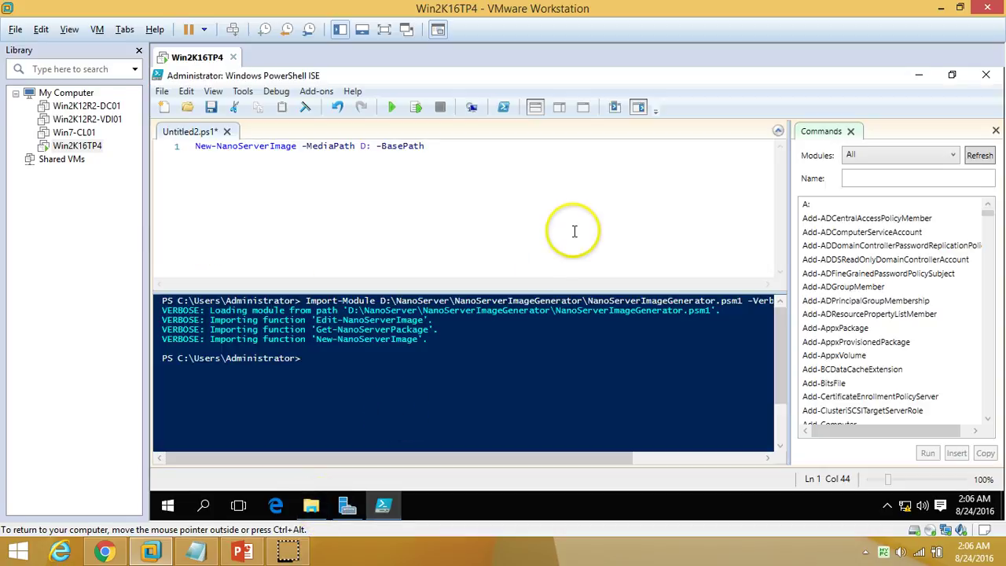
Set the -BasePath value to C:\NanoServer without a trailing backslash
key("BackSpace")
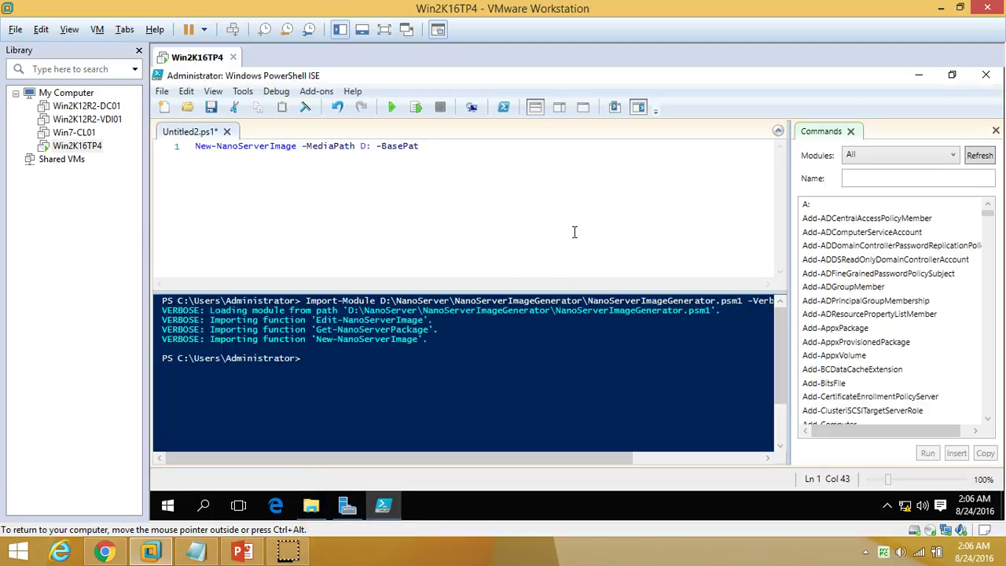
type("h")
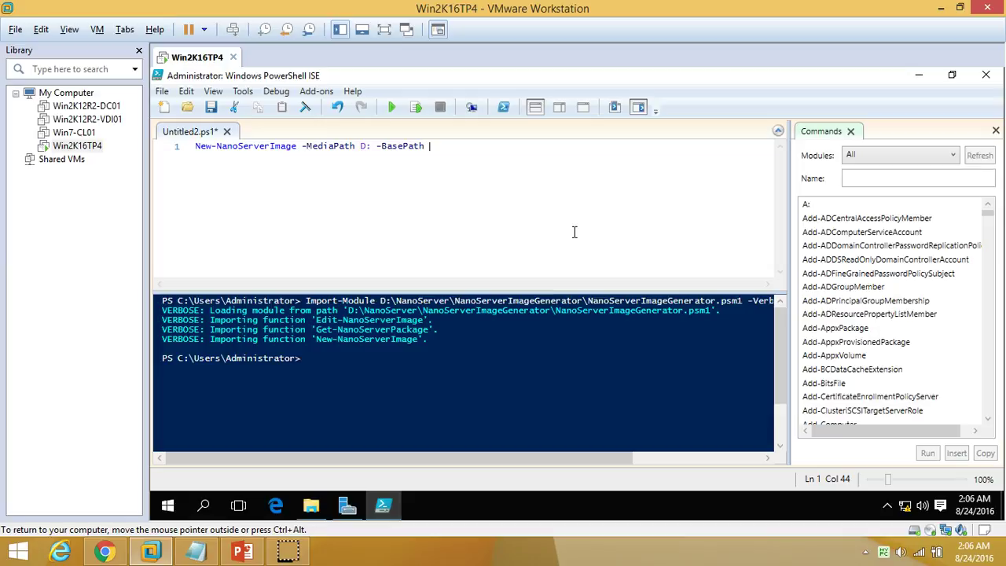
type(" c:\\")
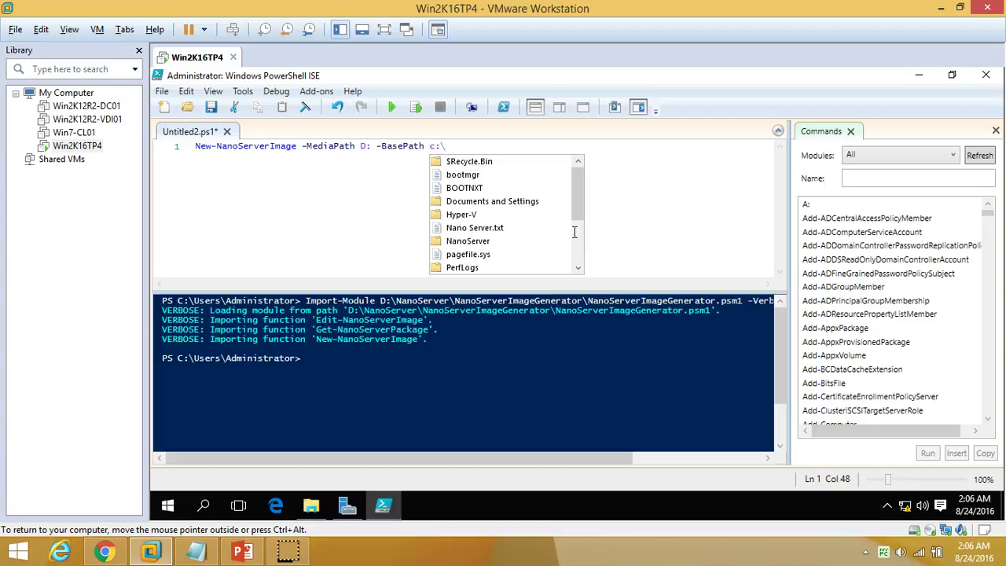
type("na")
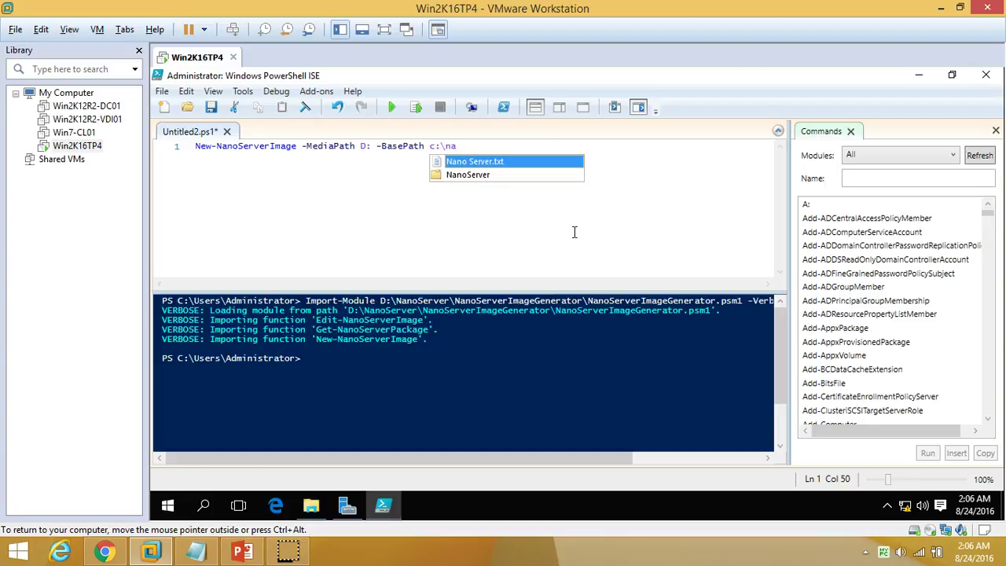
key("Down")
key("Return")
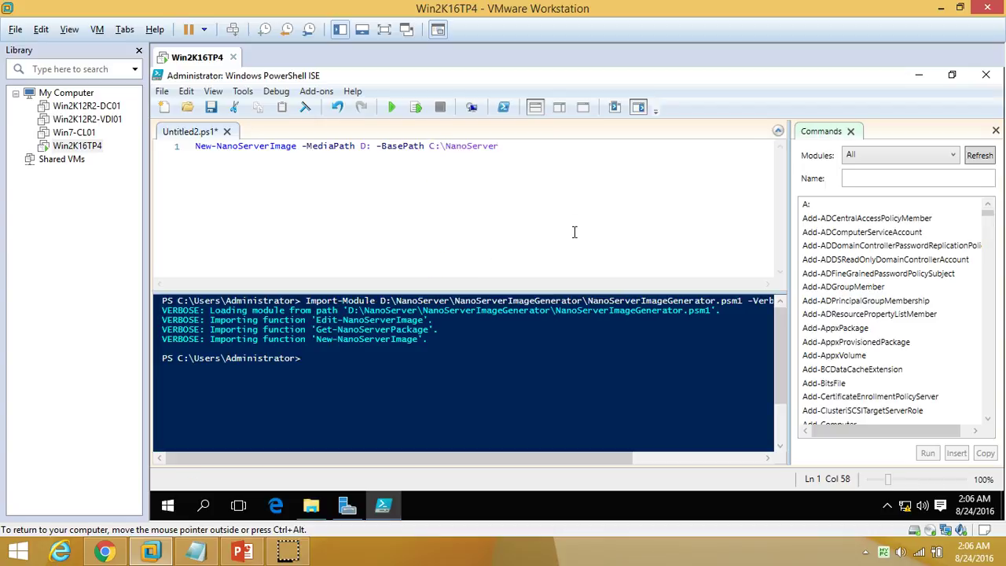
type("\\")
key("BackSpace")
Add the -TargetPath parameter with the value C:\NanoServer\NanoServerTP5.vhdx to the command
type("-t")
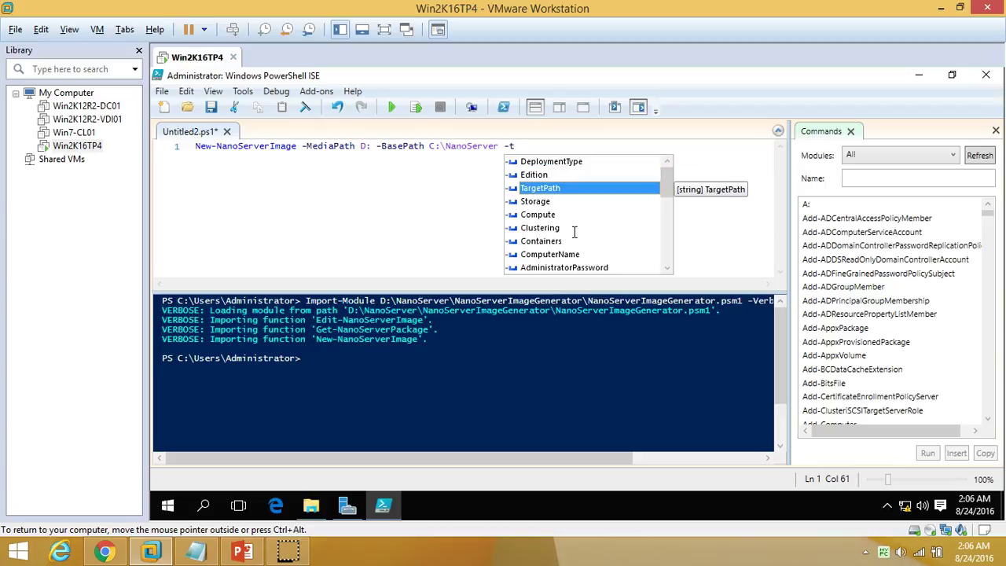
type("ar")
key("Tab")
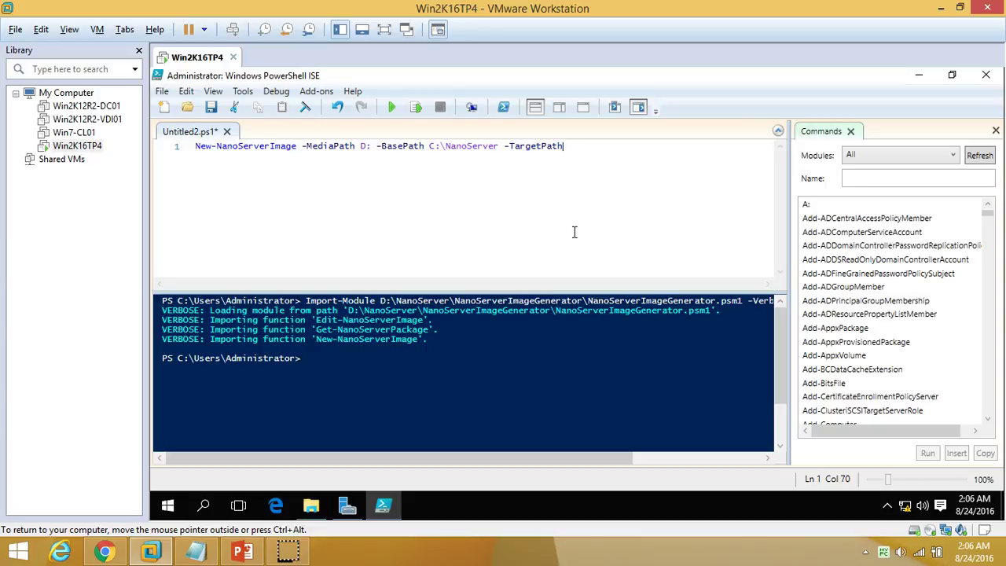
type("c:\\")
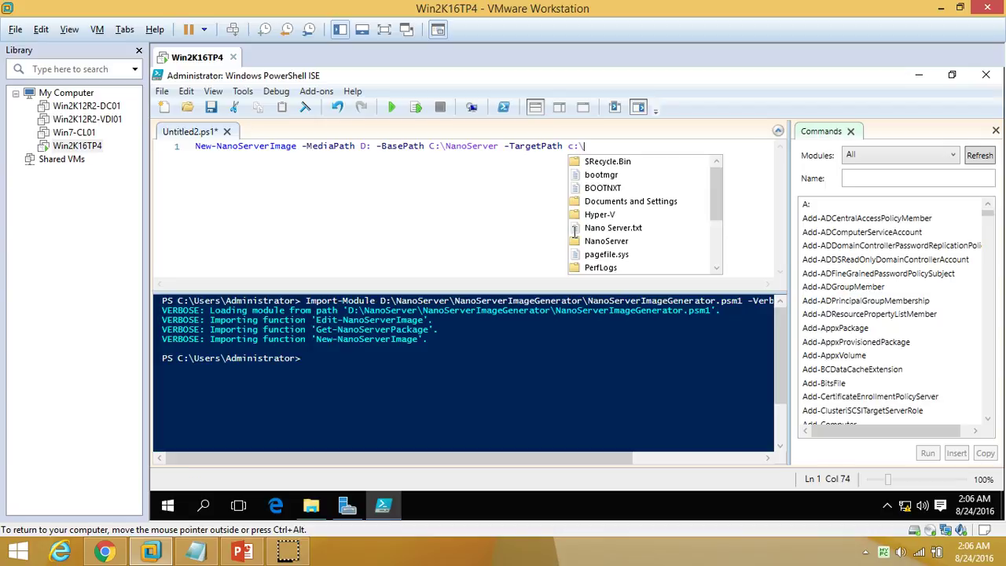
type("na")
key("Down")
key("Tab")
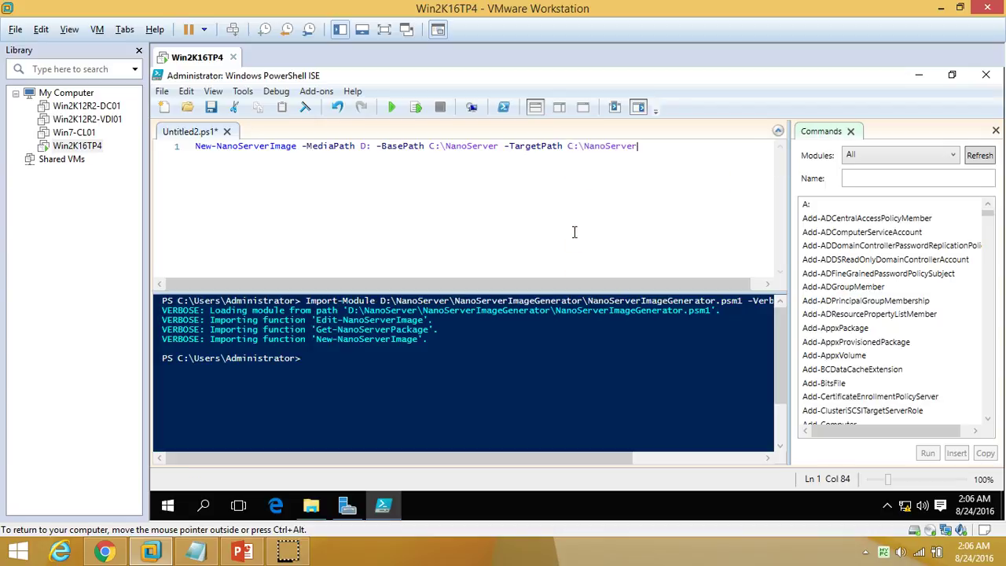
type("\\NanoServer-")
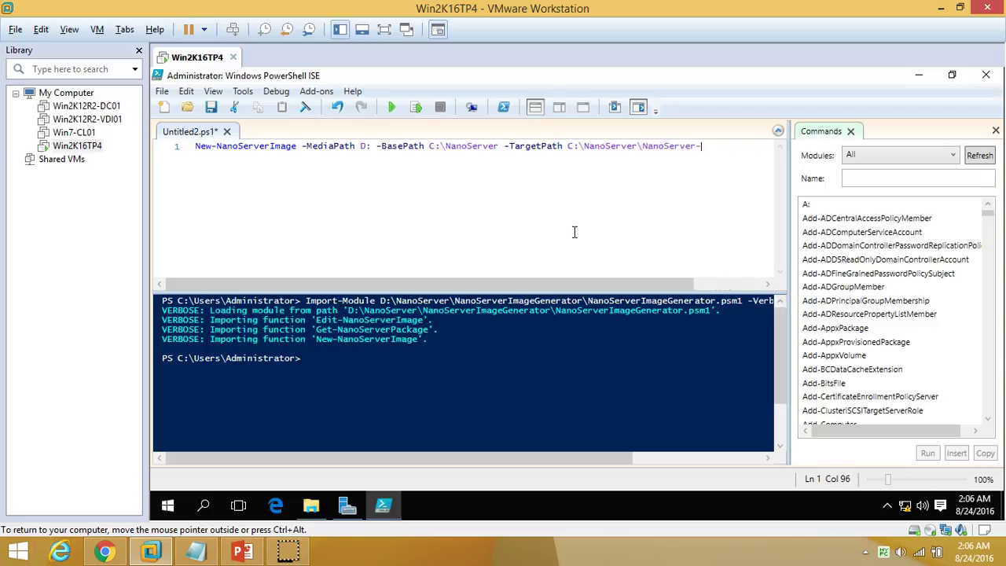
key("BackSpace")
type("TP5.vhdx")
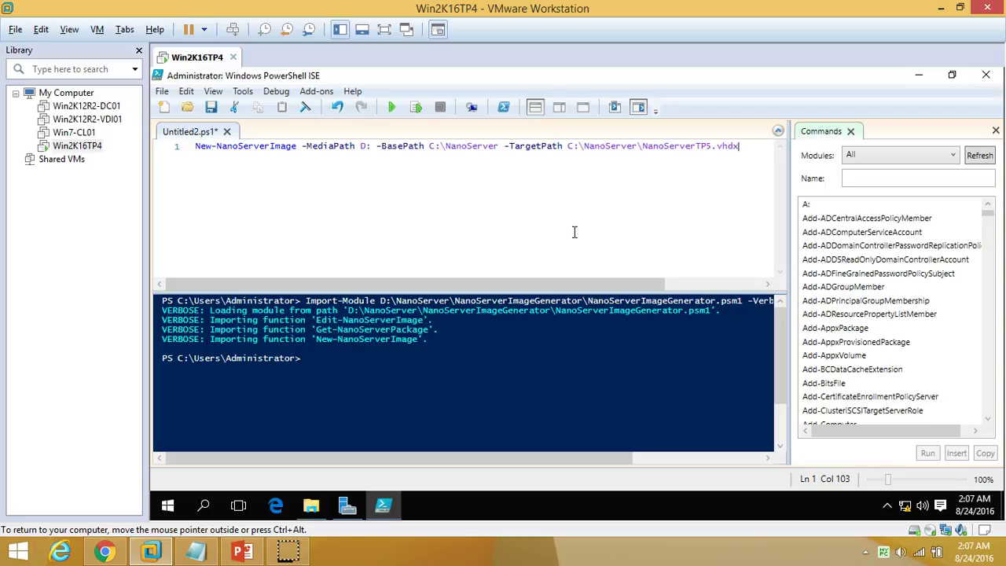
Add the -ComputerName parameter with the value NanoServerTP5 to the command
type(" -com")
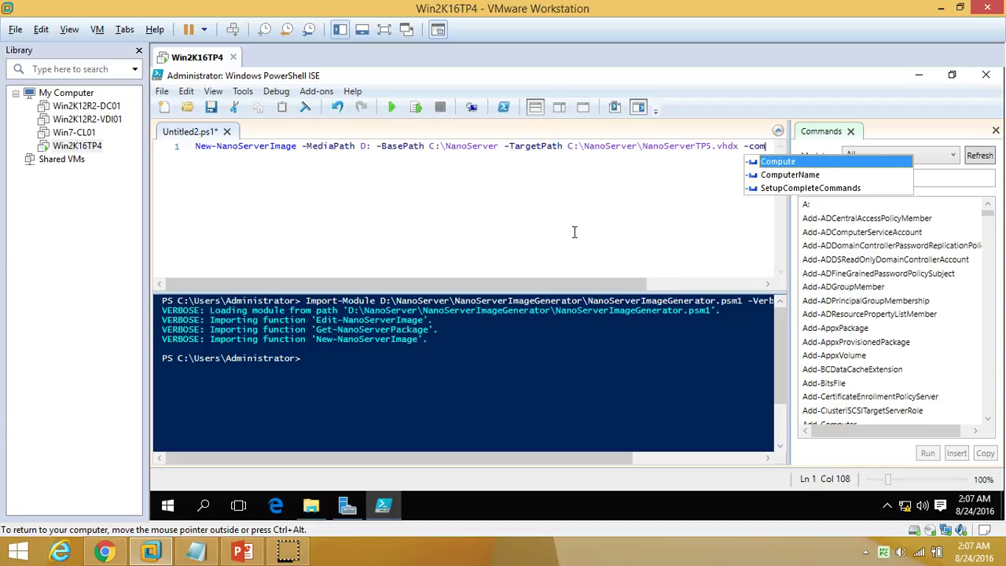
key("Down")
key("Return")
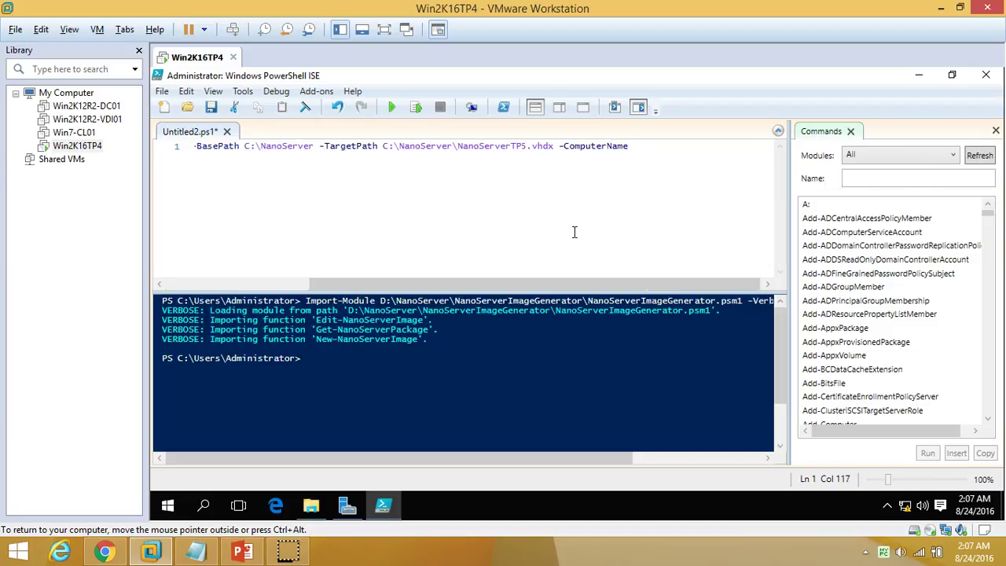
type("Nano Server")
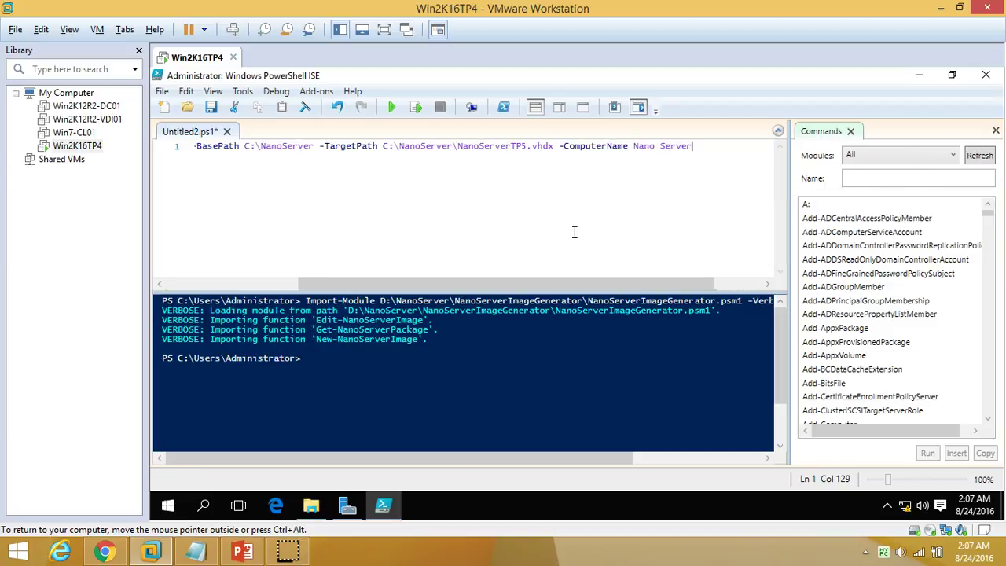
key("BackSpace")
key("BackSpace")
key("BackSpace")
key("BackSpace")
key("BackSpace")
key("BackSpace")
key("BackSpace")
type("ServerTP5 -")
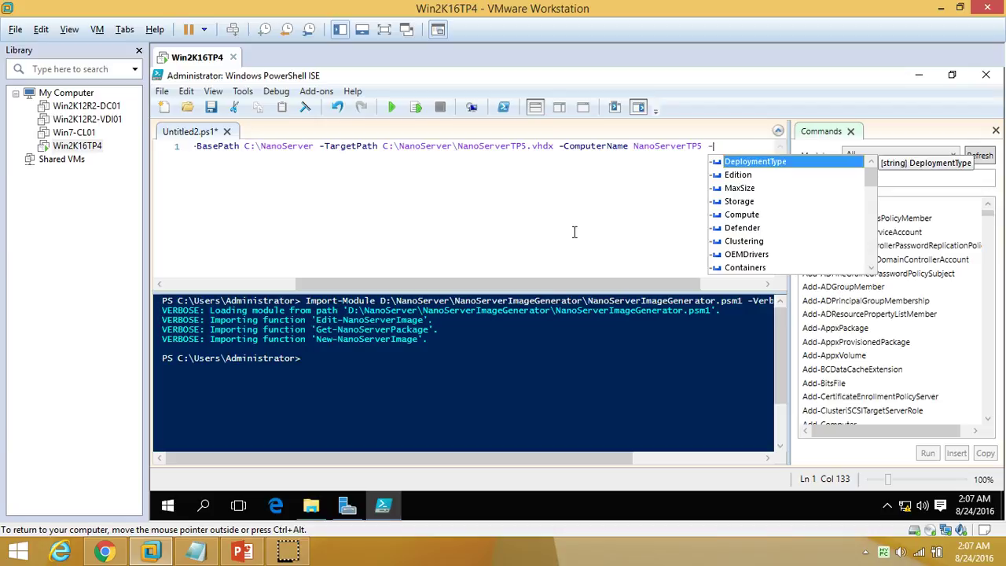
Add the -DeploymentType parameter with the value Guest to the command
type("der")
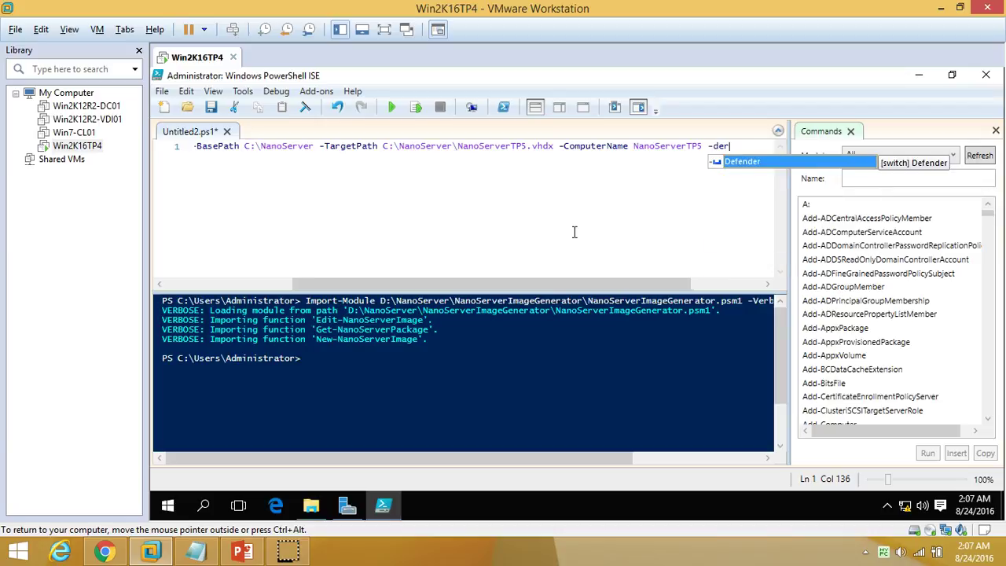
key("BackSpace")
key("Return")
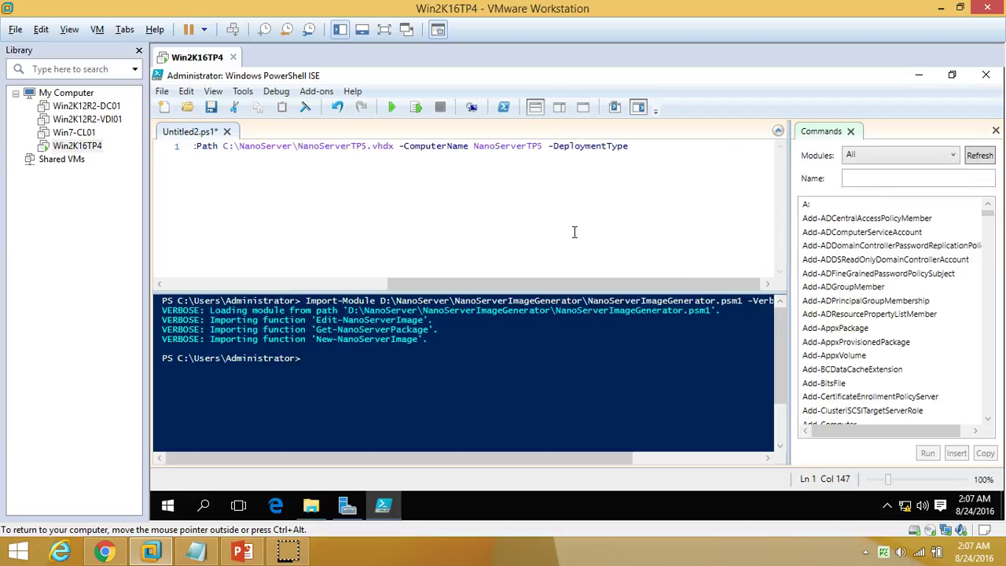
type("Guest\\")
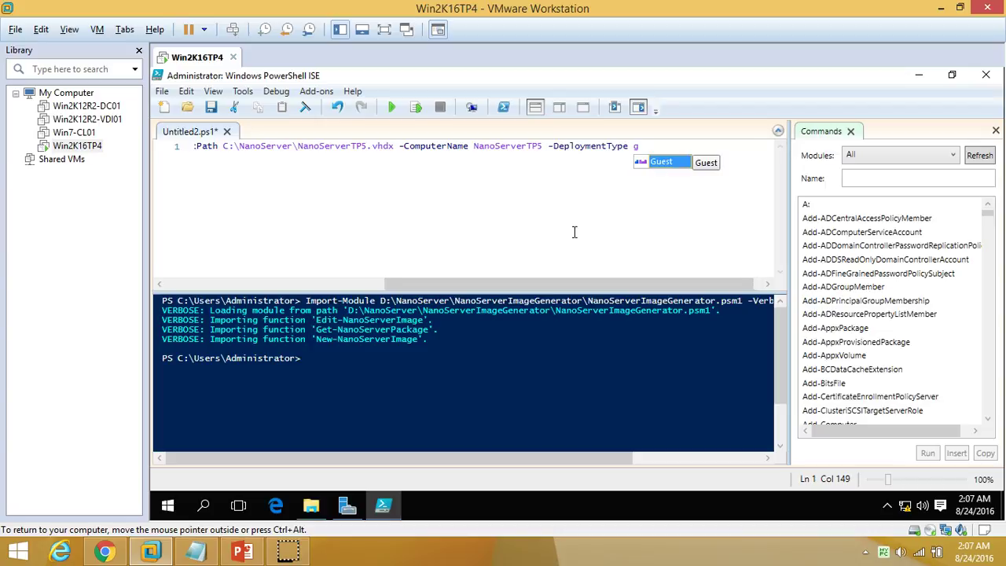
key("BackSpace")
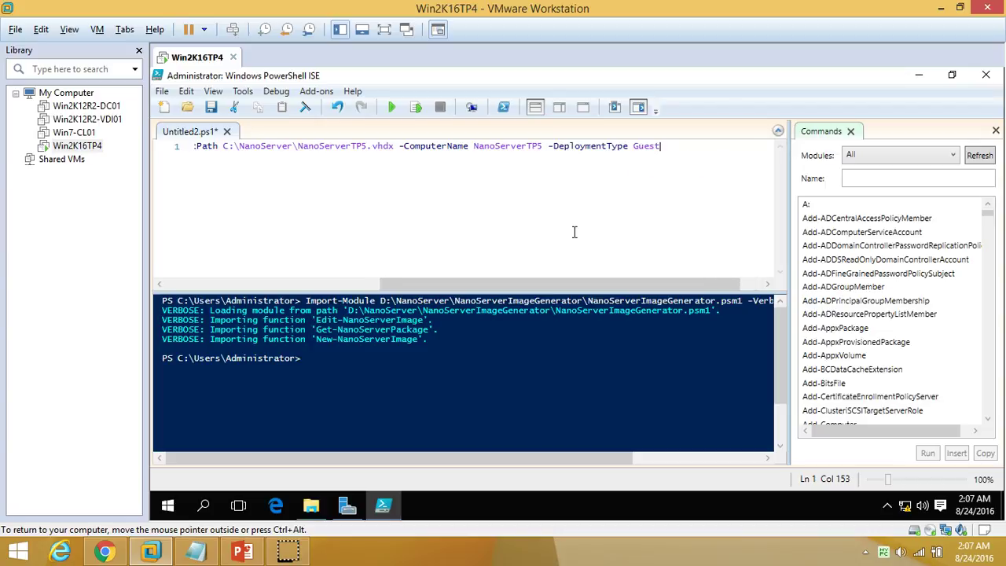
Add the -Edition parameter with the value Standard at the end of the command
type("-S")
key("BackSpace")
key("BackSpace")
key("BackSpace")
type("-Edition")
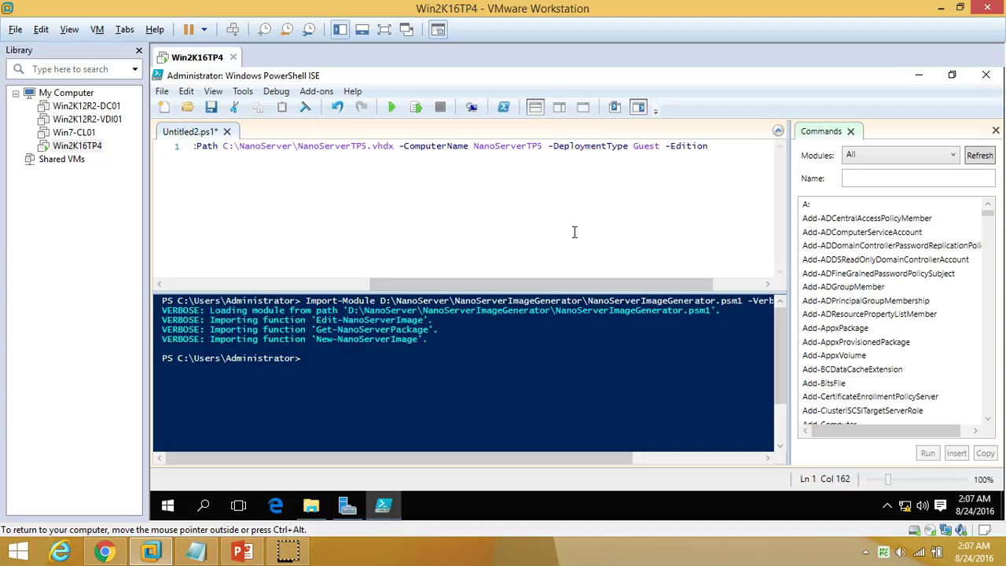
type(" Standard")
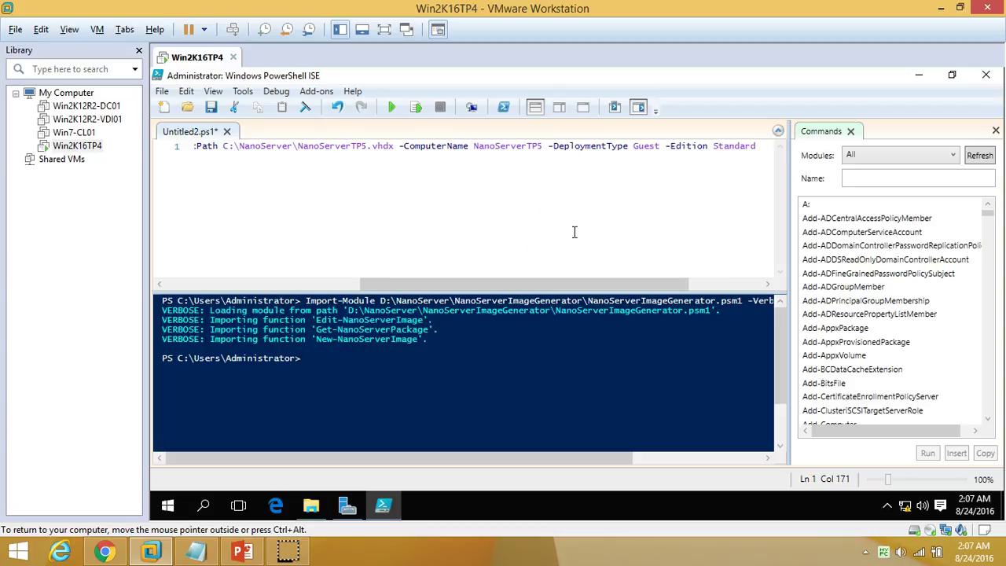
Run the New-NanoServerImage script and supply the administrator password for the new image
left_click_drag(521, 285, 201, 262)
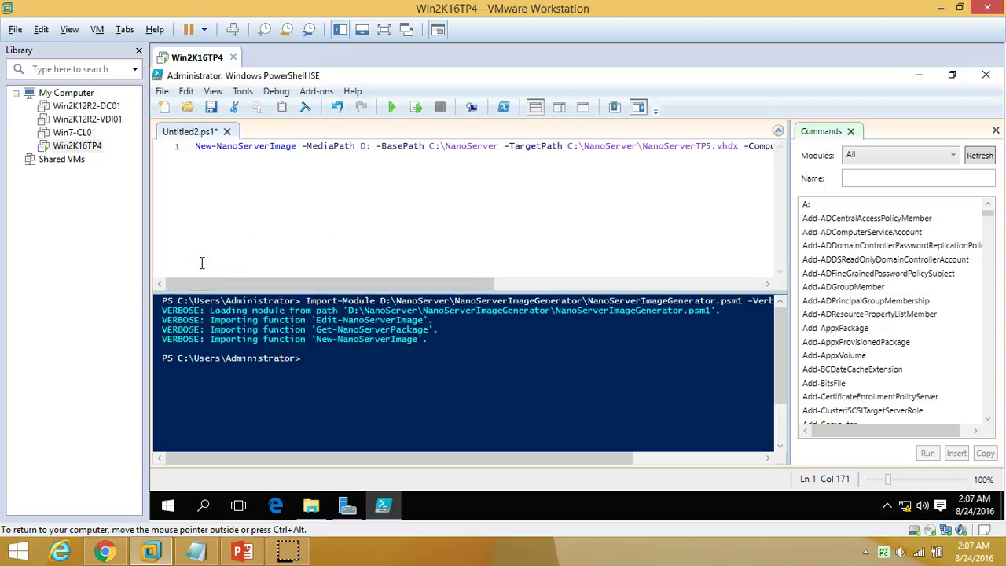
left_click(299, 281)
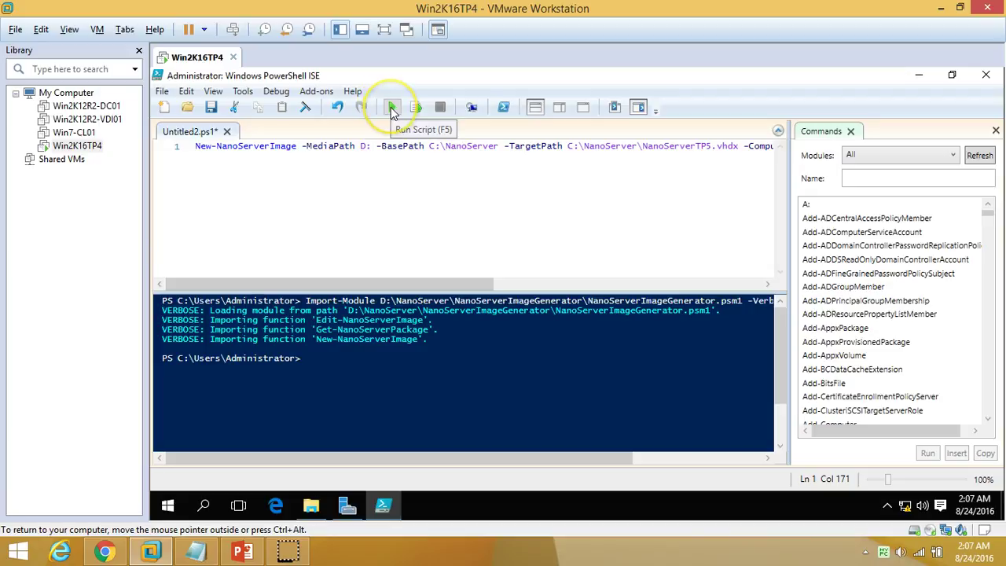
left_click(390, 107)
left_click(474, 284)
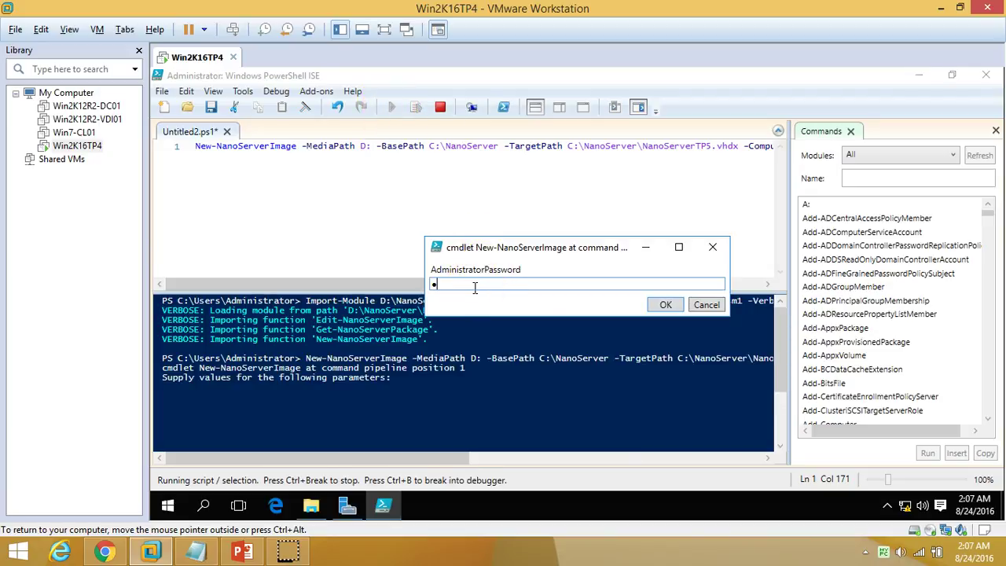
type("••••")
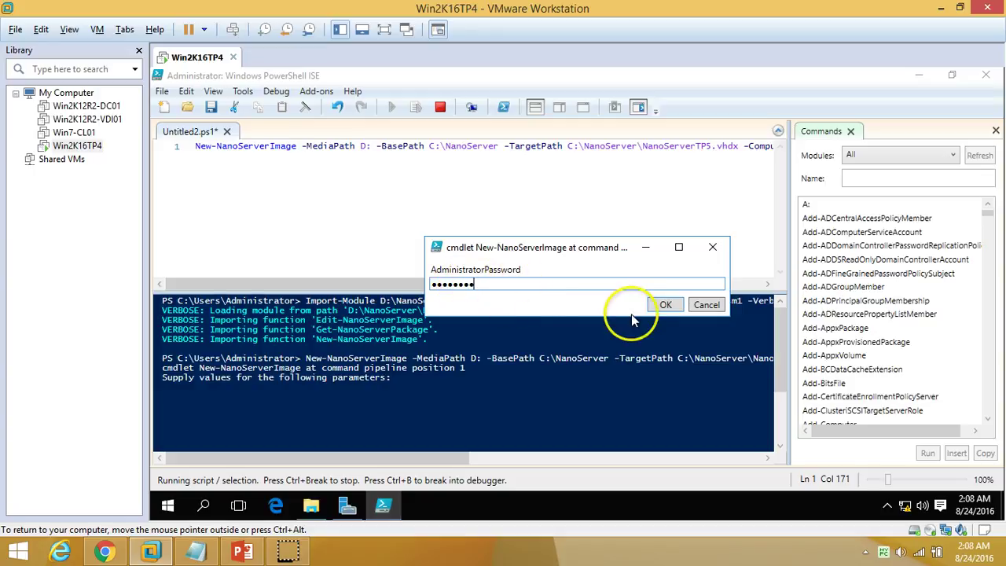
left_click(666, 304)
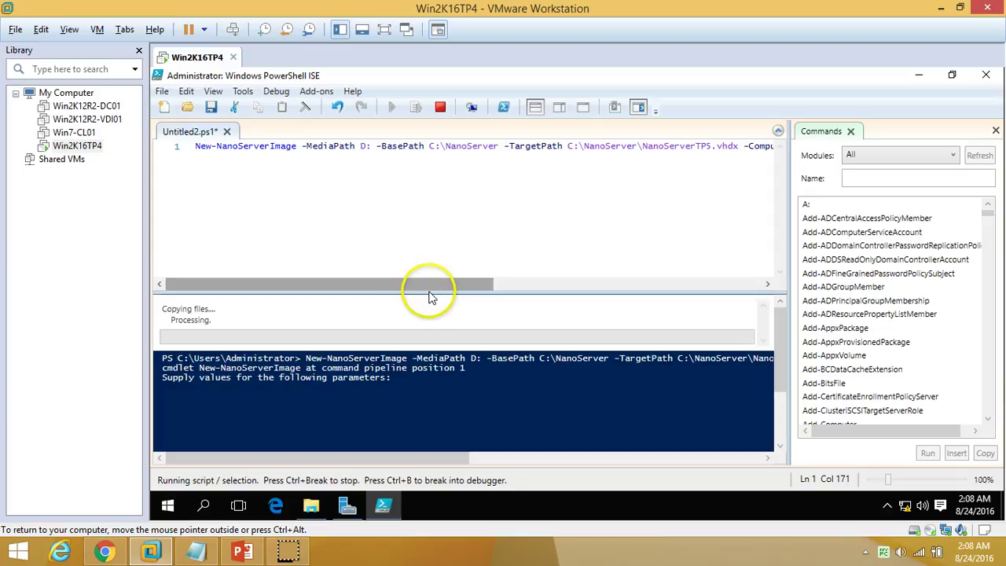
Enlarge the console pane upward to show more of the command's output
left_click_drag(427, 290, 456, 203)
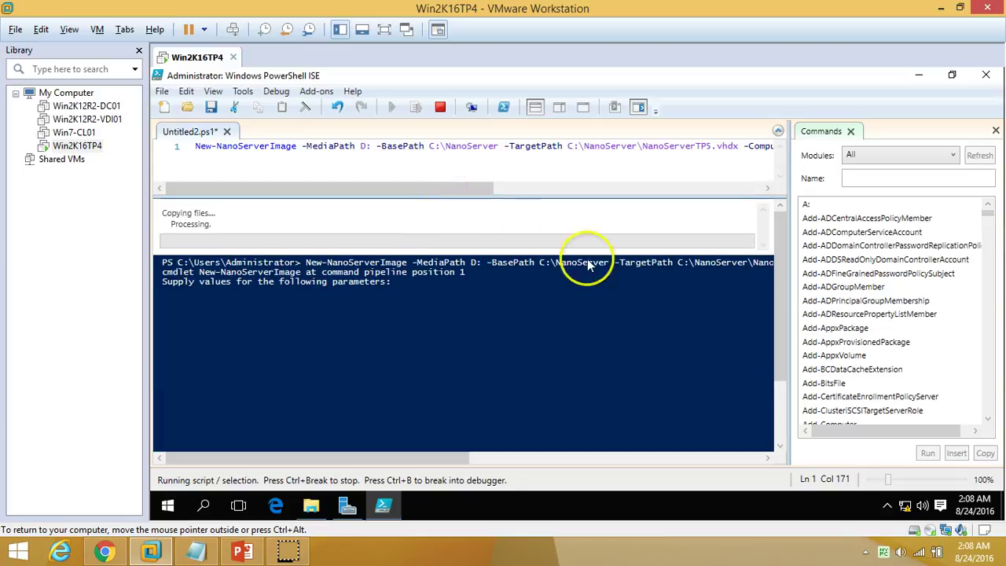
scroll(777, 277, "down", 1)
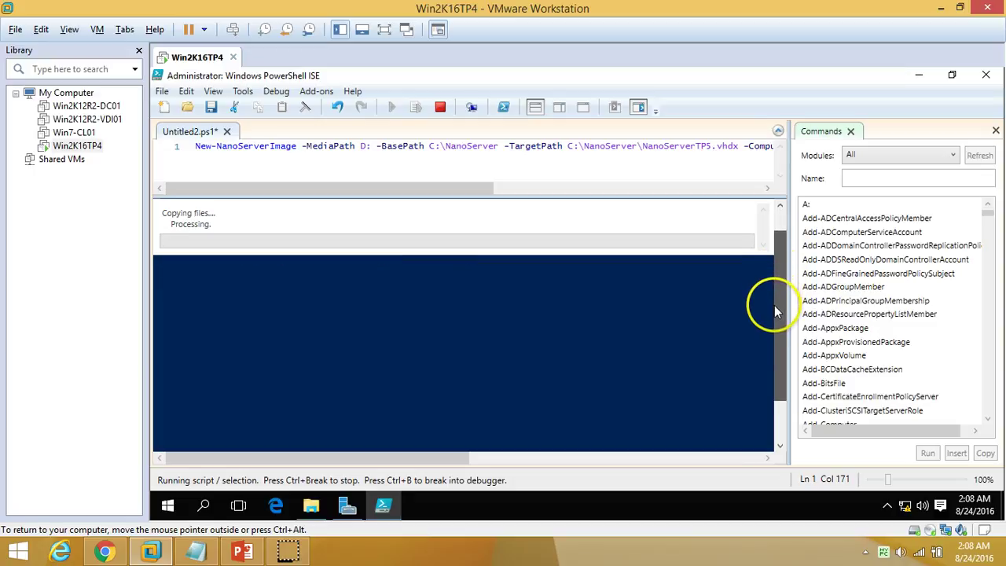
left_click_drag(776, 287, 781, 225)
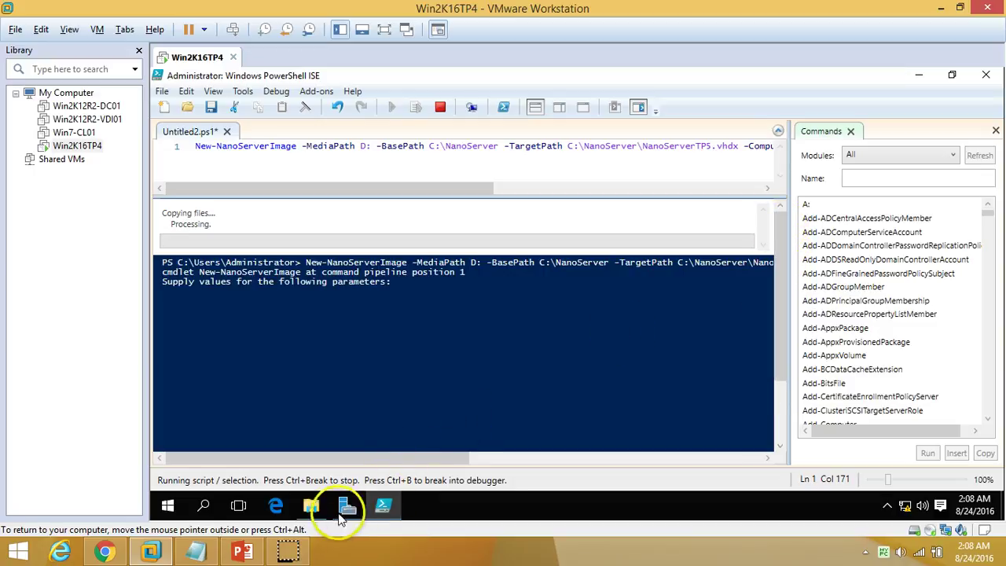
Switch to File Explorer and compare the contents of C:\NanoServer with the copy progress in PowerShell ISE
left_click(311, 507)
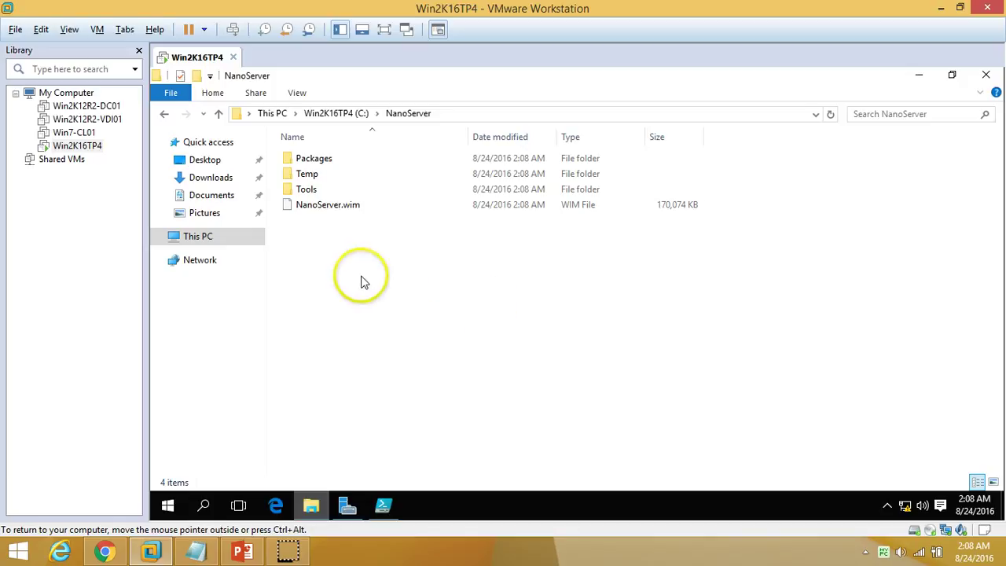
key("alt+Tab")
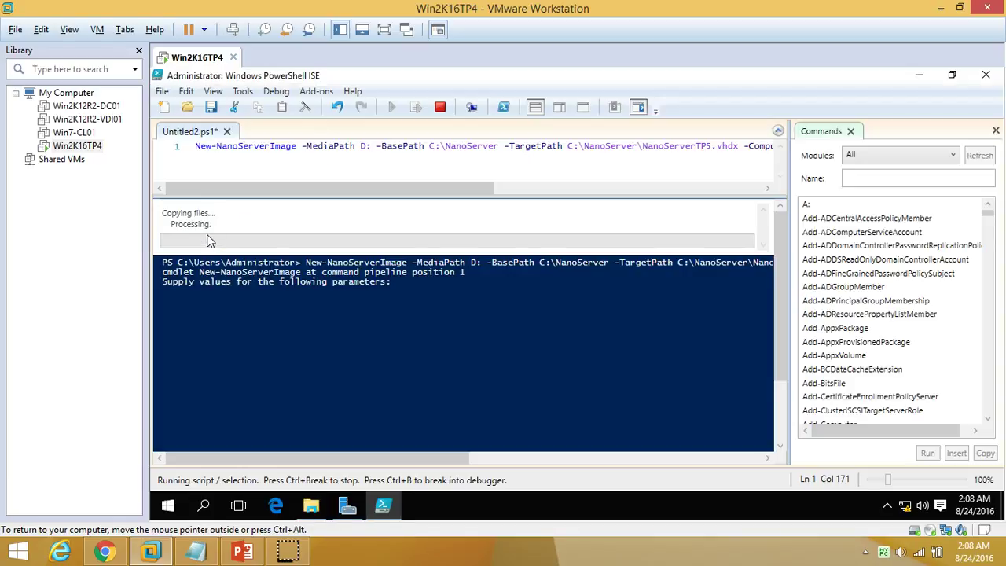
left_click(312, 507)
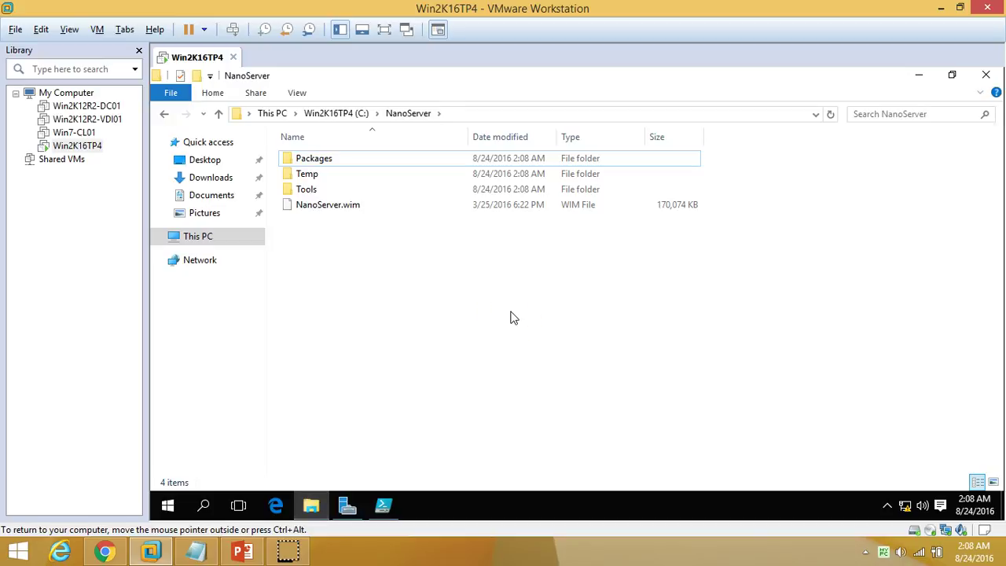
Browse from This PC to the C: drive, reopen the NanoServer folder and examine its copied files
left_click(198, 237)
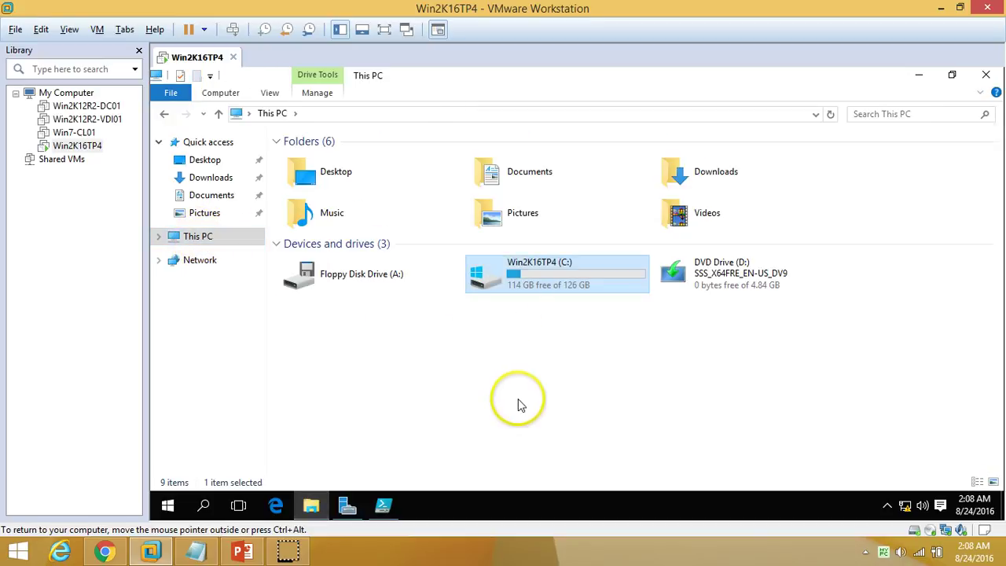
double_click(562, 270)
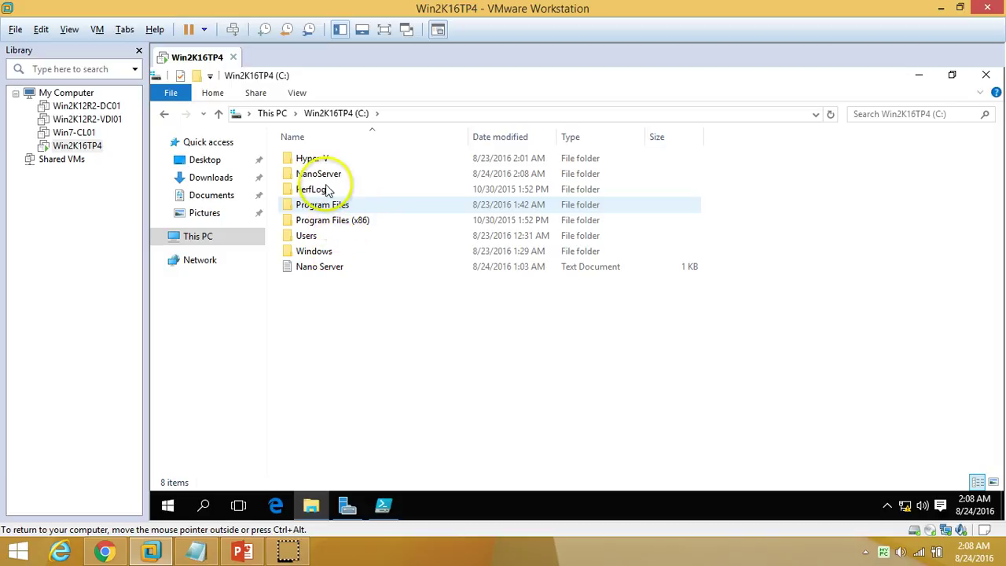
left_click(330, 178)
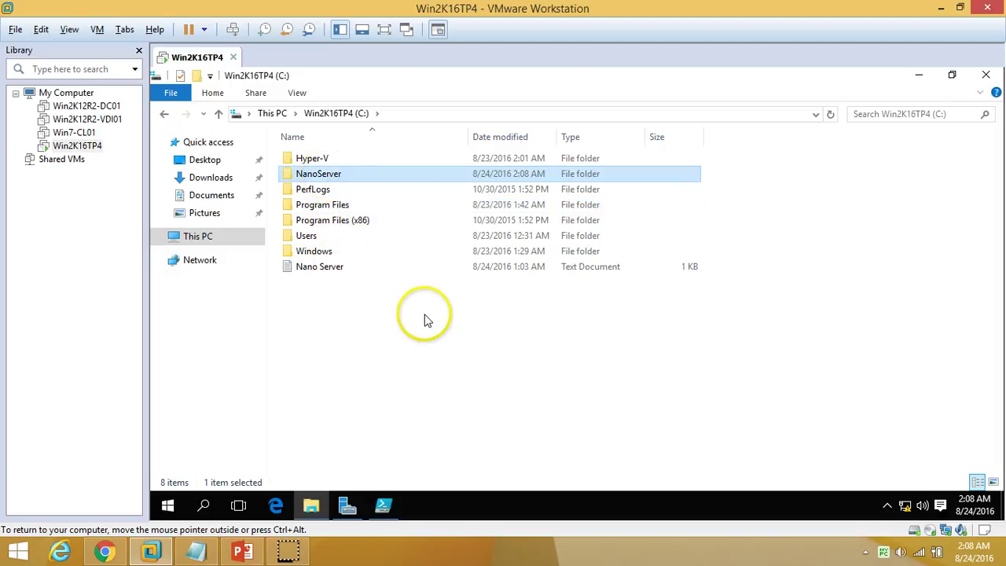
key("F2")
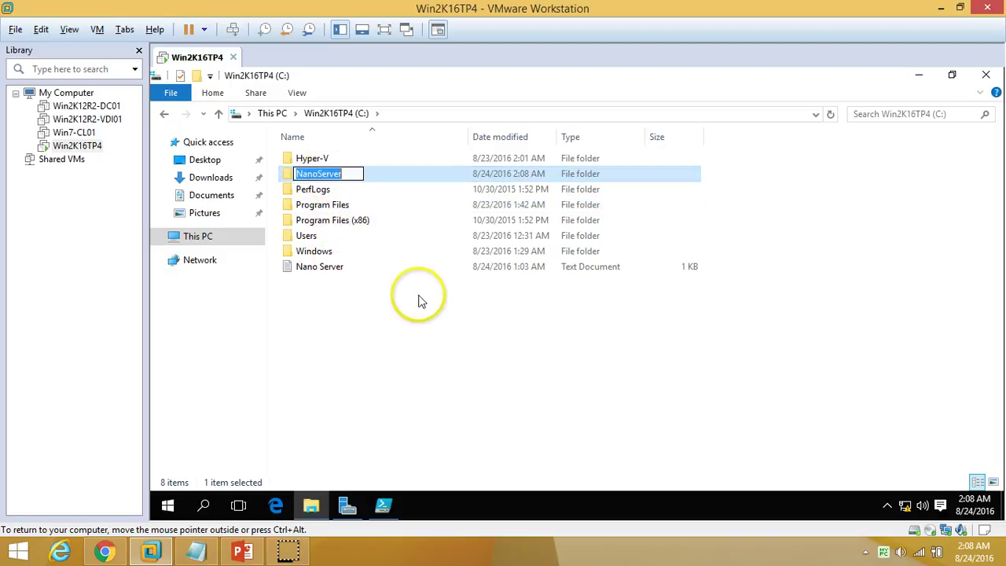
double_click(399, 174)
left_click_drag(388, 288, 415, 304)
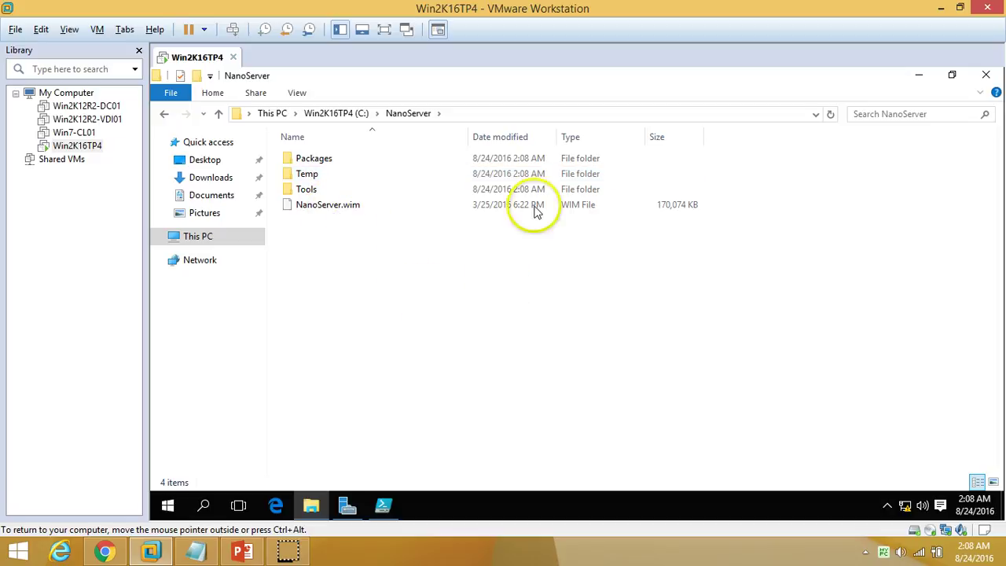
left_click(312, 509)
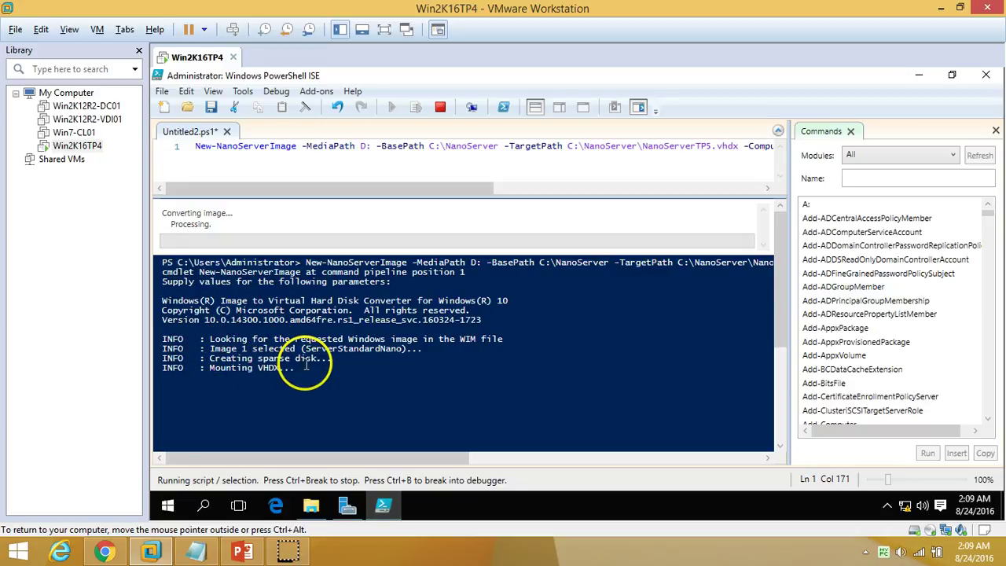
Inspect the hard disk image file in C:\NanoServer and read the conversion messages in the PowerShell ISE console
left_click(313, 507)
left_click(355, 206)
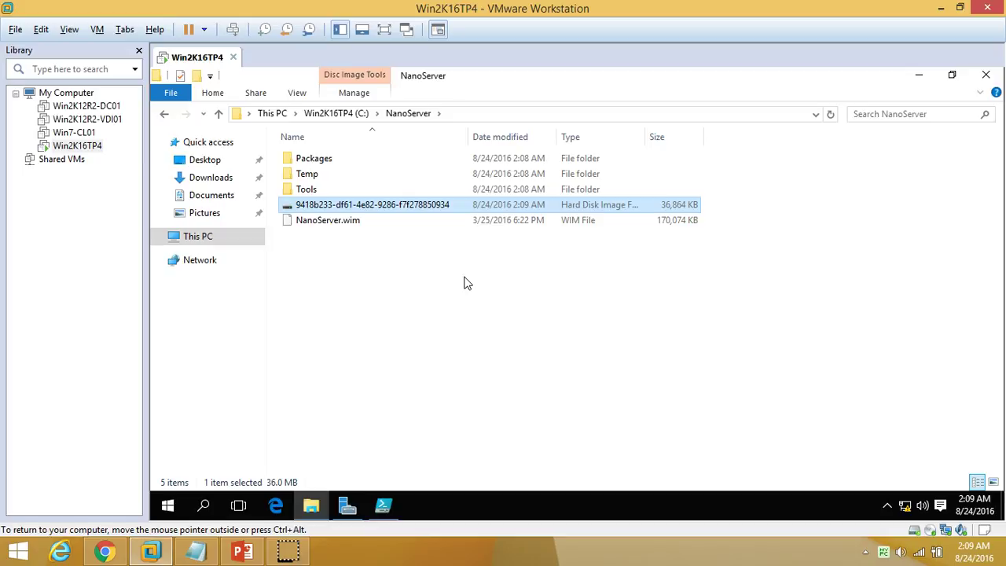
left_click(313, 507)
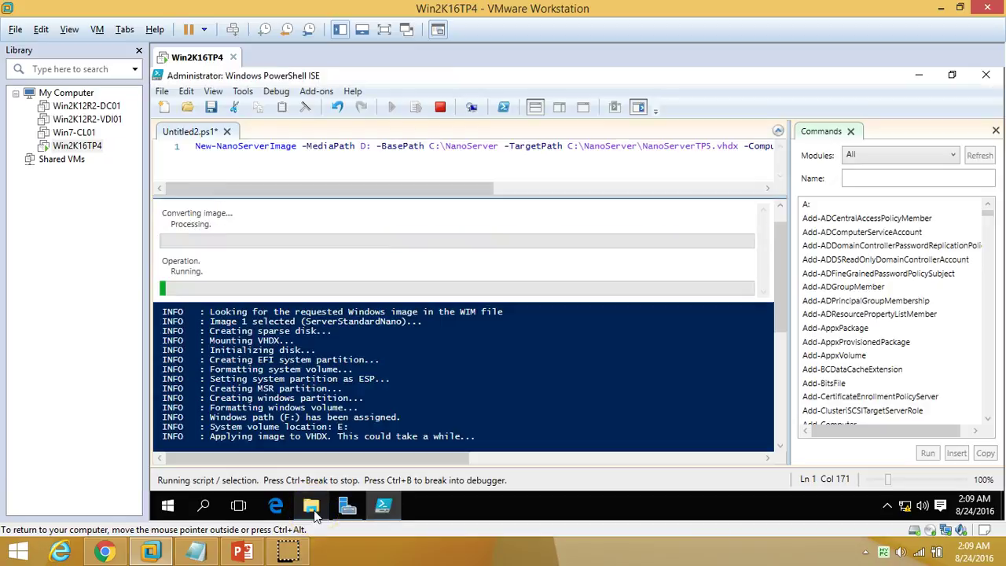
scroll(206, 370, "down", 2)
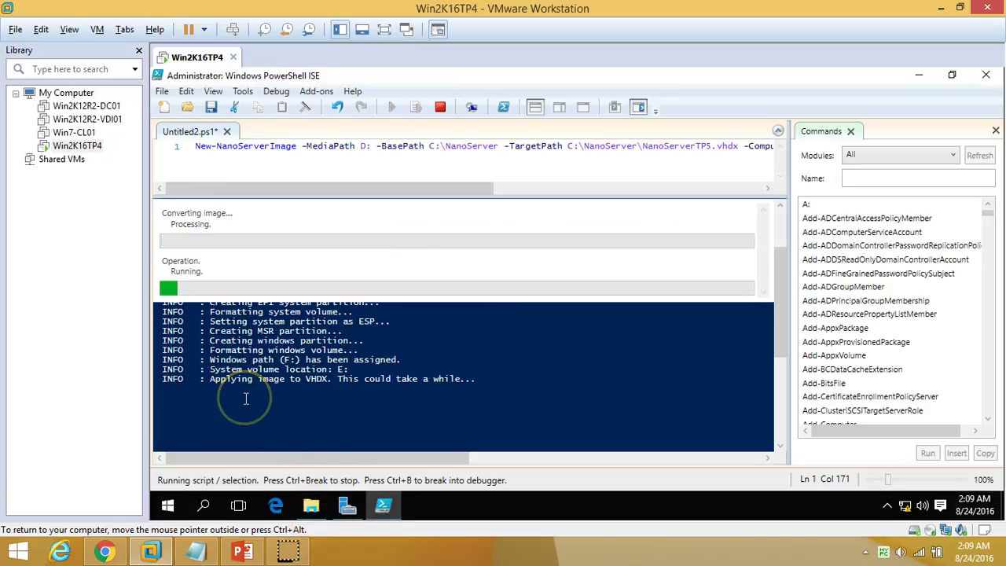
scroll(246, 398, "up", 1)
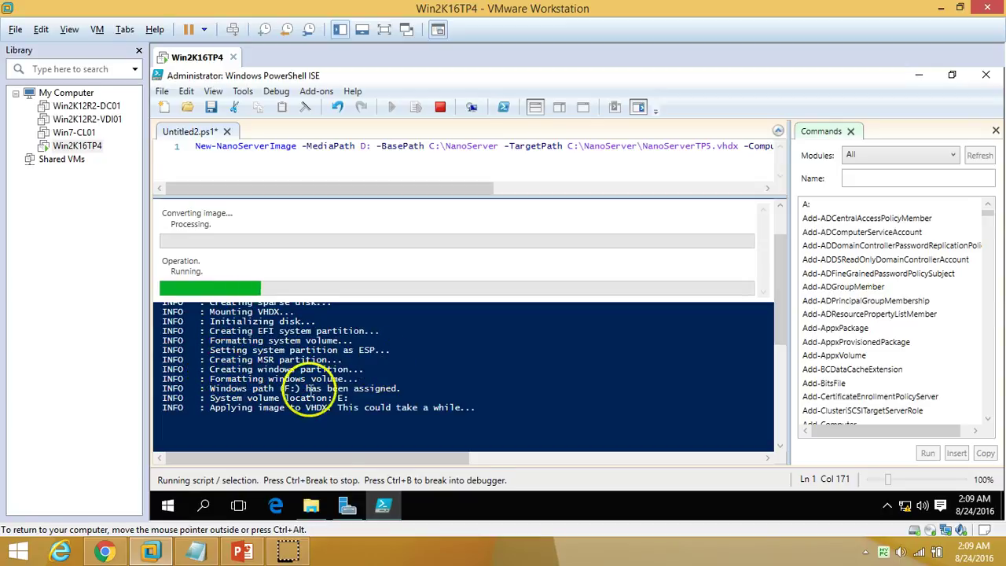
Refresh the NanoServer folder in File Explorer to check the disk image's size, and return to PowerShell ISE
left_click(310, 505)
right_click(498, 234)
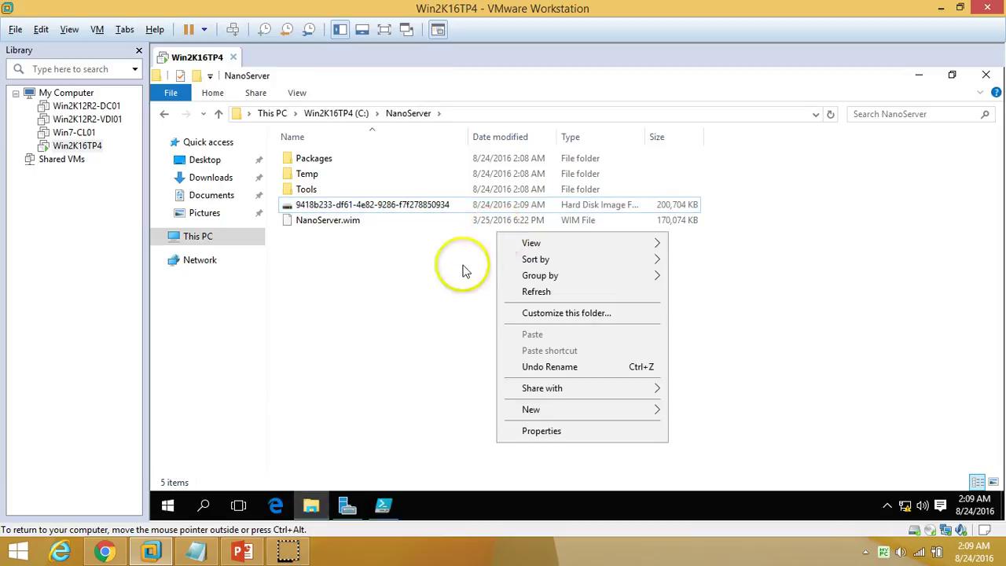
left_click(588, 292)
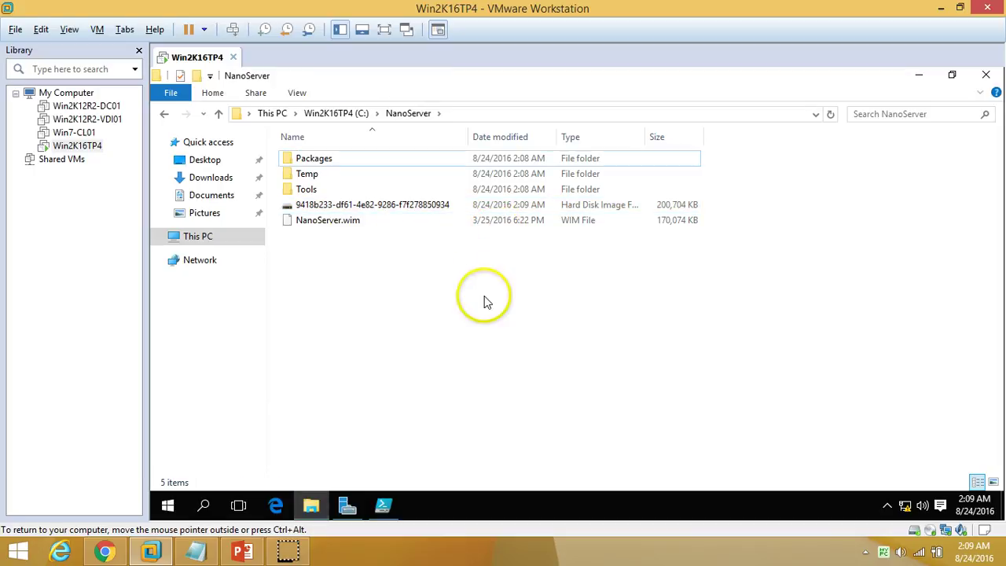
left_click(312, 507)
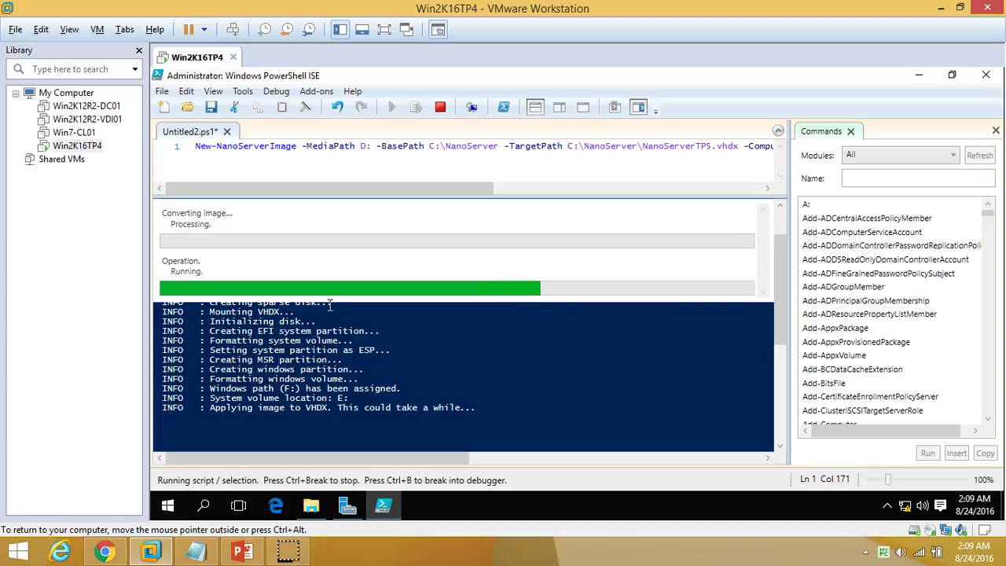
Show the virtual machine in full screen and review the whole New-NanoServerImage command line
left_click(383, 29)
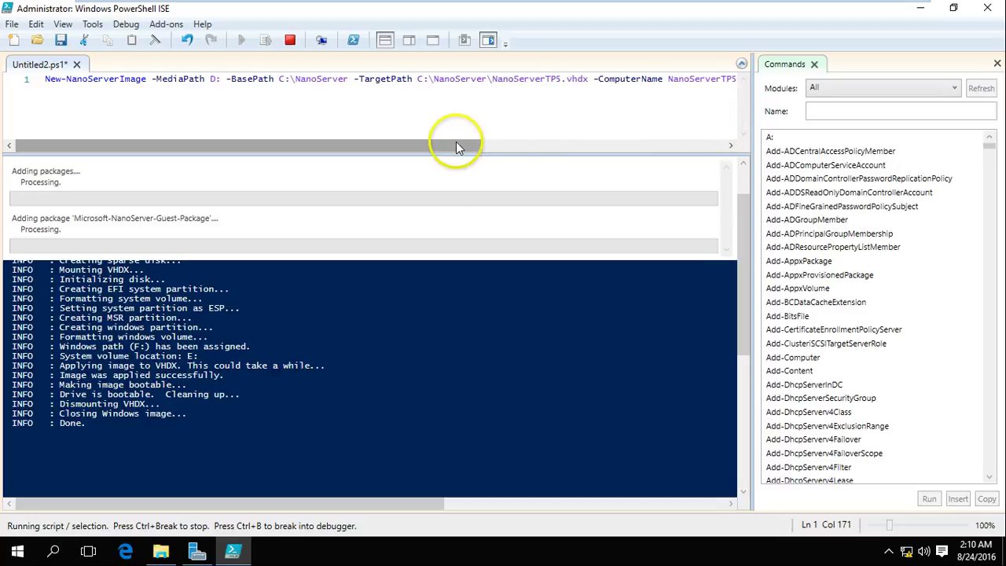
left_click_drag(454, 150, 700, 148)
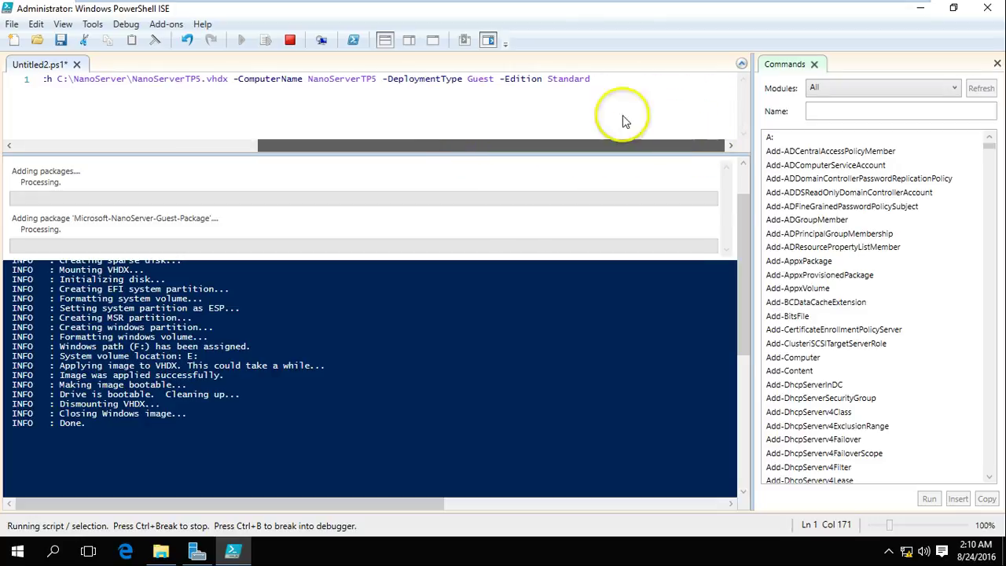
left_click_drag(489, 146, 116, 151)
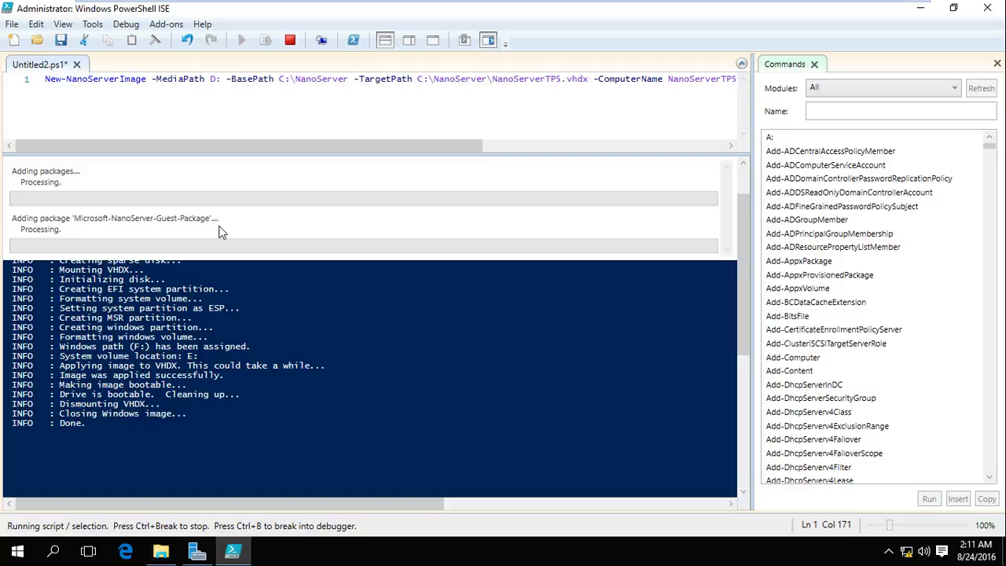
Refresh C:\NanoServer in File Explorer and check the size of the NanoServerTP5 disk image
left_click(163, 550)
right_click(397, 269)
left_click(431, 331)
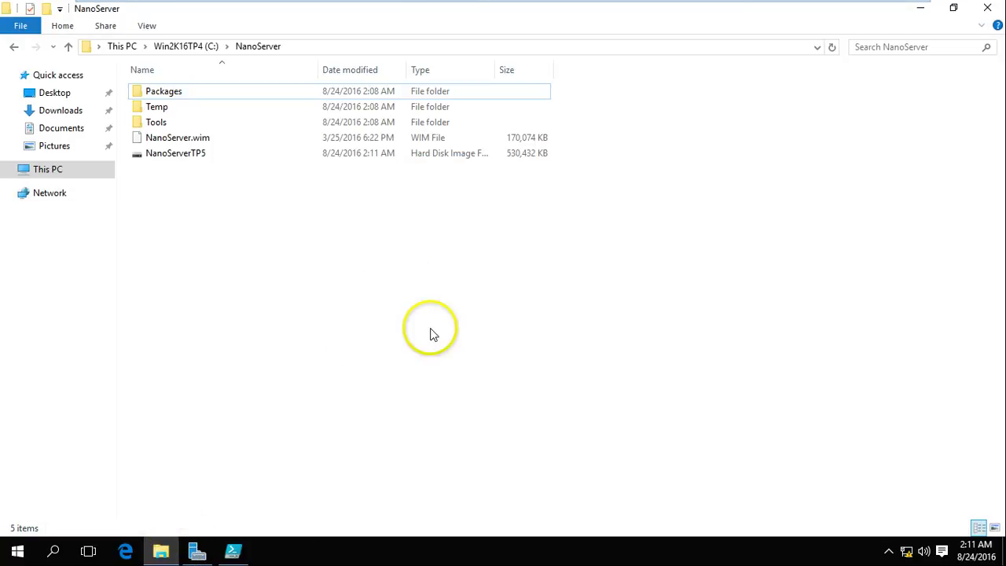
left_click(183, 160)
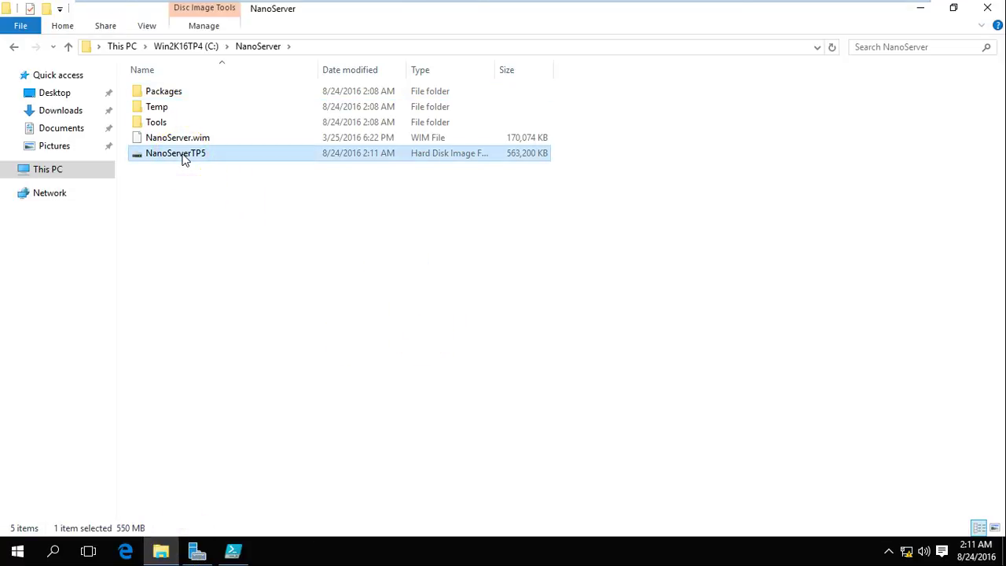
right_click(218, 218)
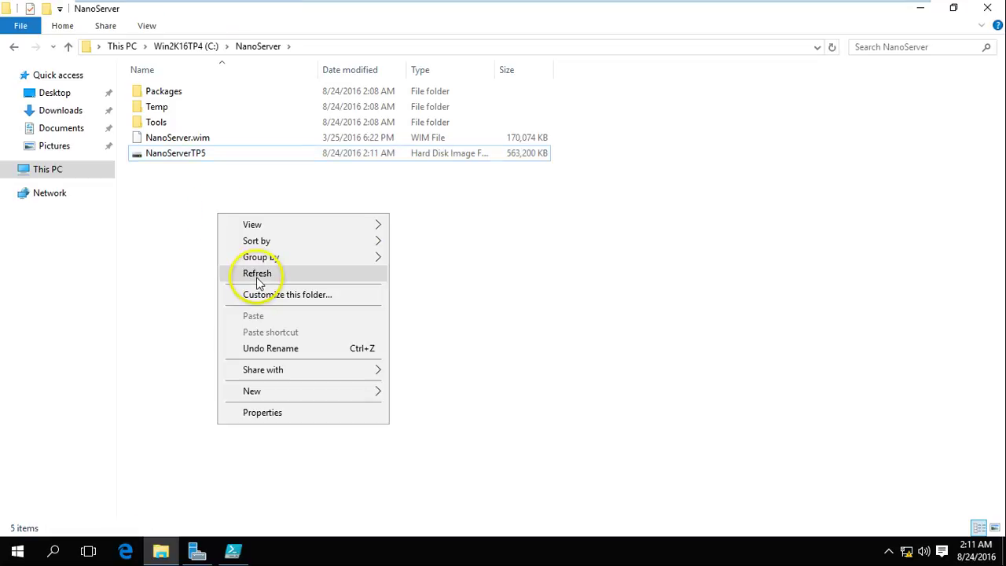
left_click(258, 272)
left_click(197, 162)
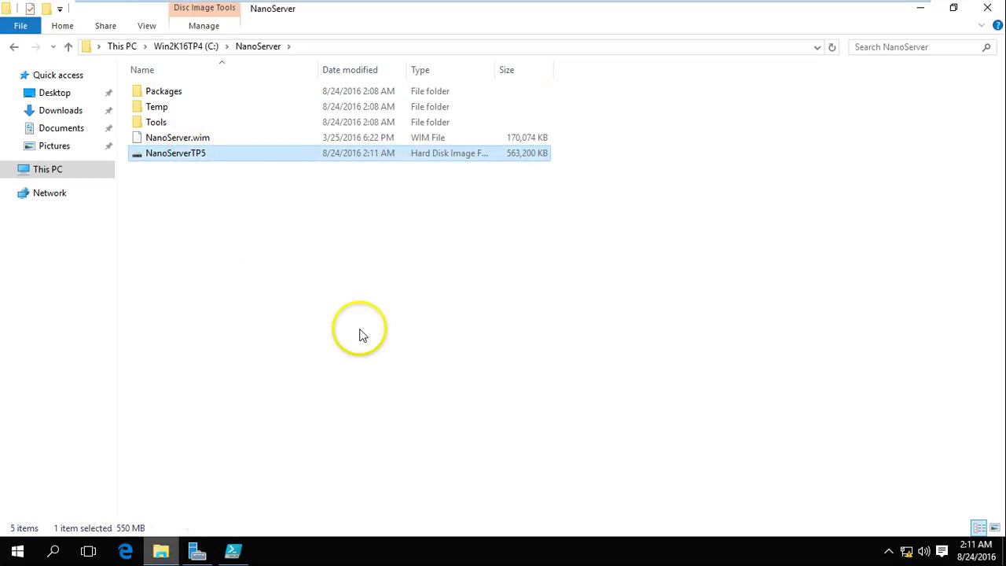
left_click(161, 549)
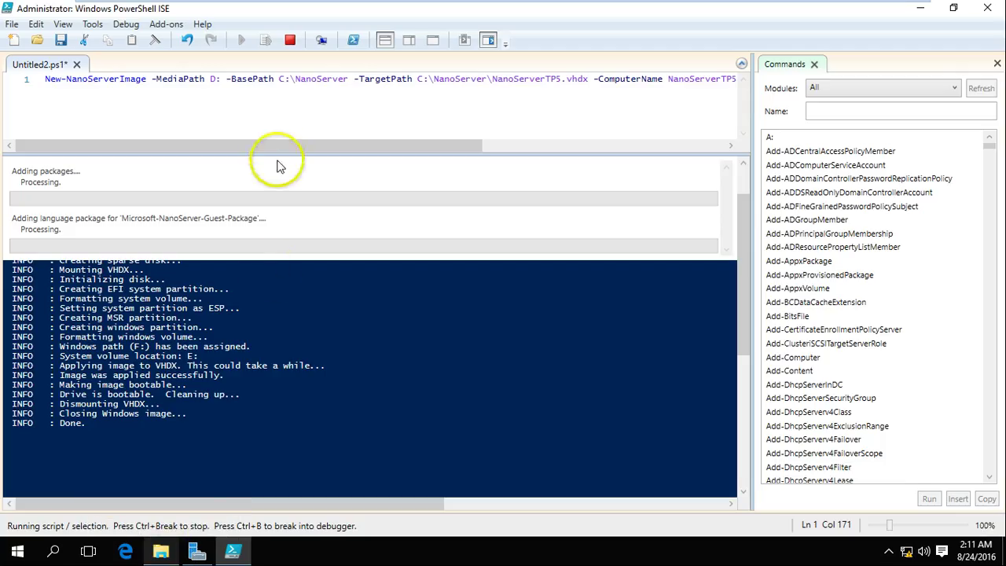
Compare the command's -TargetPath and remaining parameters with the package progress, and reopen the NanoServer folder in File Explorer
left_click_drag(279, 145, 459, 156)
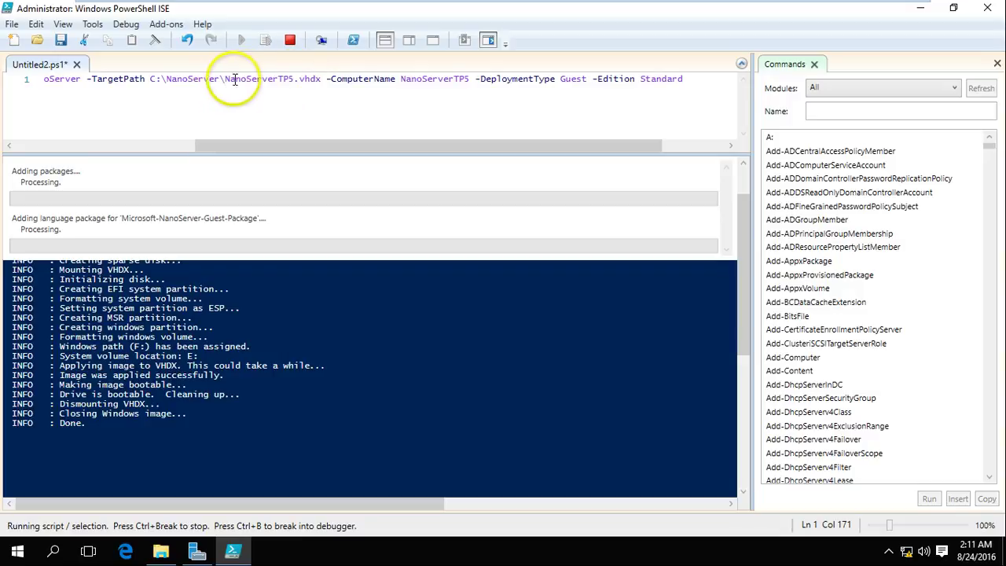
left_click_drag(340, 150, 115, 150)
left_click_drag(200, 217, 236, 221)
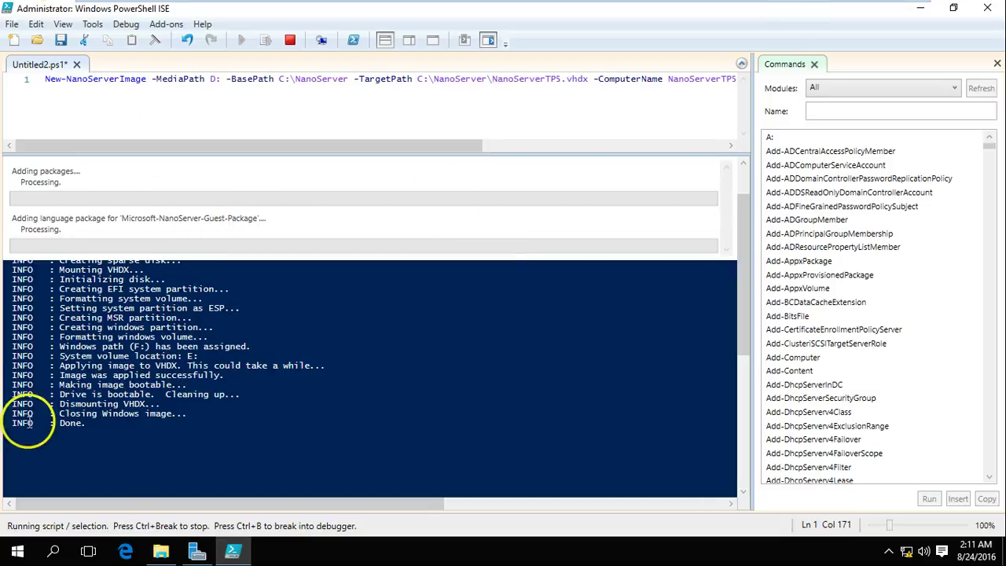
left_click(160, 553)
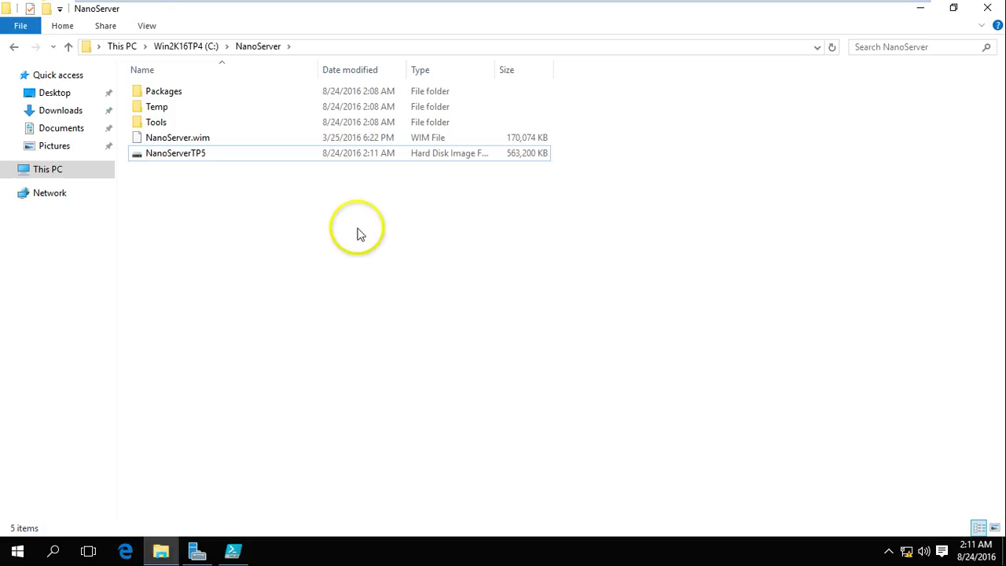
Refresh the NanoServer folder to check the NanoServerTP5 disk image's size, and check the build progress in PowerShell ISE
right_click(358, 228)
left_click(402, 290)
right_click(347, 198)
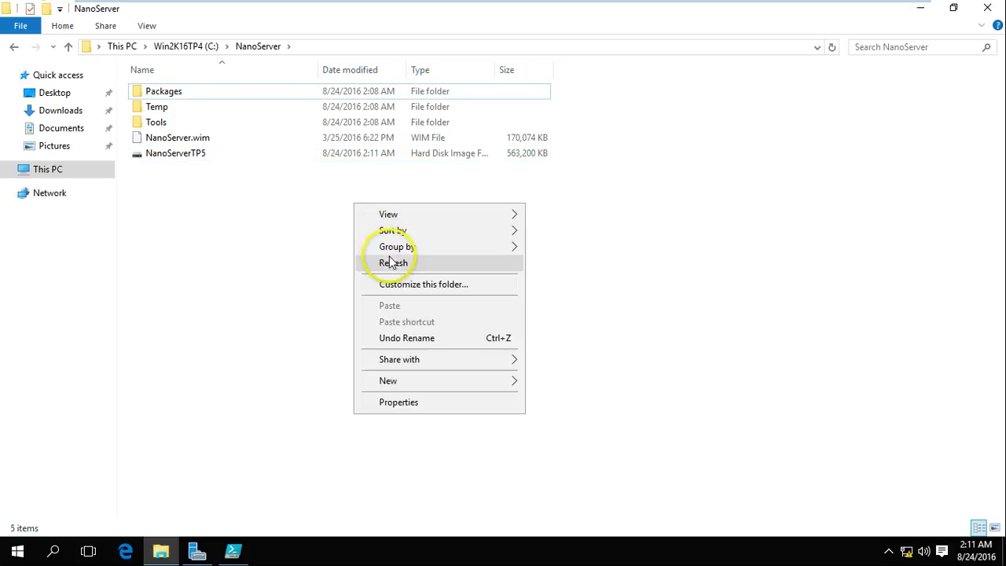
left_click(364, 259)
left_click(161, 551)
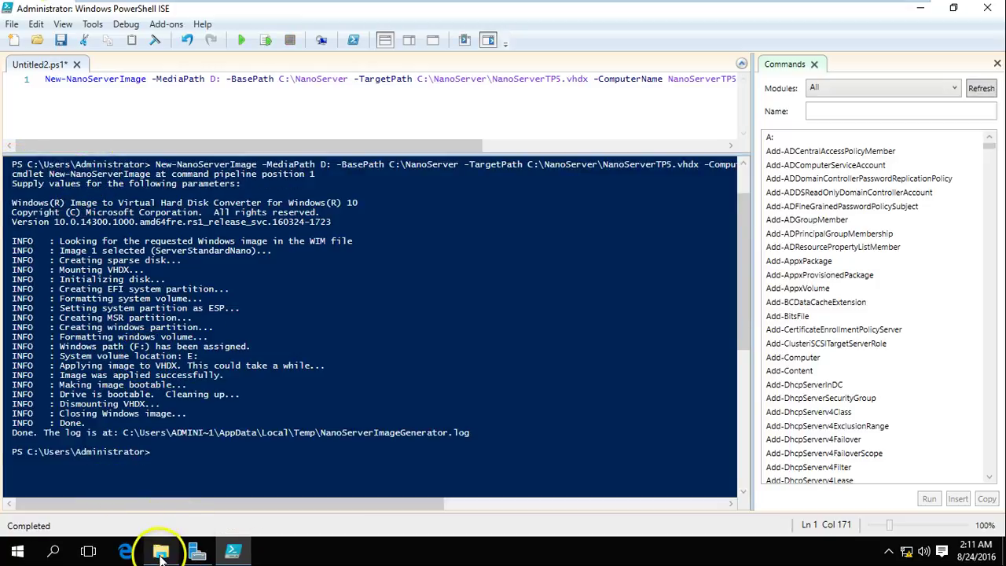
Highlight the console output line that gives the location of the NanoServerImageGenerator.log file
left_click(235, 366)
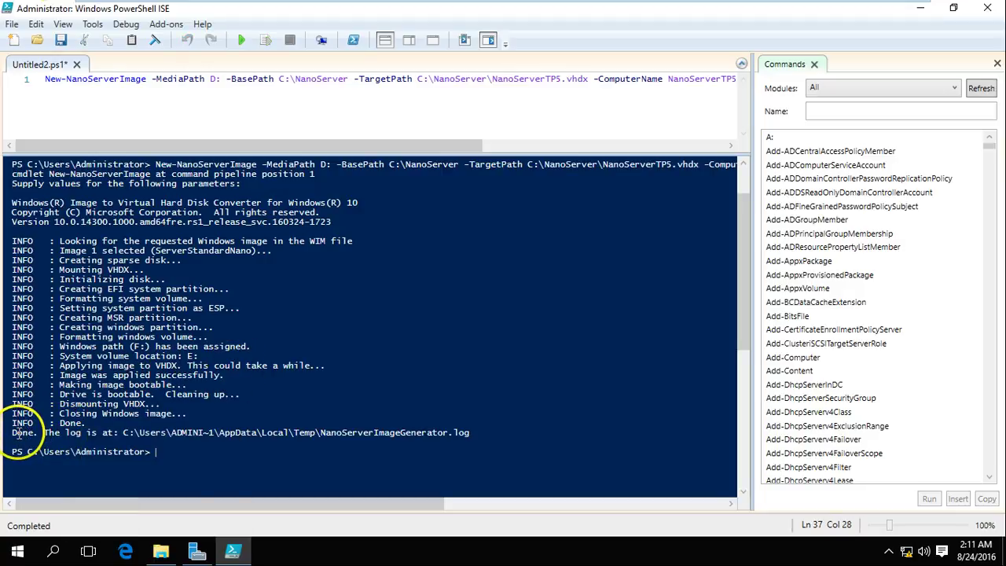
left_click_drag(17, 434, 468, 437)
left_click(471, 432)
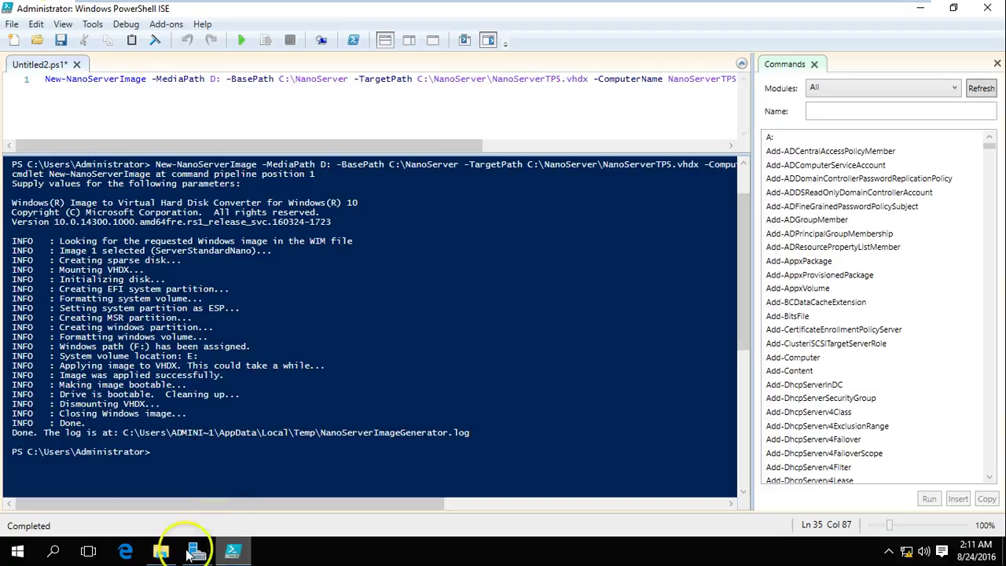
Reopen the NanoServer folder in File Explorer and select the NanoServerTP5 disk image to check it
left_click(161, 553)
left_click(162, 552)
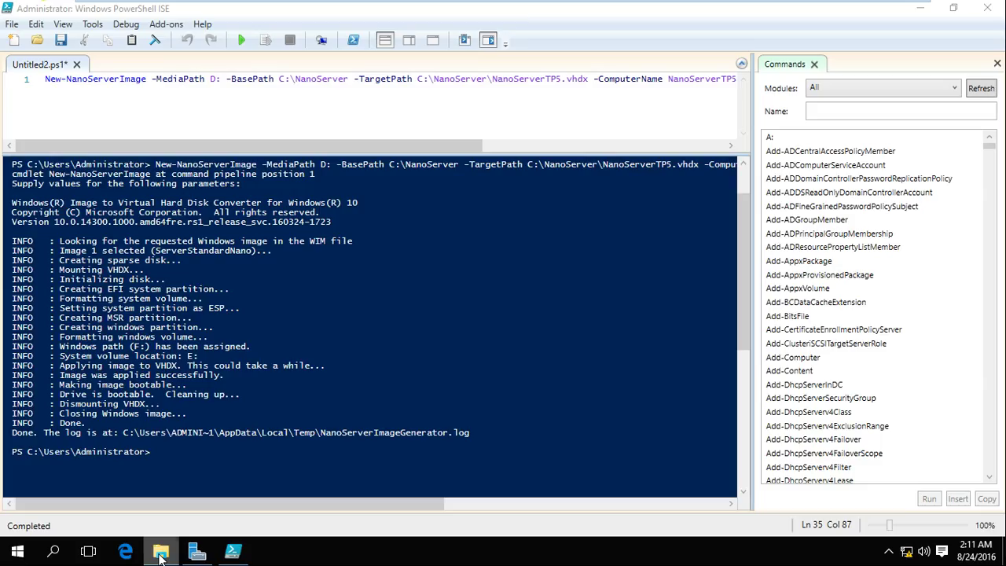
left_click(161, 553)
left_click(196, 137)
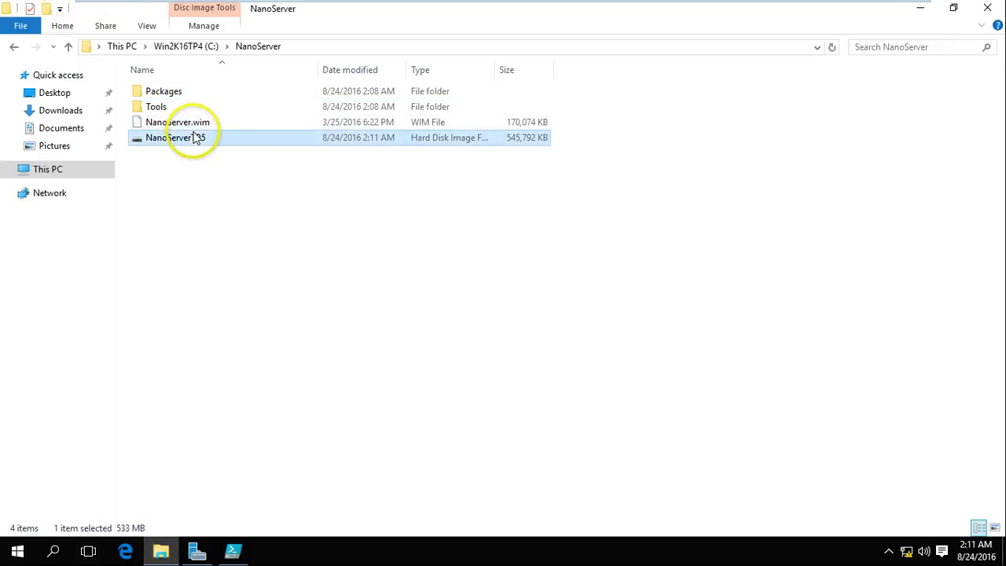
Switch to Server Manager and open Hyper-V Manager for the local server
left_click(160, 552)
left_click(233, 553)
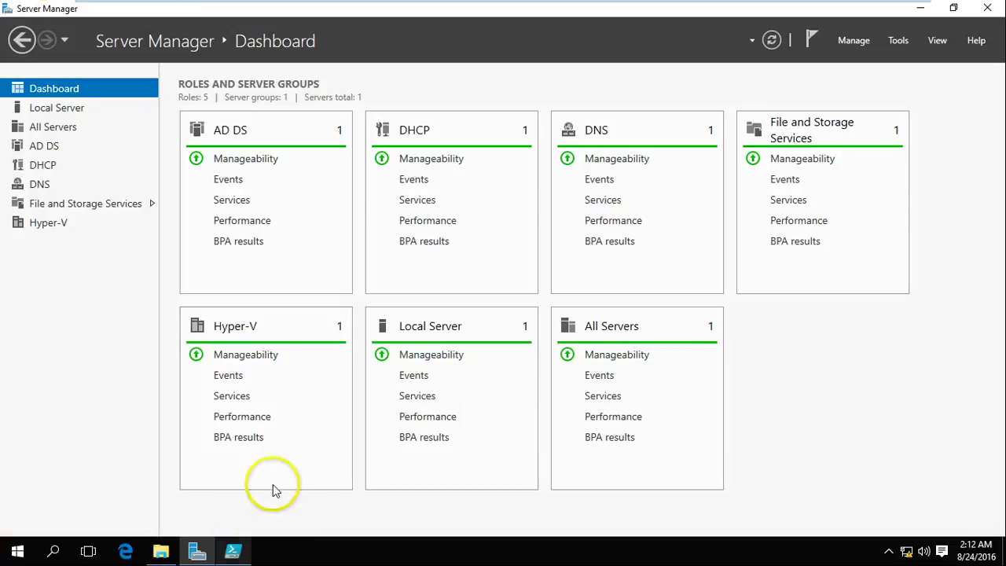
left_click(196, 550)
double_click(5, 116)
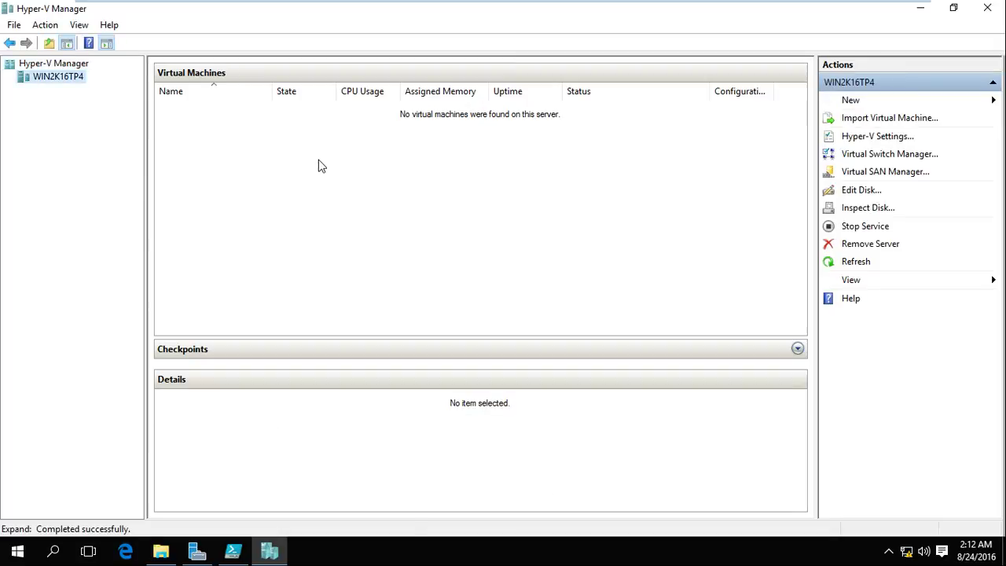
Start creating a new virtual machine on WIN2K16TP4 and name it NanoServerTP5, keeping the default storage location
right_click(81, 79)
mouse_move(114, 88)
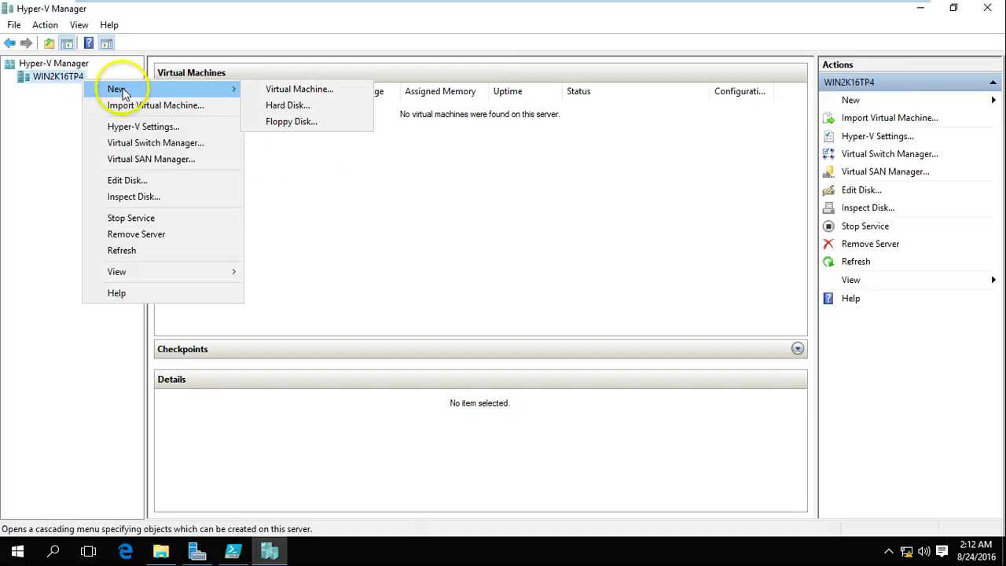
left_click(281, 90)
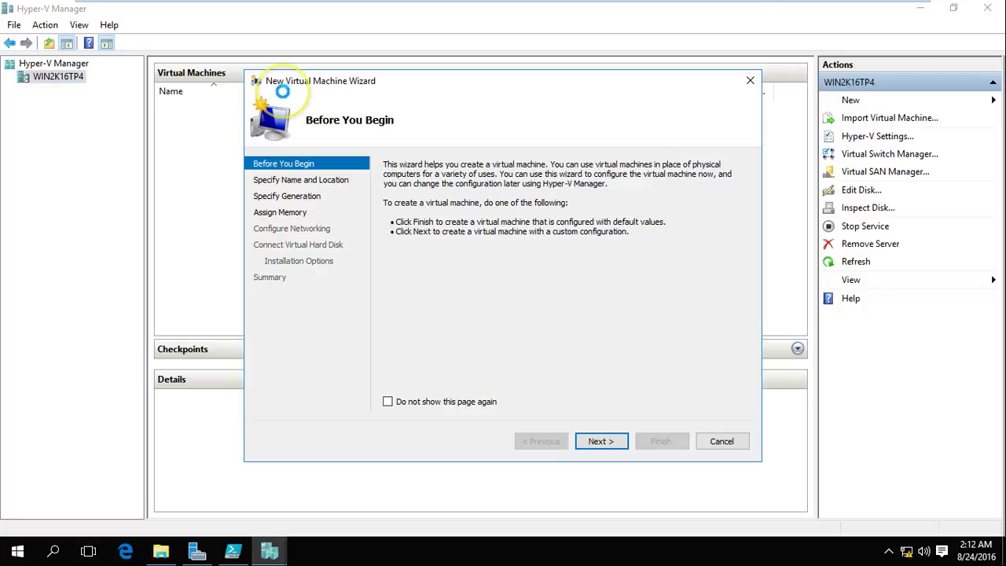
left_click(602, 442)
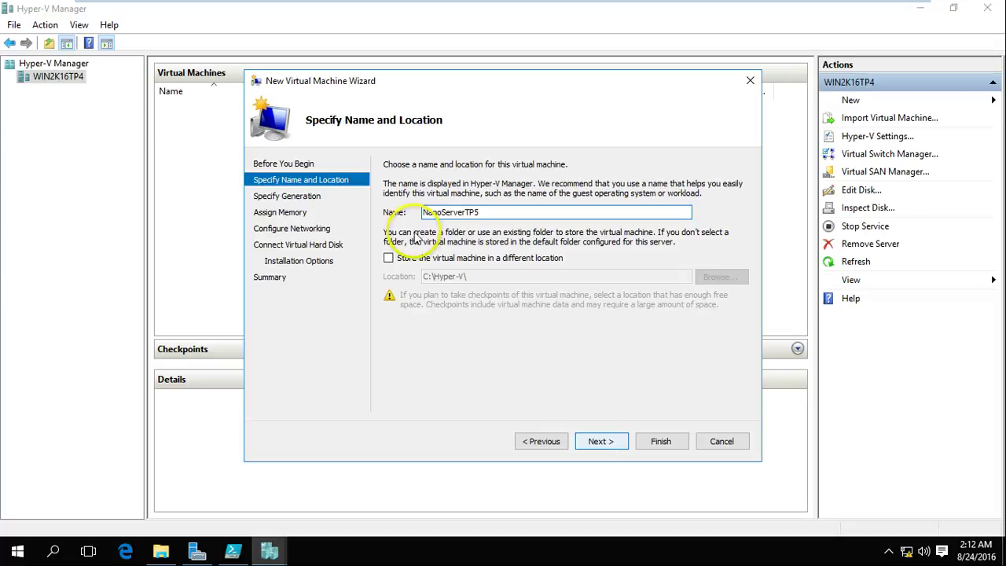
left_click(602, 441)
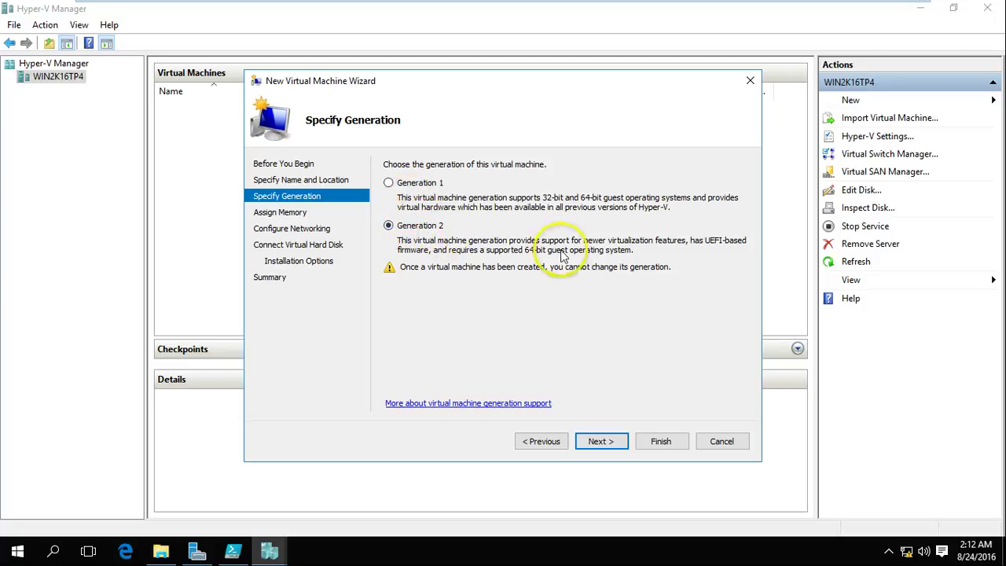
Make the new virtual machine Generation 2 and assign it 2048 MB of startup memory
left_click(605, 448)
type("2")
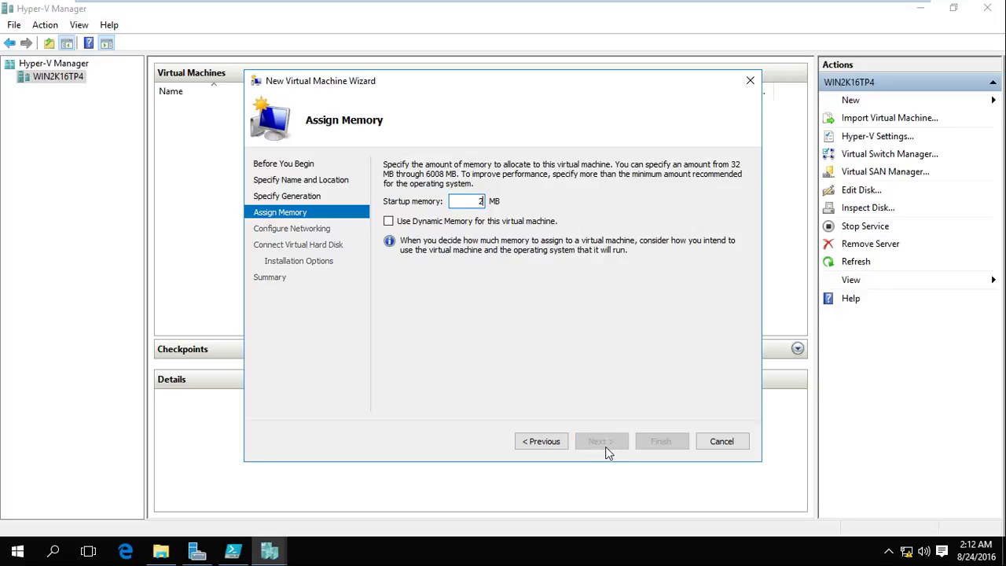
type("048")
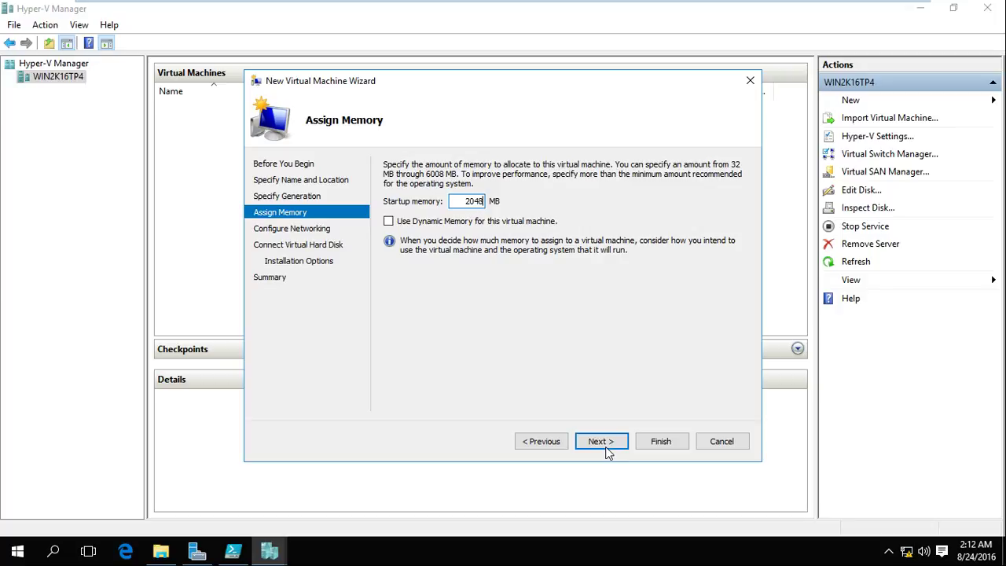
left_click(601, 441)
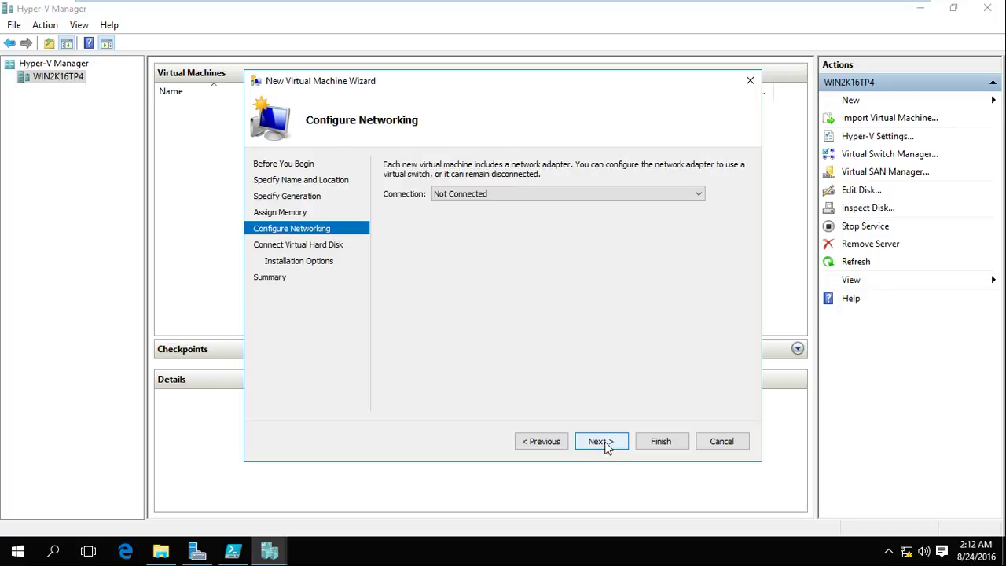
Connect the new virtual machine's network adapter to vSwitch
left_click(574, 194)
left_click(544, 219)
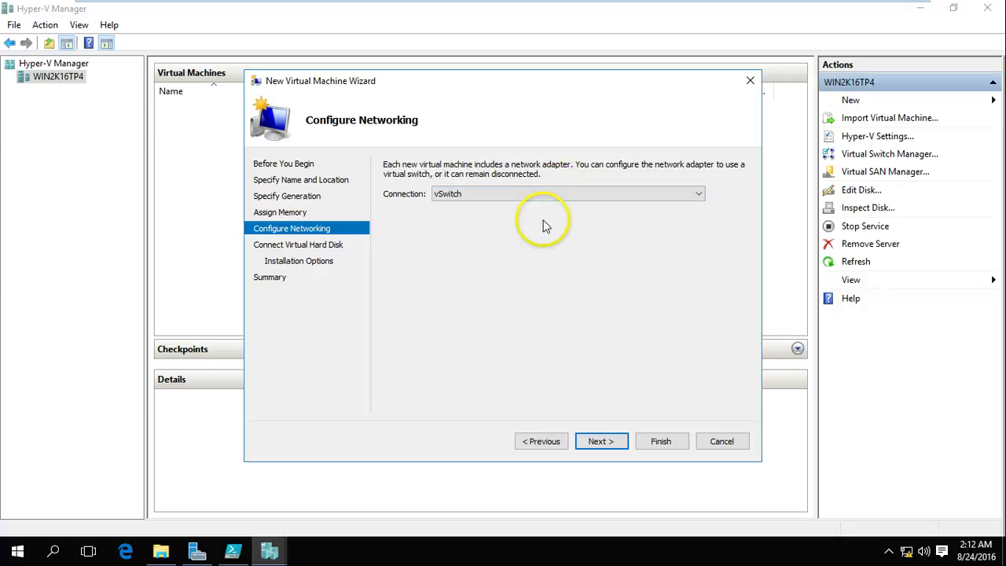
left_click(601, 441)
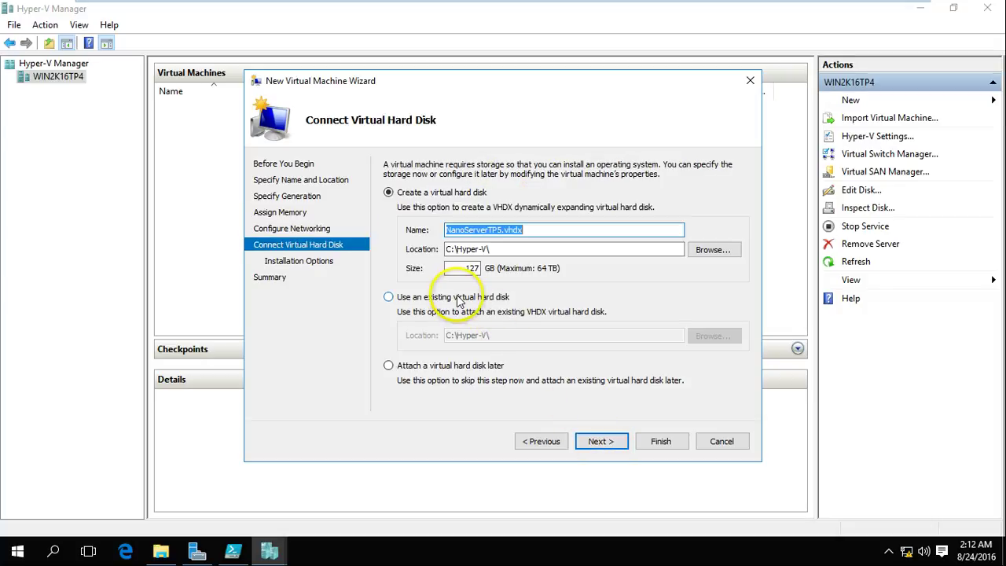
Use the existing virtual hard disk C:\NanoServer\NanoServerTP5.vhdx for the virtual machine and finish creating it
left_click(388, 298)
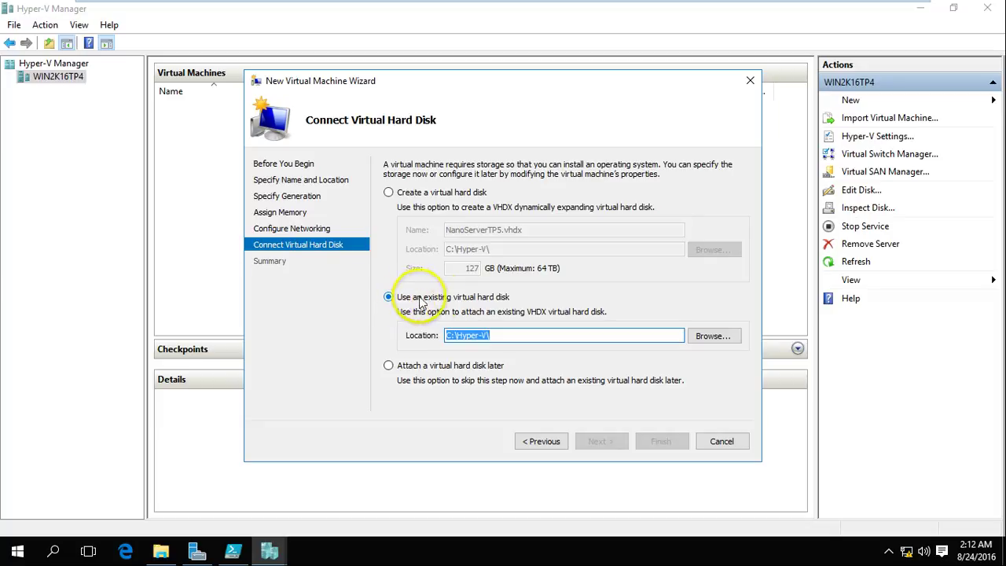
left_click(711, 339)
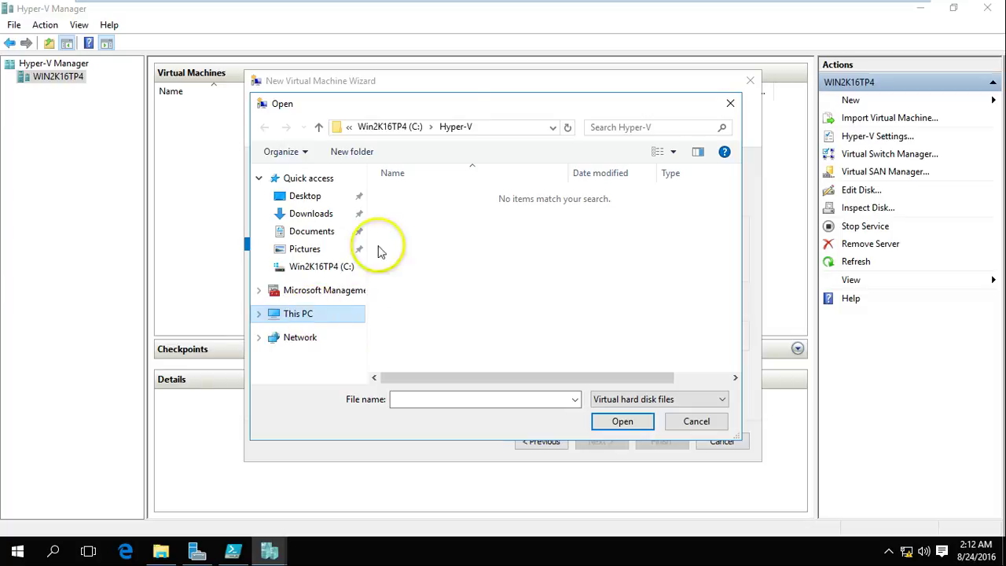
double_click(483, 101)
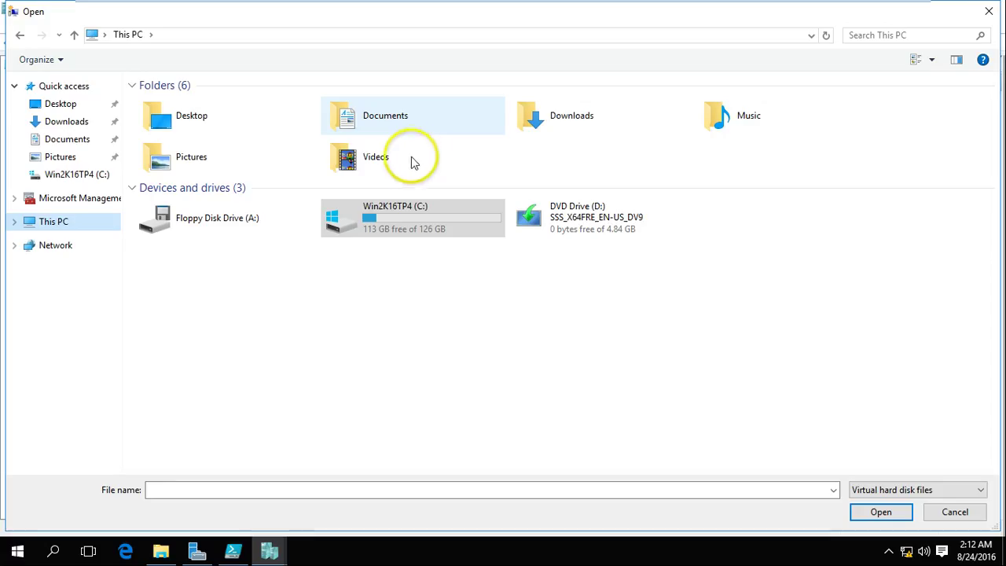
double_click(415, 223)
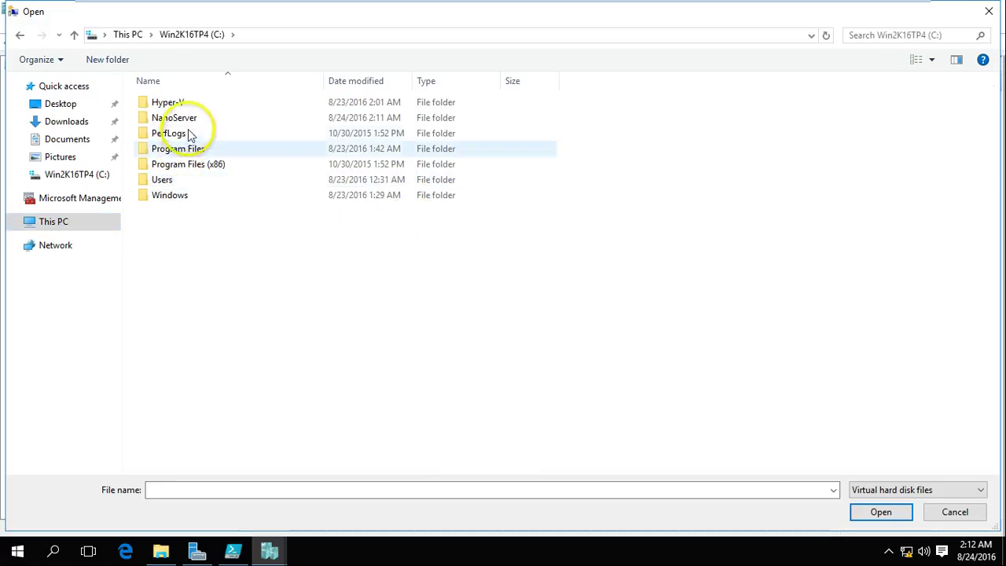
double_click(185, 118)
left_click(198, 135)
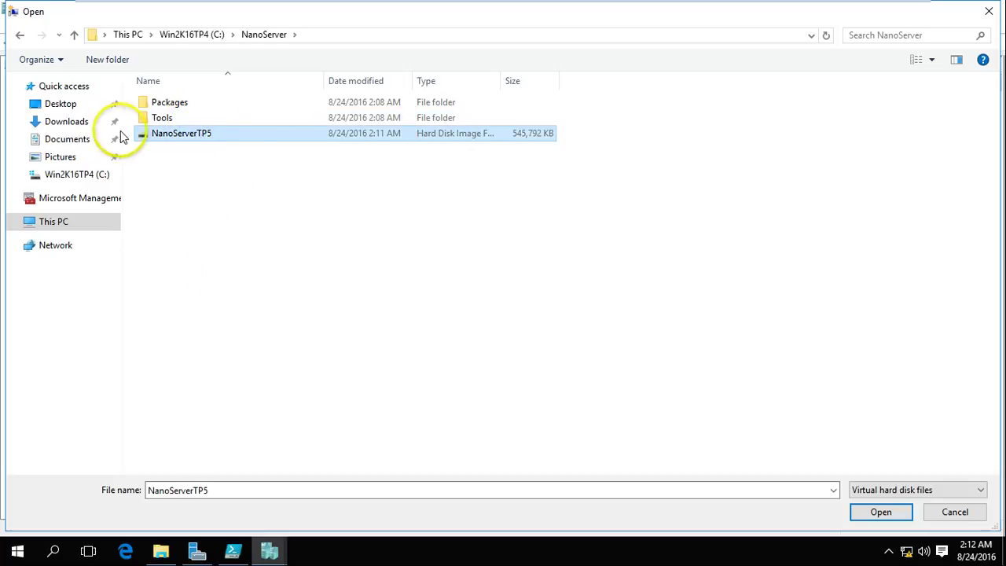
left_click(881, 512)
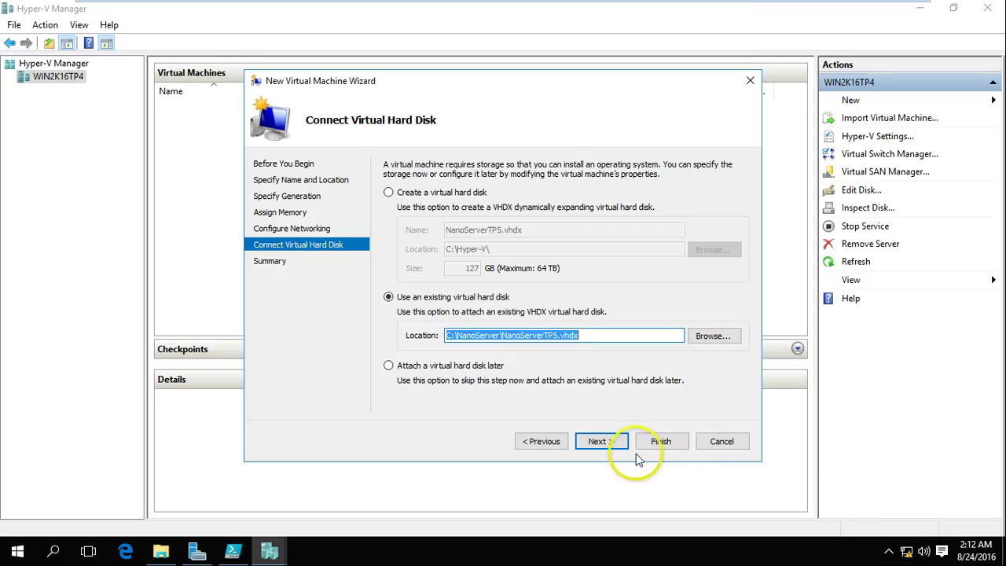
left_click(602, 441)
left_click(664, 441)
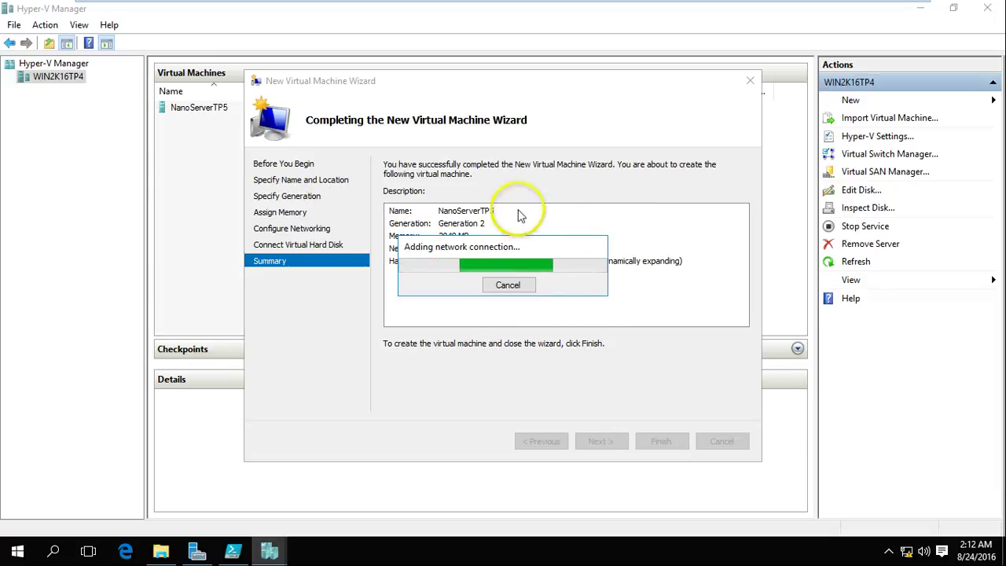
Set the NanoServerTP5 virtual machine's number of virtual processors to 4 and save its settings
right_click(224, 108)
left_click(259, 137)
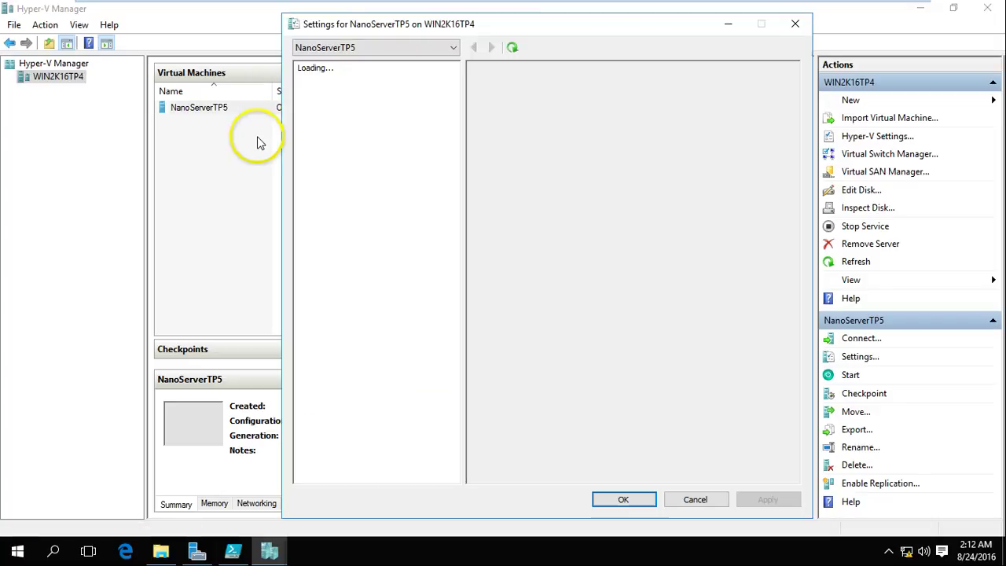
left_click(350, 172)
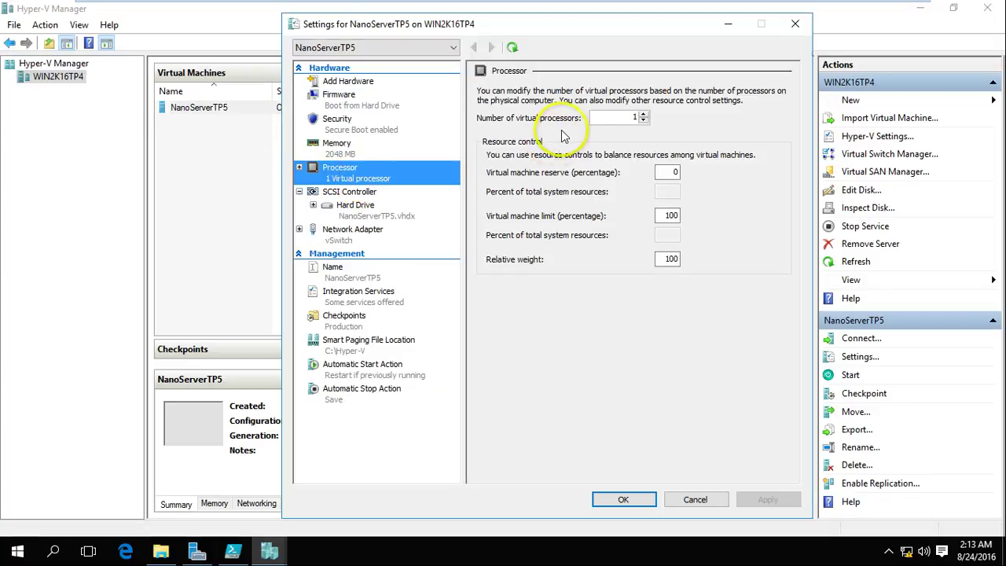
left_click(643, 114)
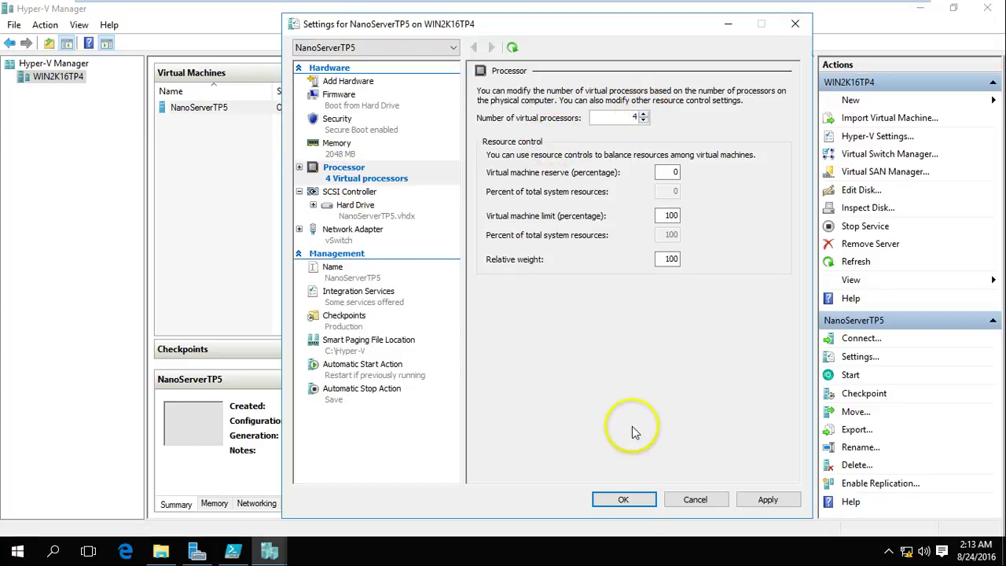
left_click(624, 500)
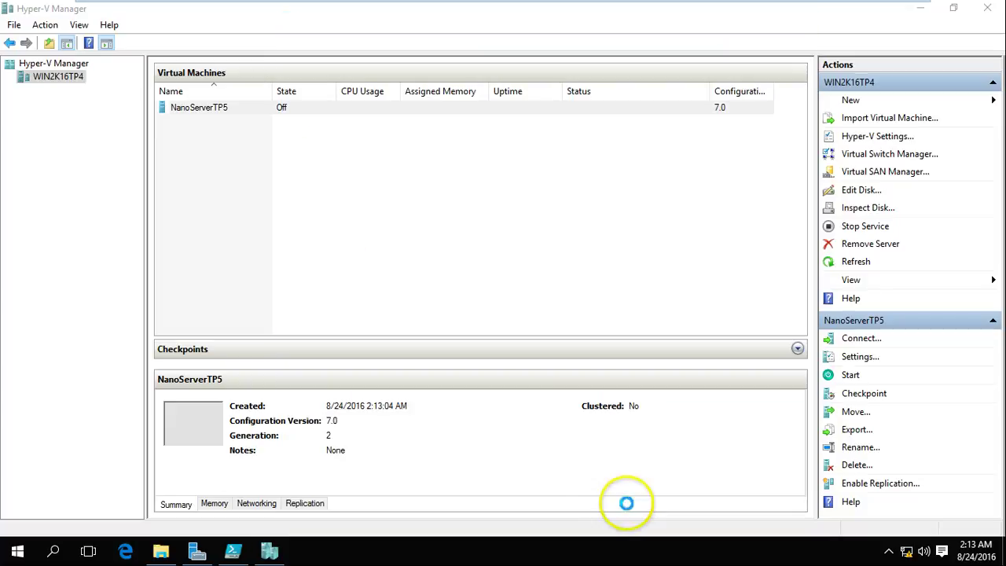
Connect to the NanoServerTP5 virtual machine, start it and arrange its console window to watch it boot
right_click(245, 107)
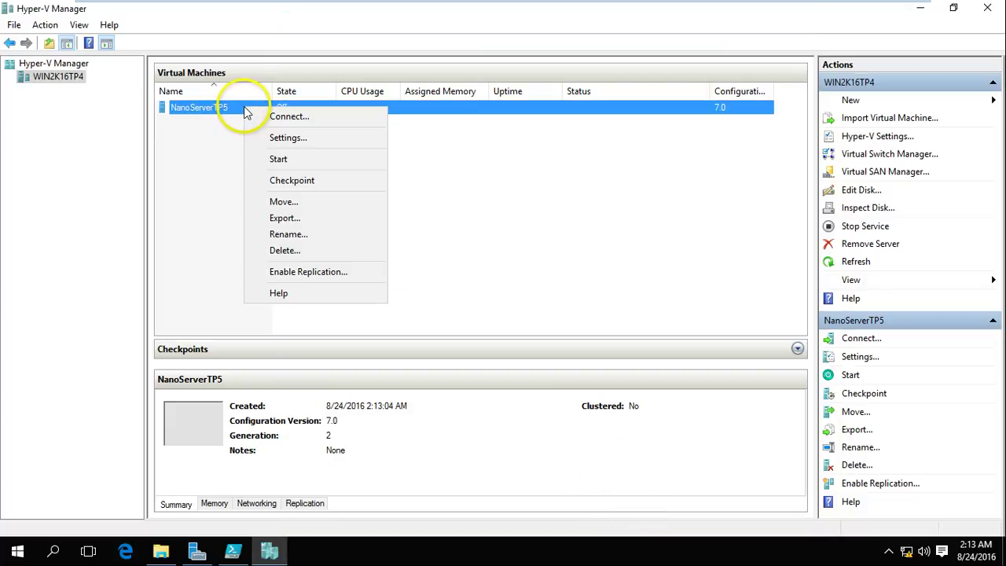
left_click(288, 117)
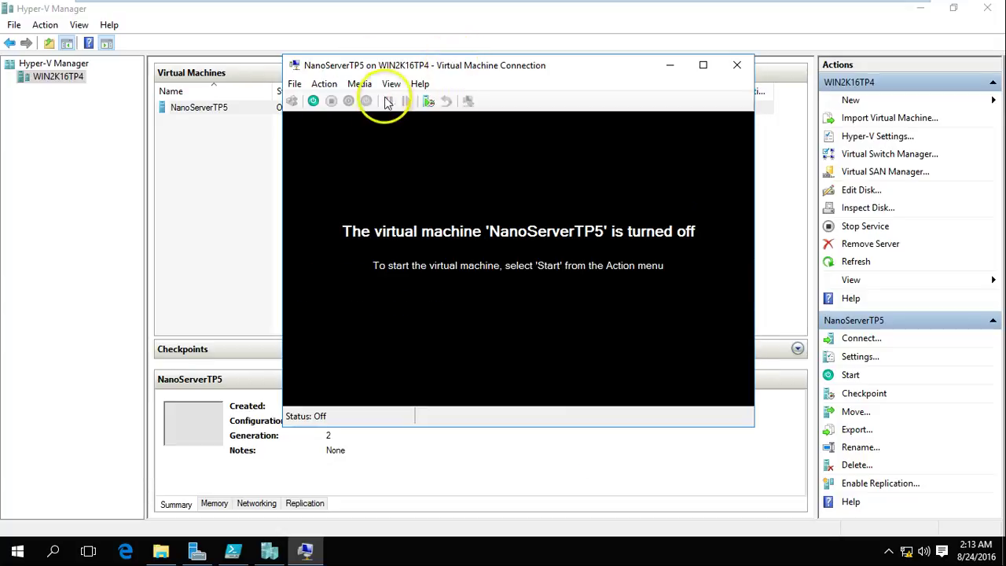
left_click(314, 102)
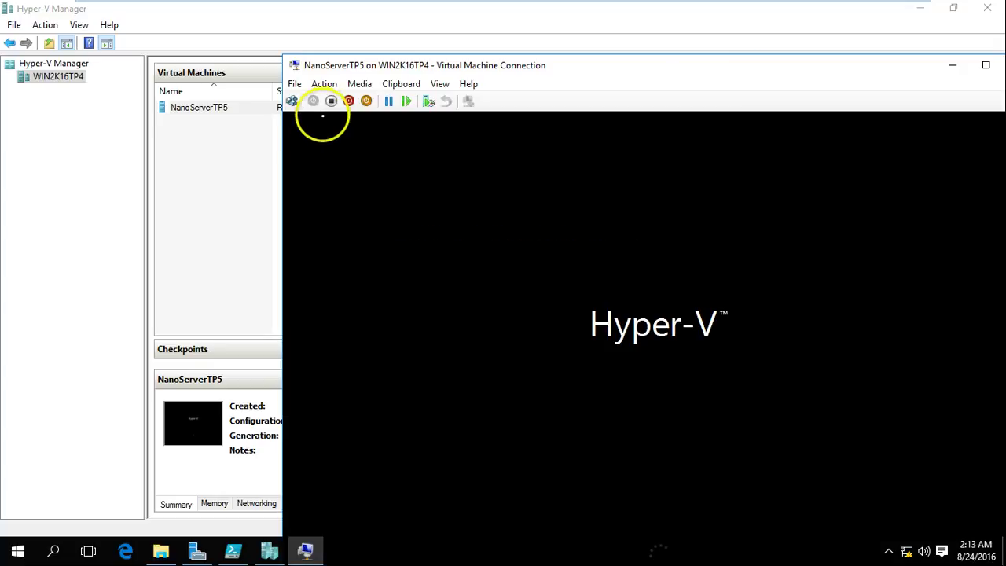
left_click_drag(417, 66, 312, 16)
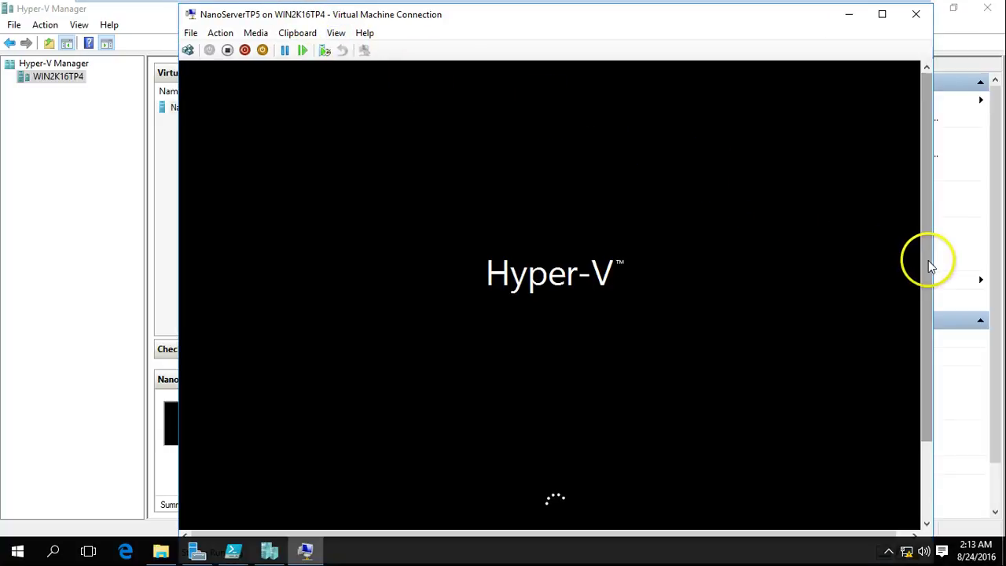
left_click_drag(930, 262, 929, 363)
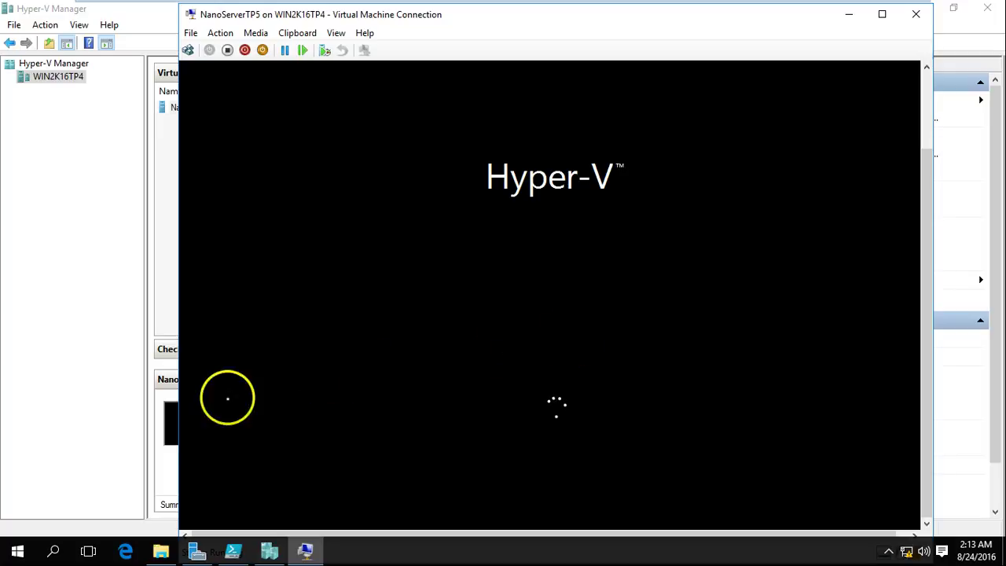
Switch to PowerShell ISE and create a new blank script alongside the existing New-NanoServerImage script
left_click(233, 552)
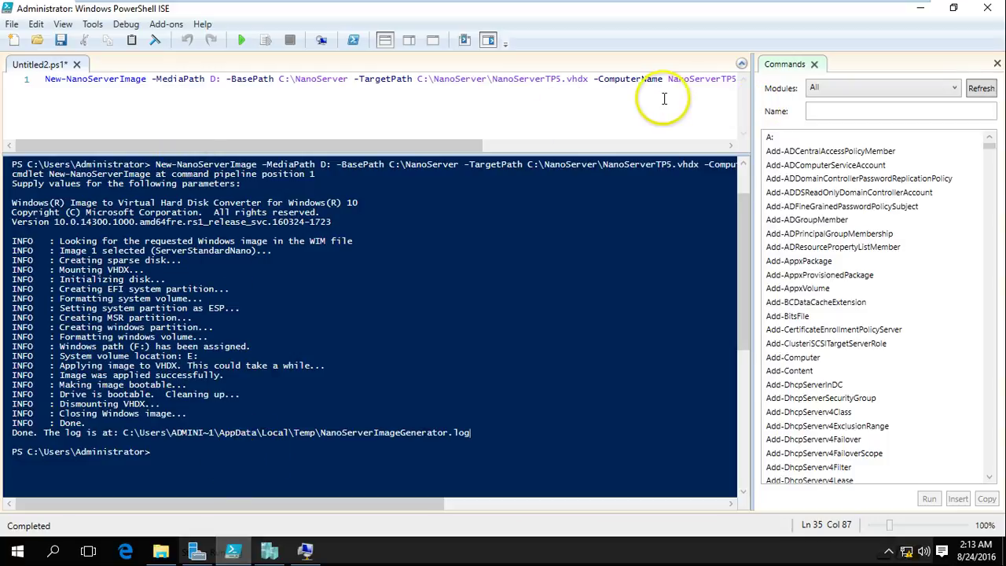
key("Return")
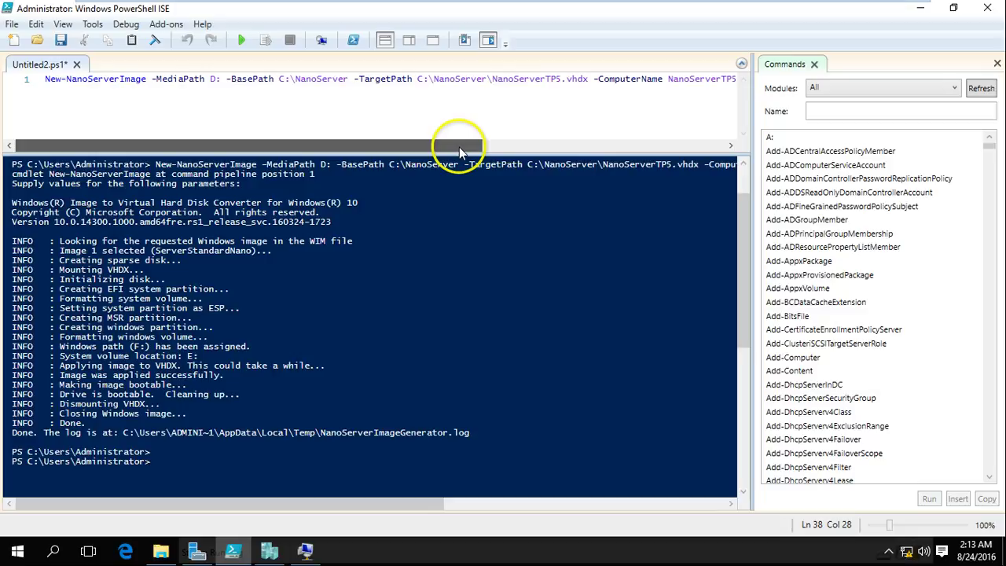
left_click_drag(461, 152, 382, 135)
left_click(355, 110)
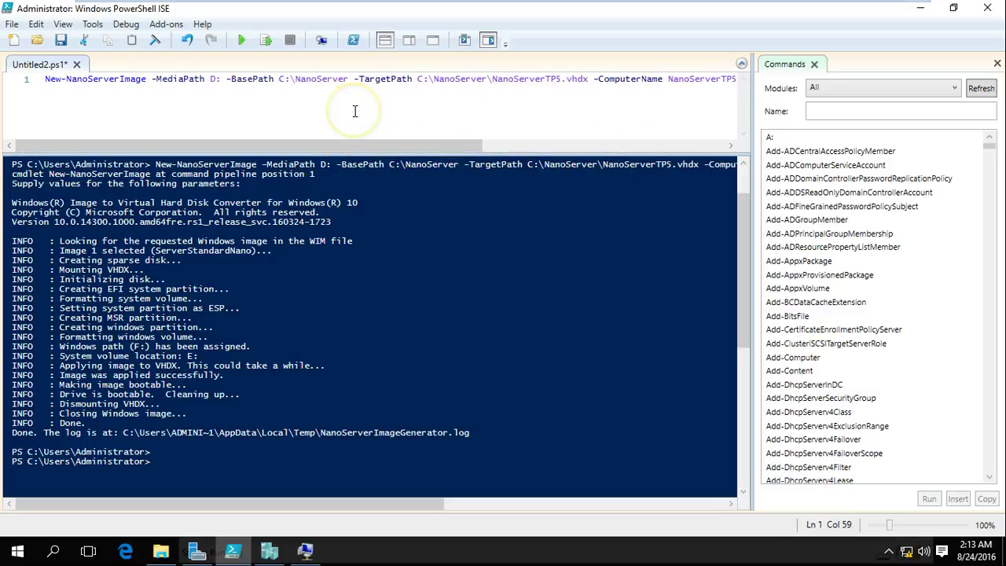
left_click(13, 40)
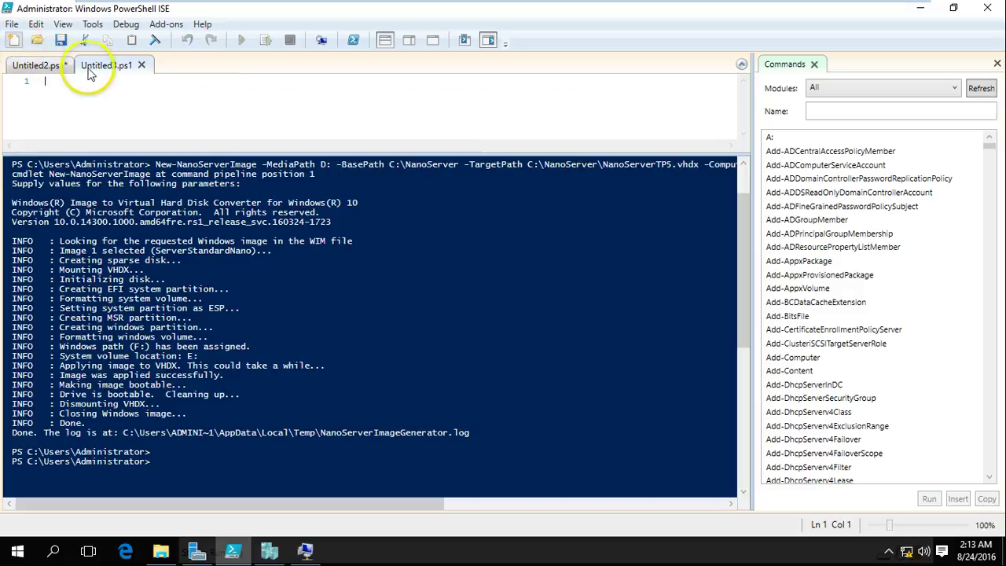
left_click(47, 65)
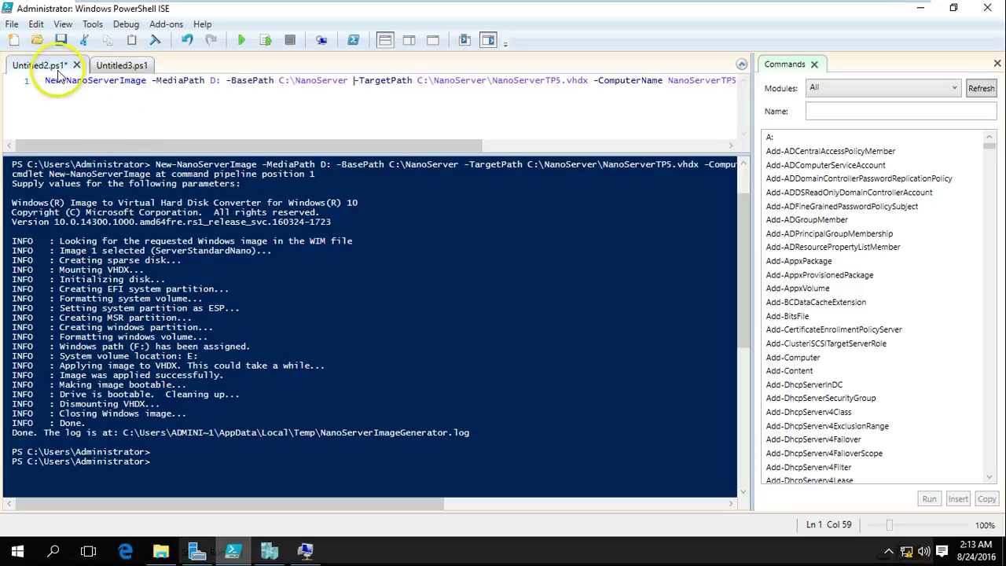
left_click(114, 65)
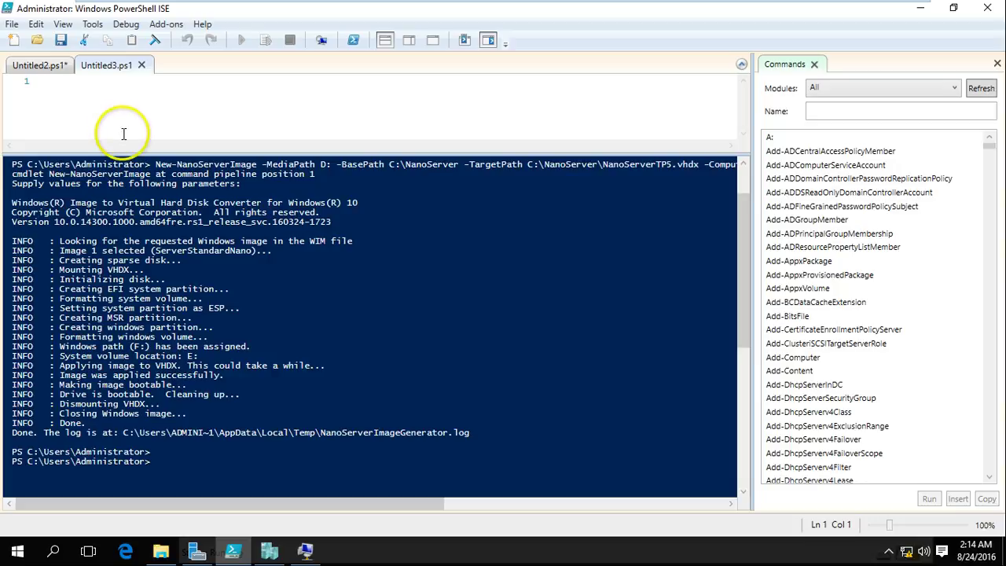
Return to the NanoServerTP5 console and log in as administrator with the account password
left_click(234, 553)
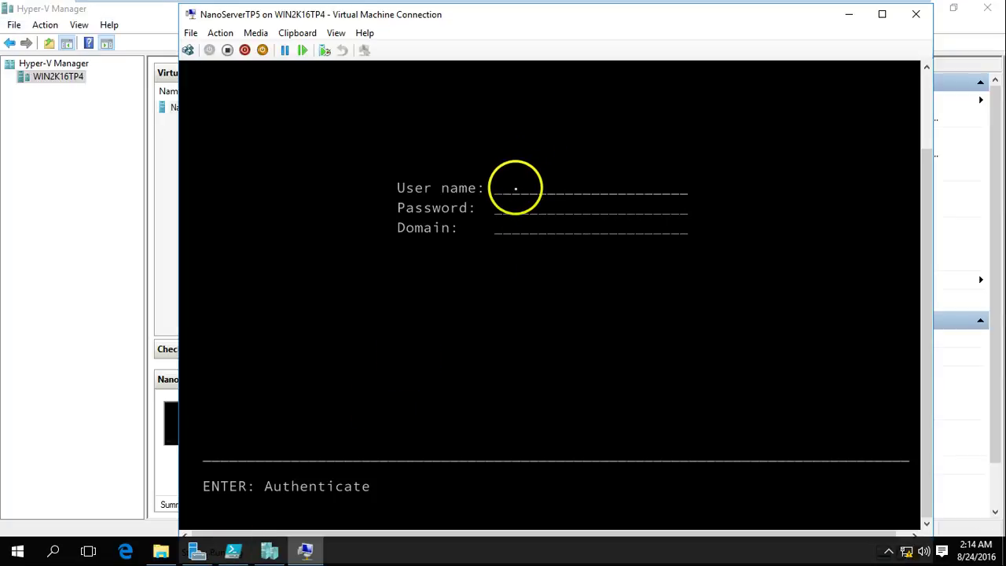
type("ad")
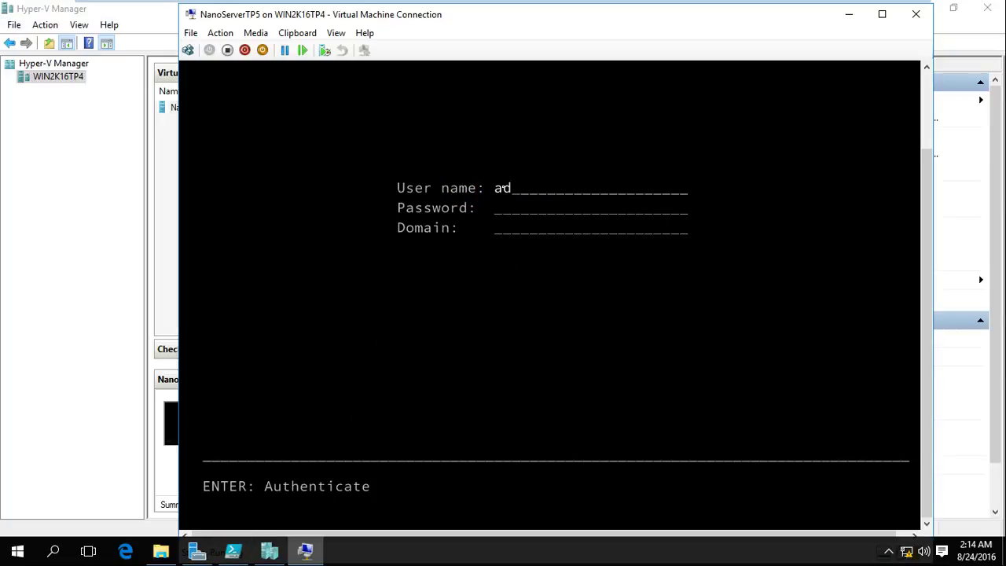
type("m")
key("BackSpace")
key("BackSpace")
key("BackSpace")
type("administrator")
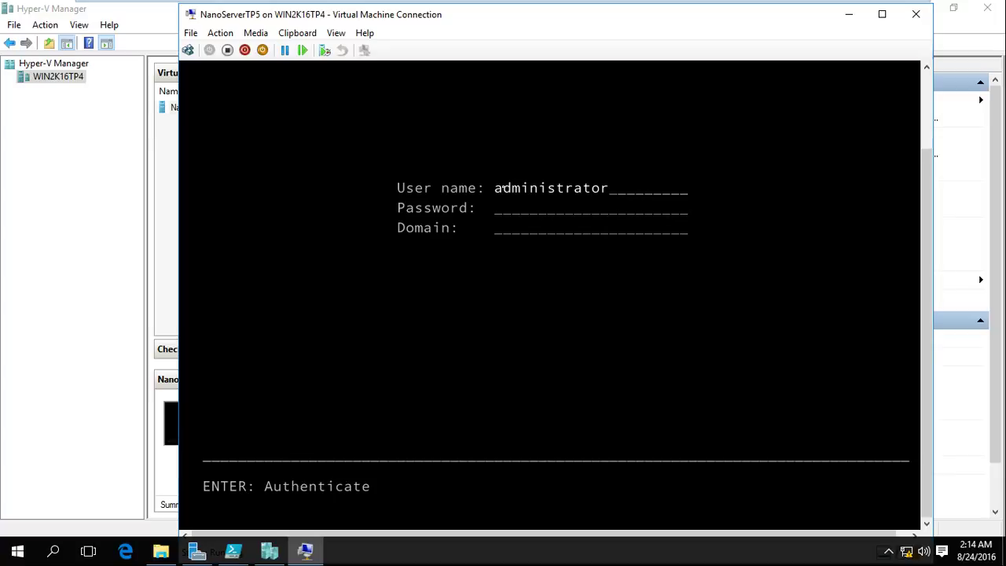
type("********")
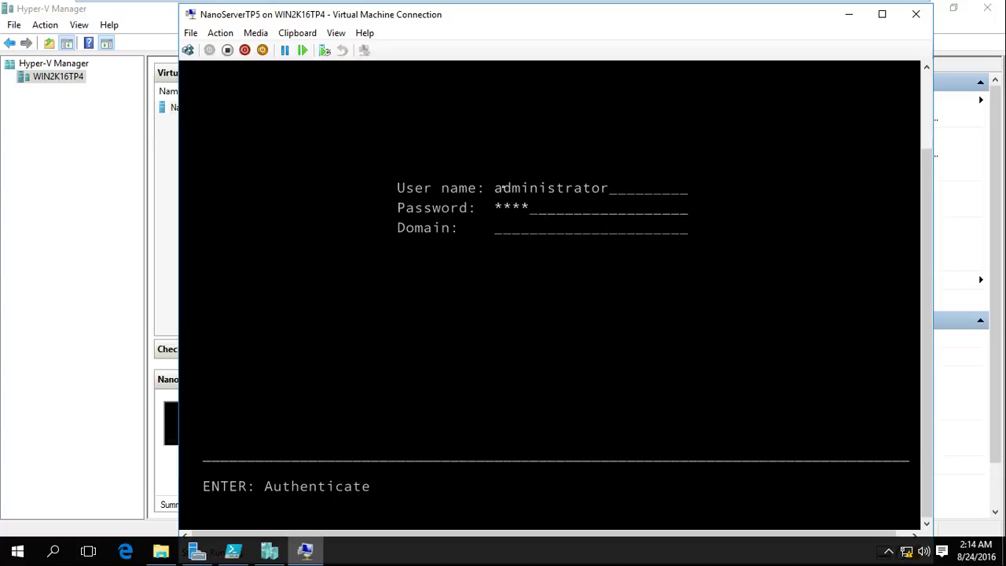
key("Return")
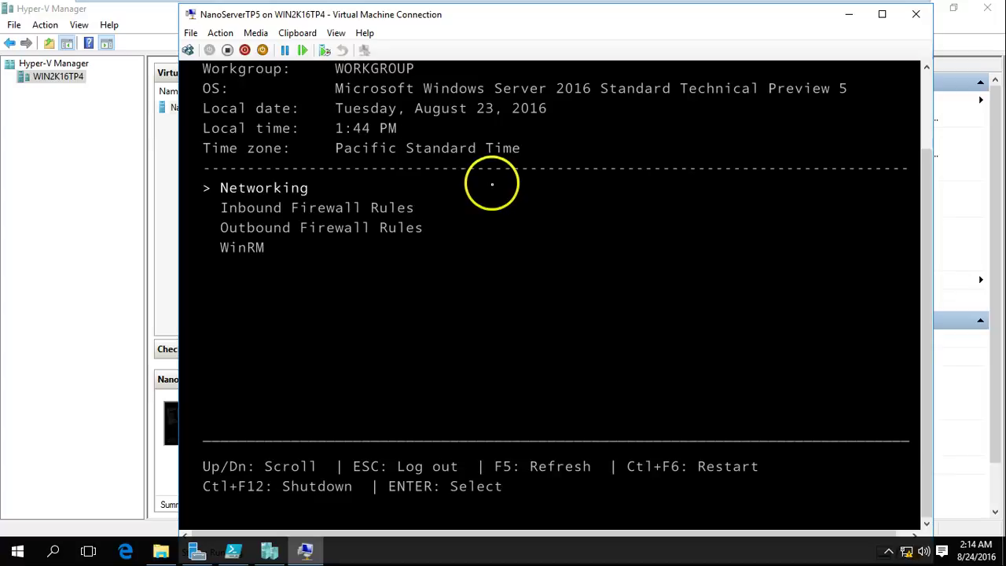
Review the Recovery Console overview and the Ethernet adapter's network settings, including its IPv4 address, and log out of the console
left_click_drag(929, 206, 929, 130)
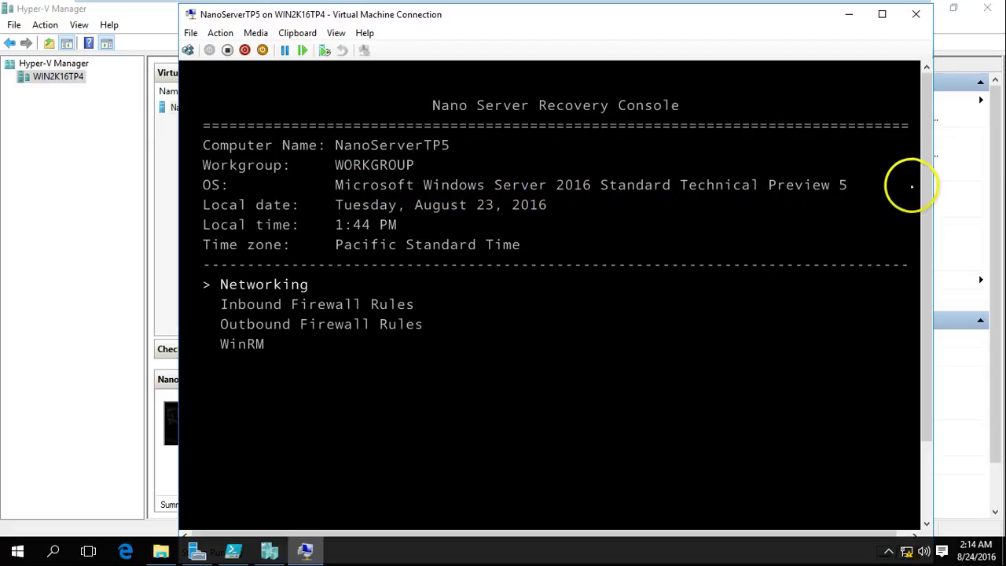
left_click_drag(927, 200, 928, 263)
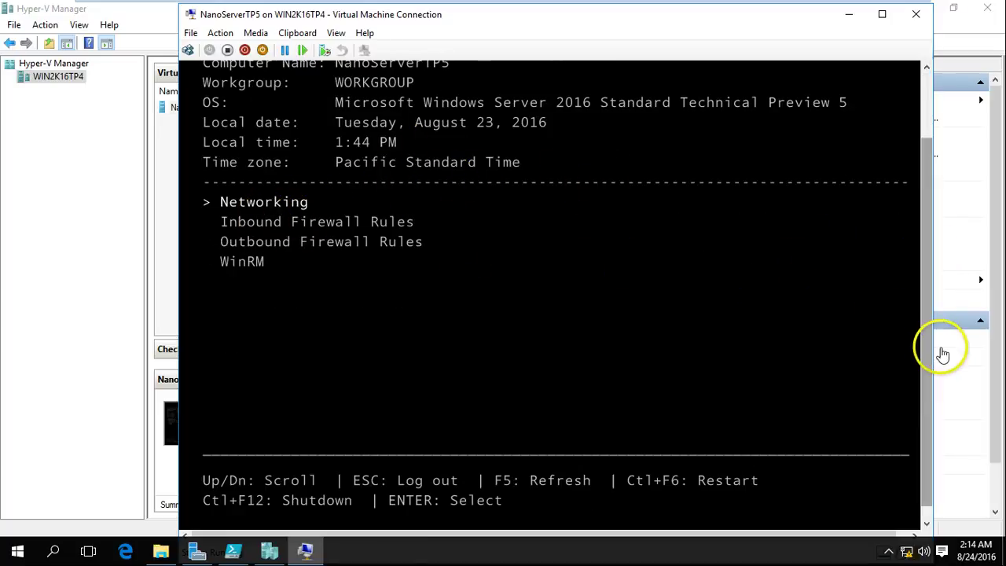
left_click_drag(926, 363, 920, 386)
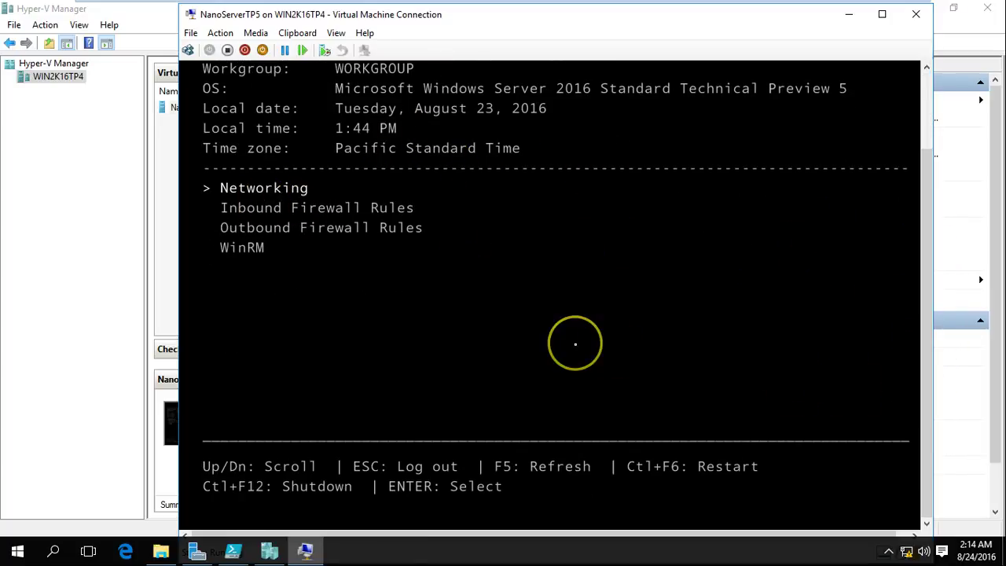
key("Return")
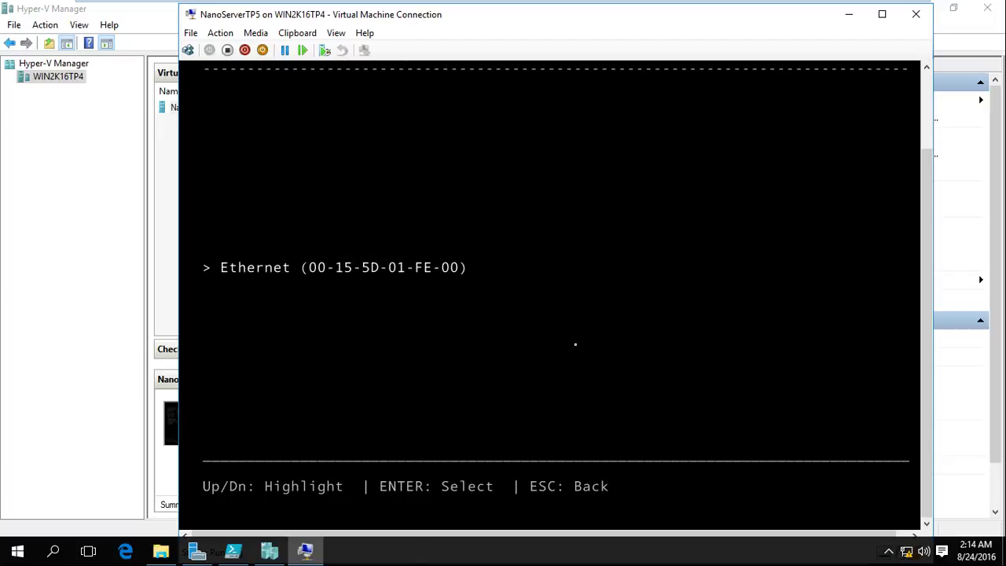
key("Return")
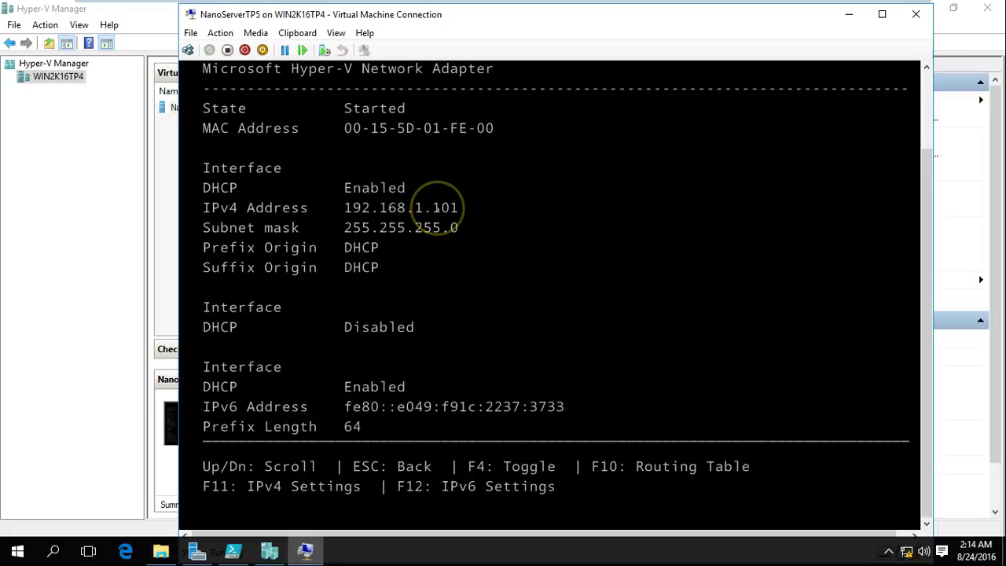
key("Escape")
key("Escape")
key("Escape")
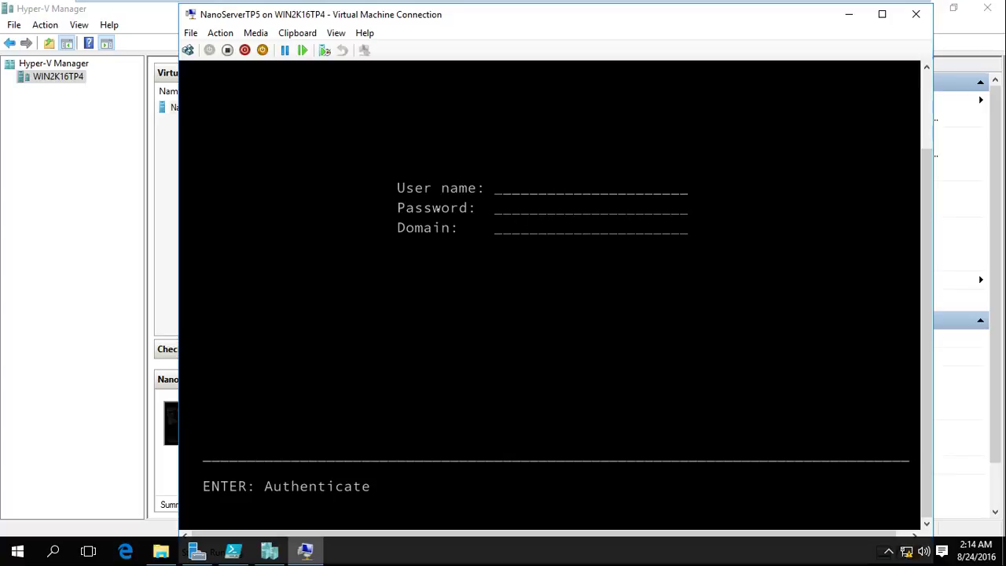
Switch to PowerShell ISE and clear the console output with cls
left_click(236, 551)
left_click(218, 453)
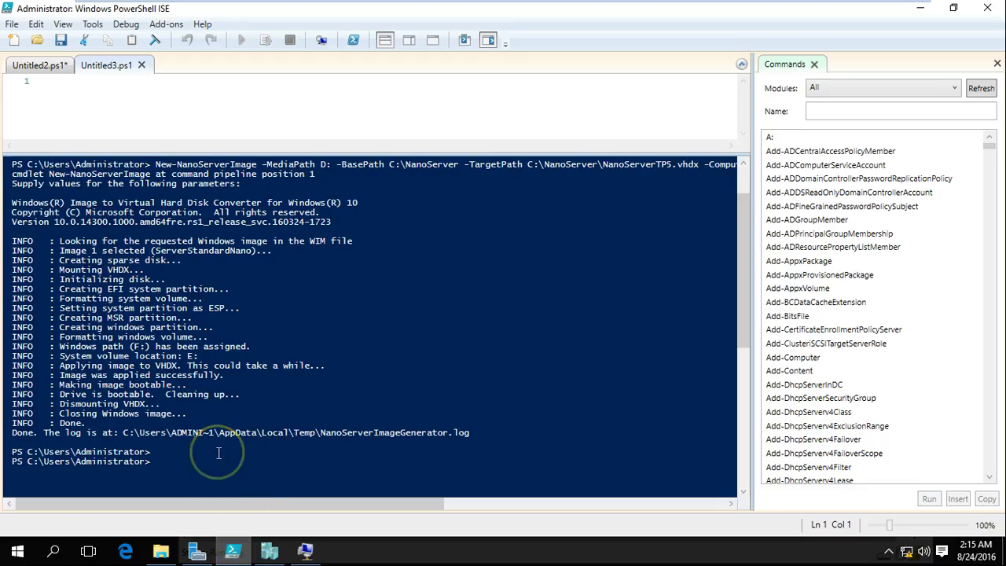
type("cls")
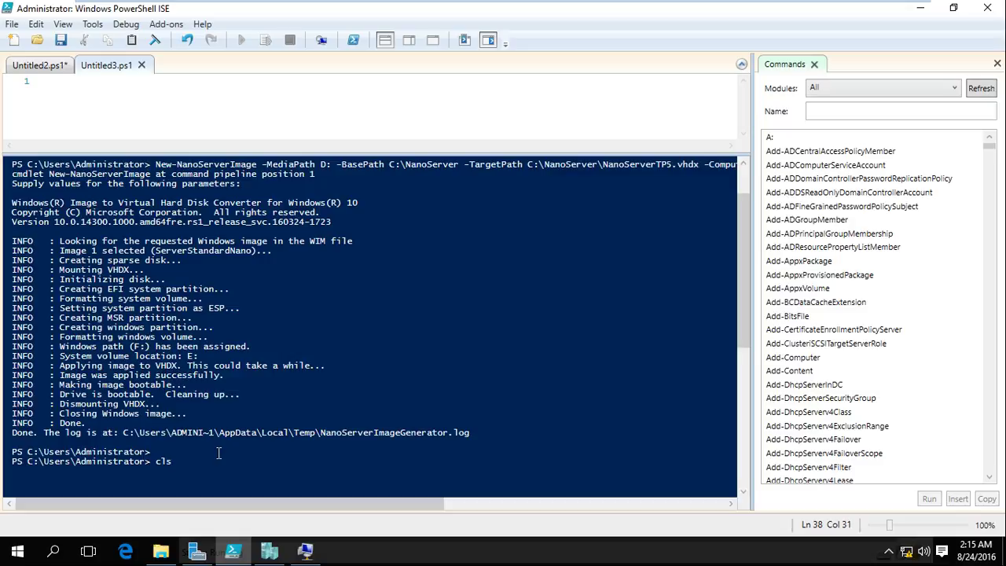
key("Return")
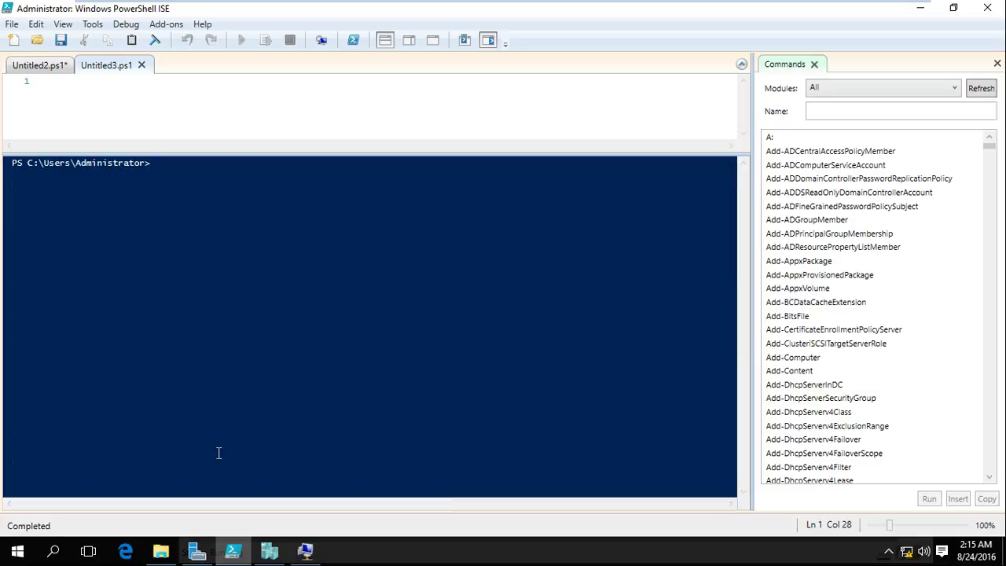
mouse_move(796, 9)
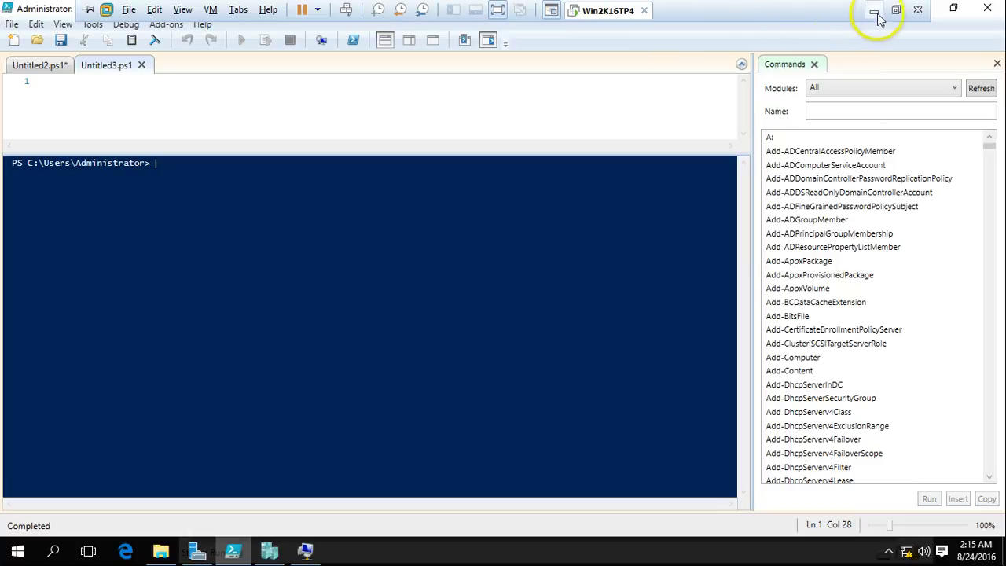
left_click(497, 10)
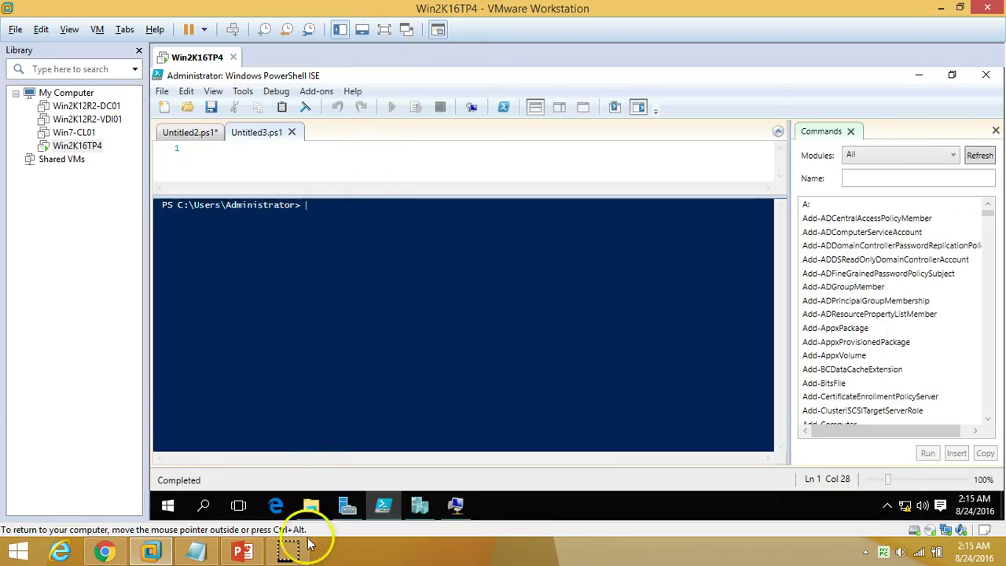
left_click(385, 29)
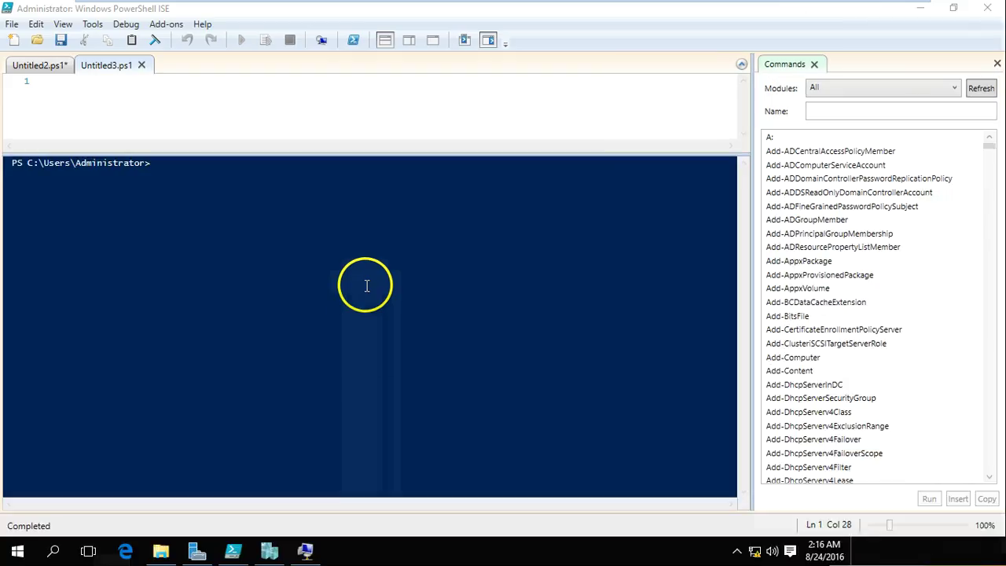
left_click(323, 239)
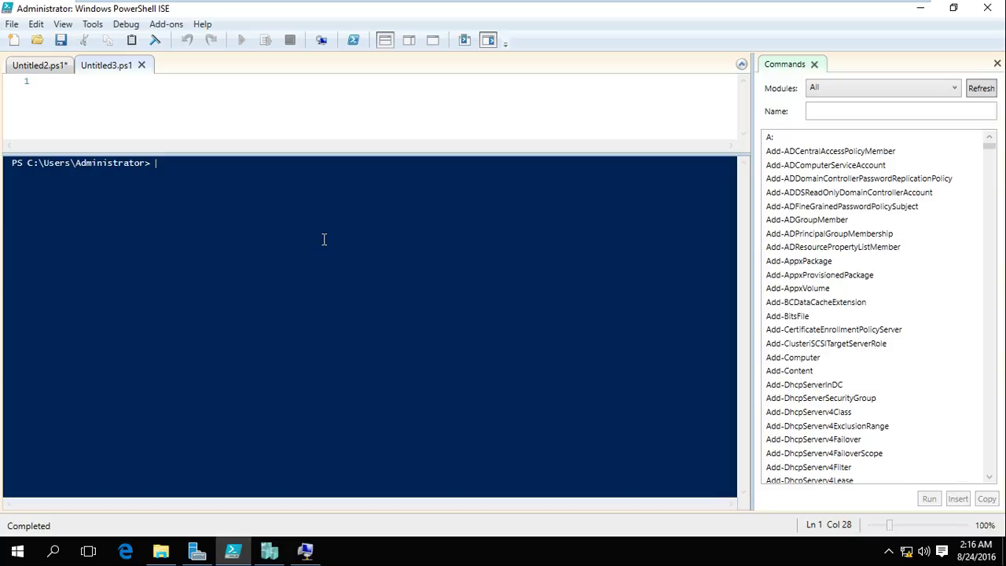
Define the variable $ip = "192.168.1.101" on the first line of the blank script
left_click(162, 95)
type("$ip")
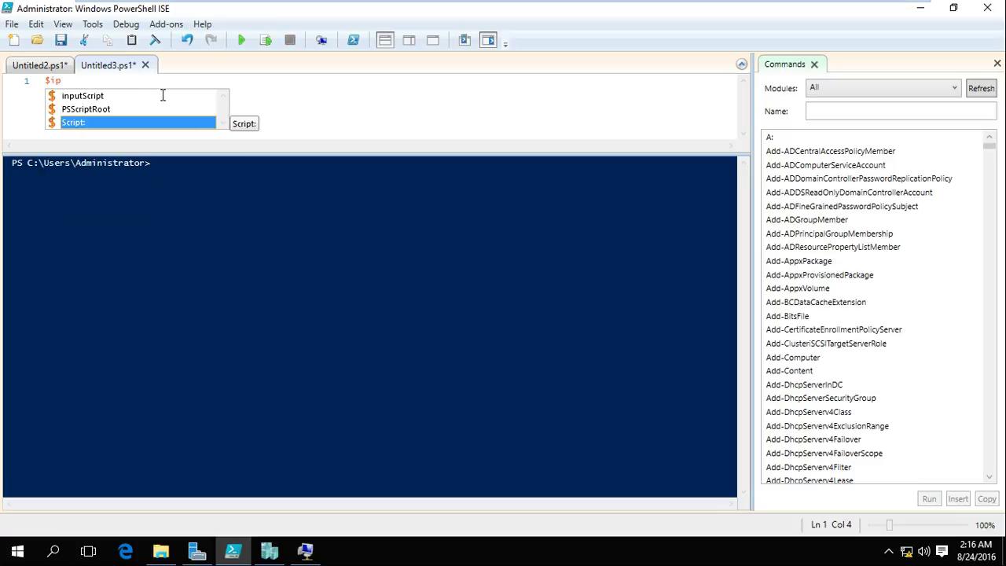
type(" =")
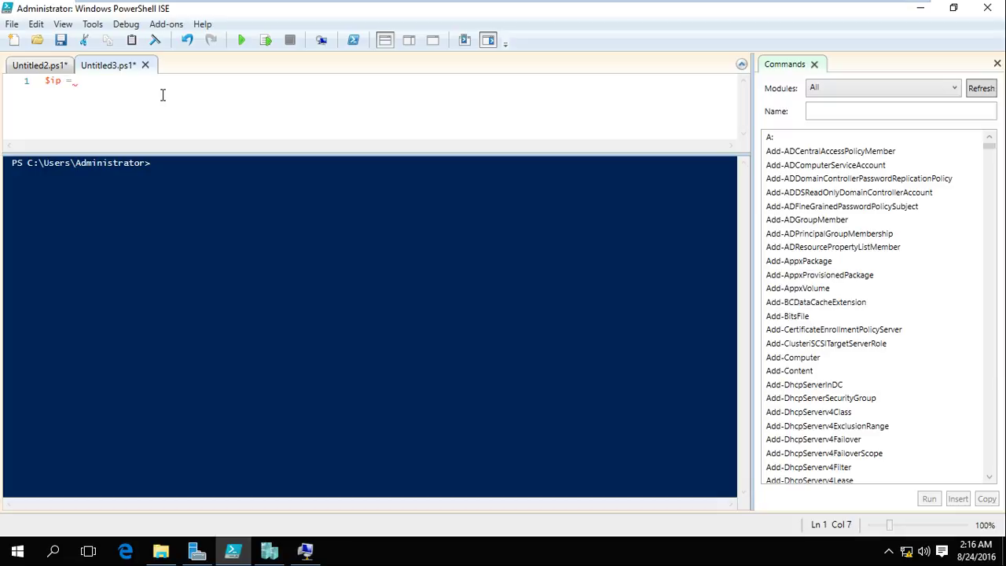
type(" \"192.168.1.101\"")
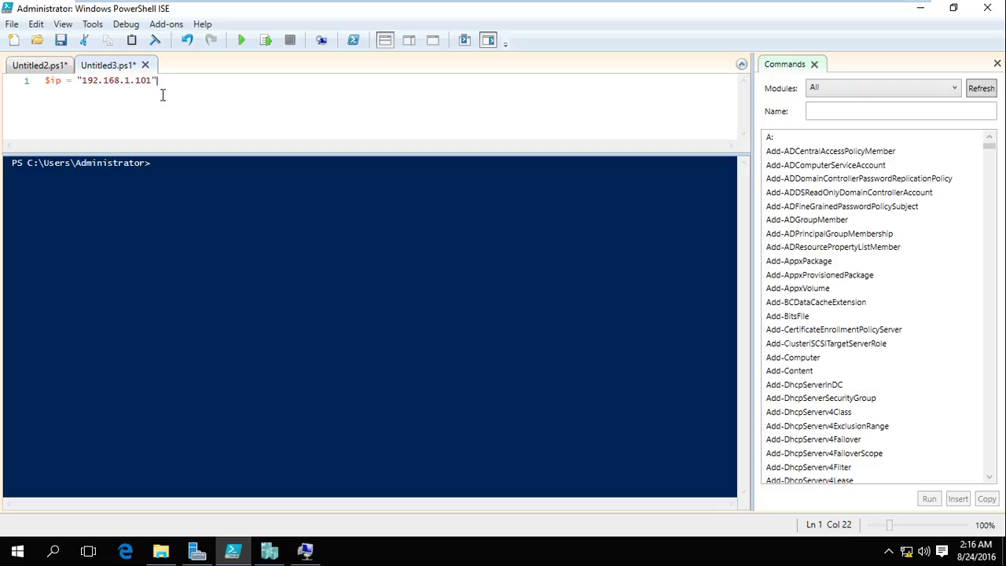
key("Return")
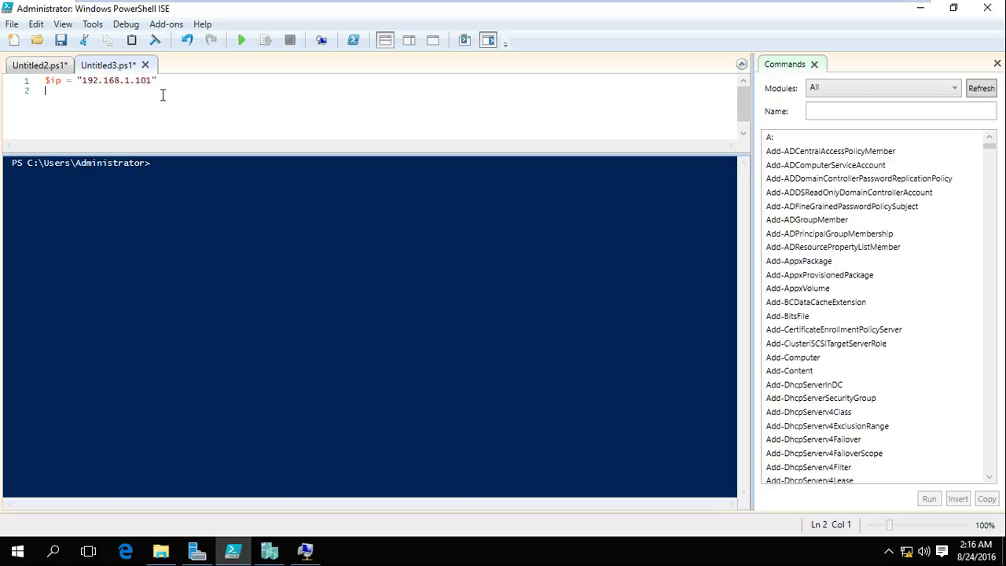
On the script's second line, assign $s a new-pssession command with -ComputerName $ip
type("$s")
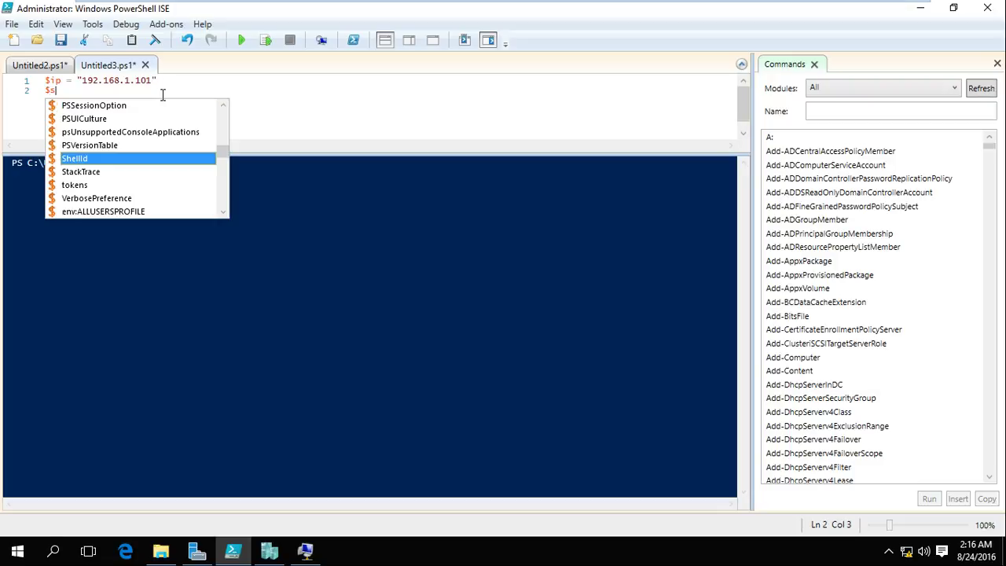
type(" = ")
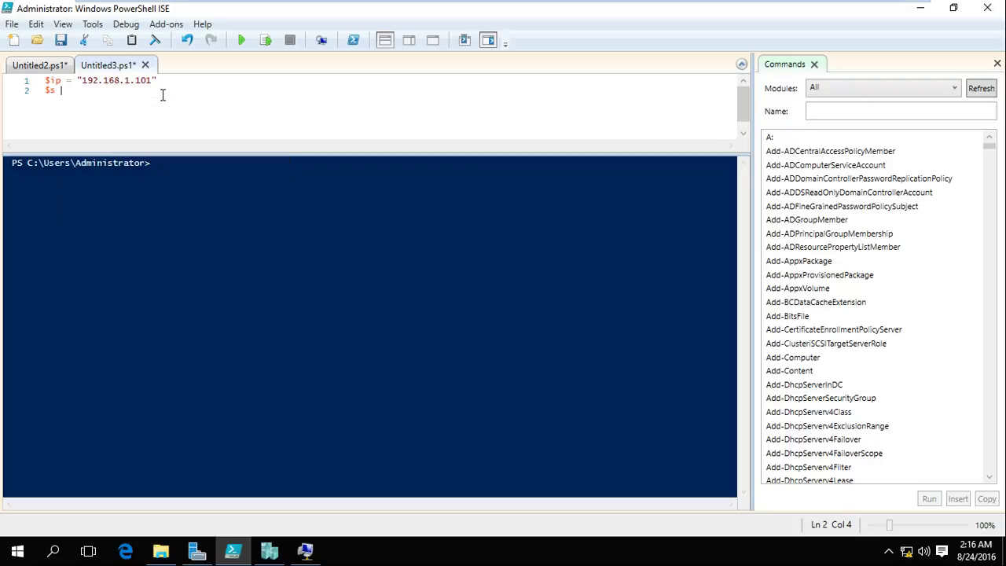
type("new-pss")
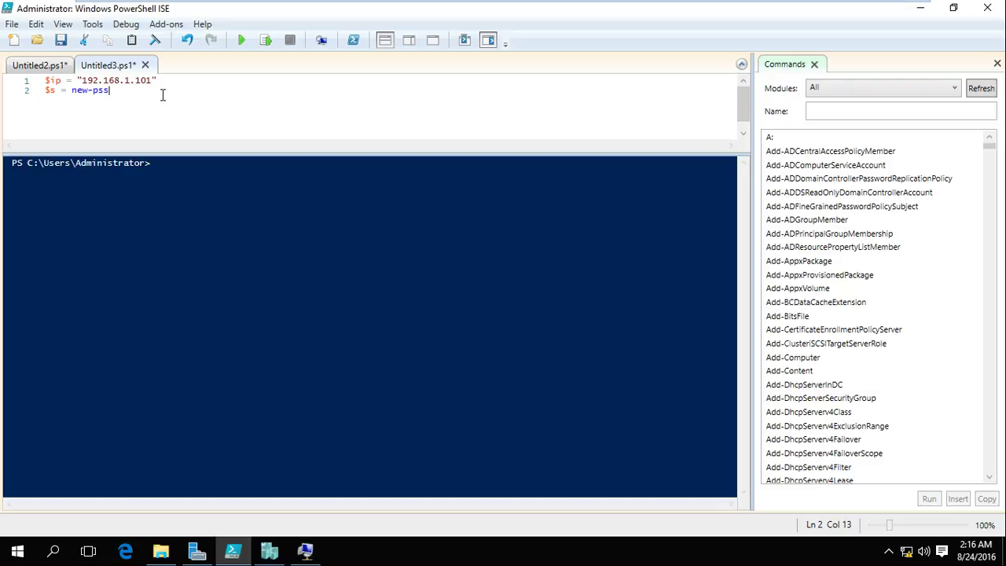
type("ession -com")
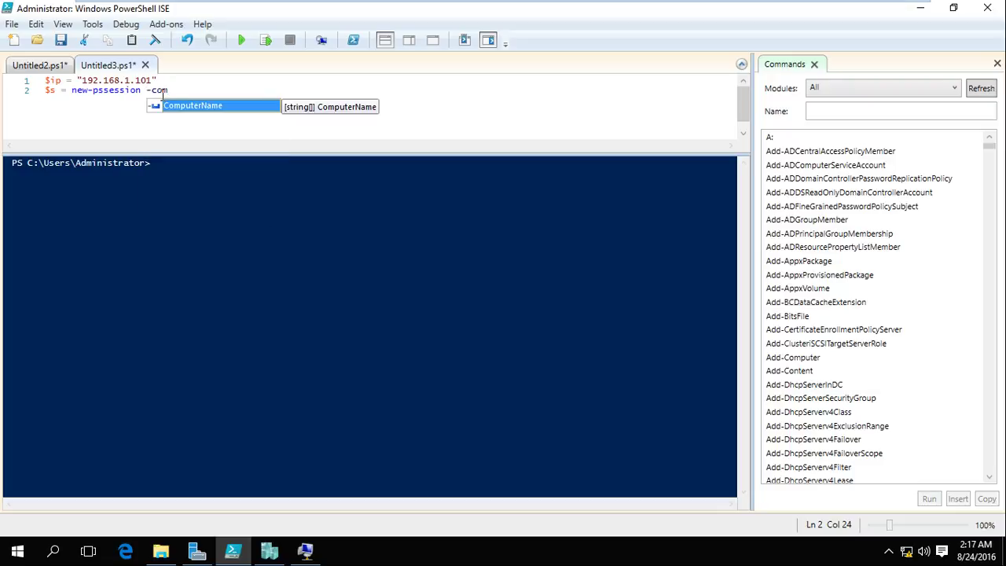
key("Tab")
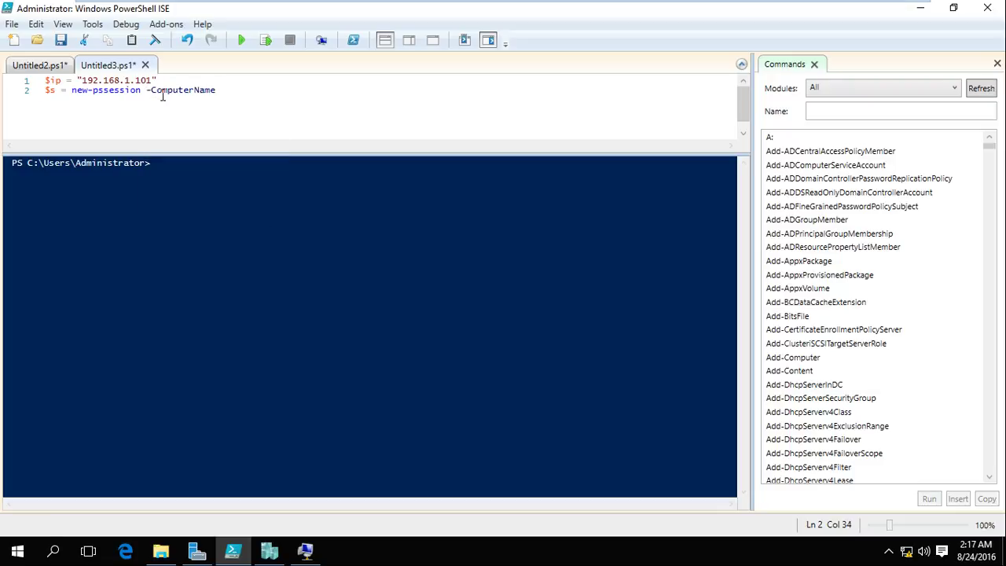
type("$ip")
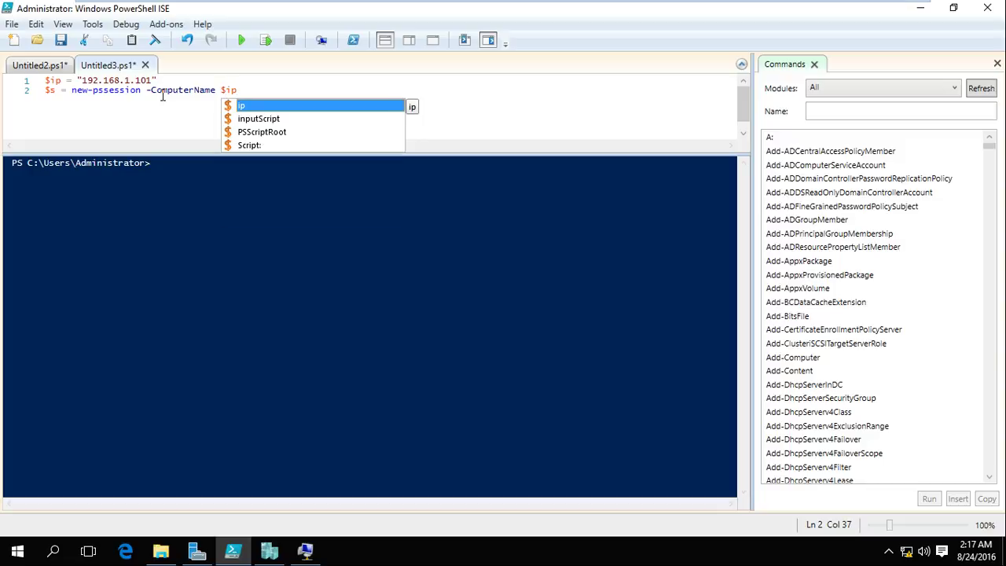
key("Escape")
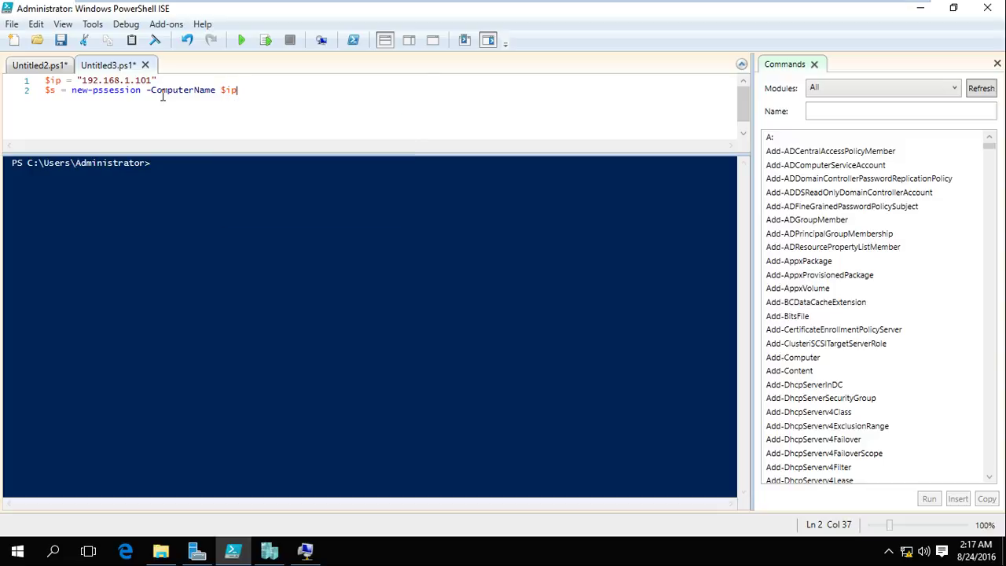
Append the parameter -Credential -\Administrator to the new-pssession command and begin a third script line
type("-")
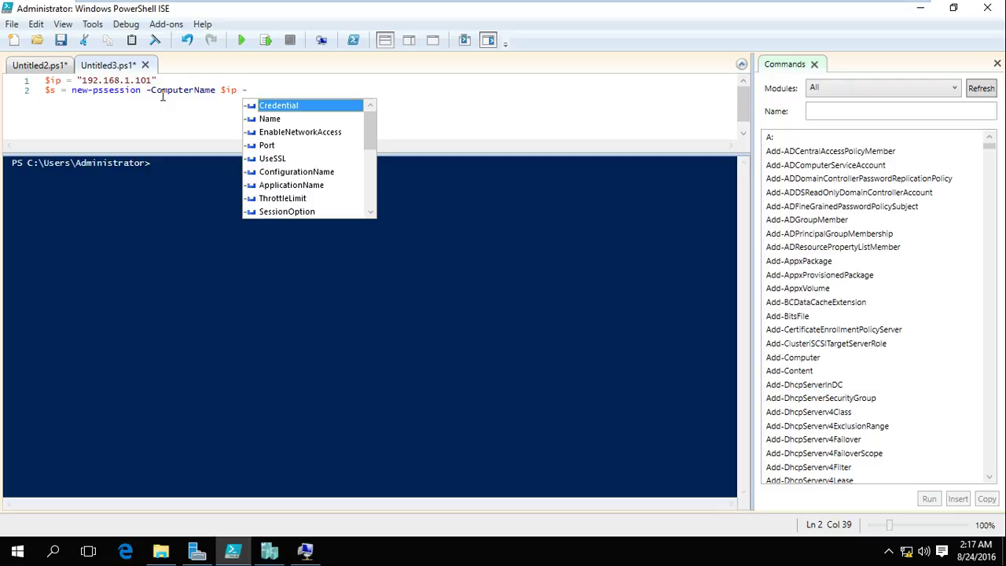
type(" c")
key("BackSpace")
key("BackSpace")
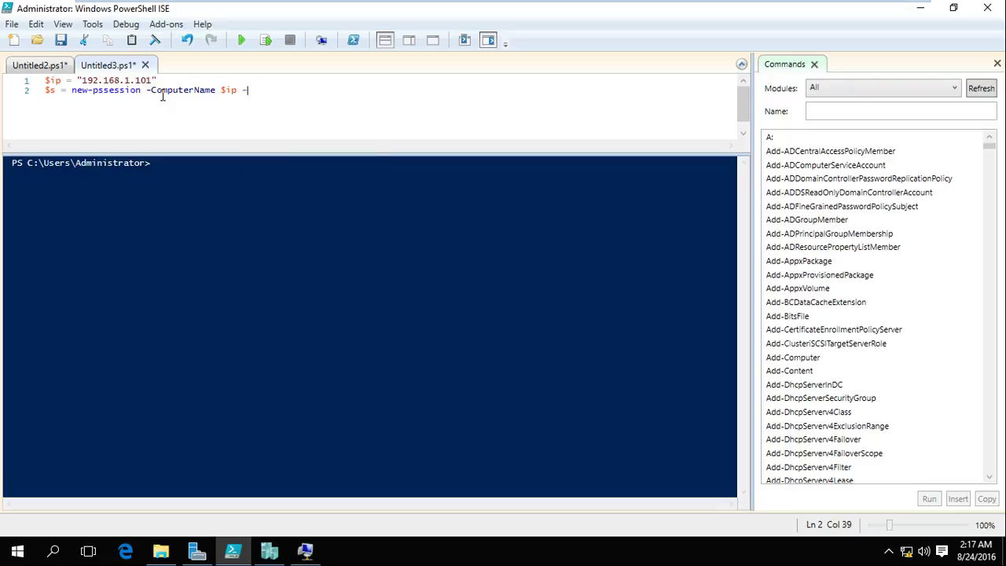
type("cre")
key("BackSpace")
key("BackSpace")
key("BackSpace")
key("BackSpace")
key("BackSpace")
type("-")
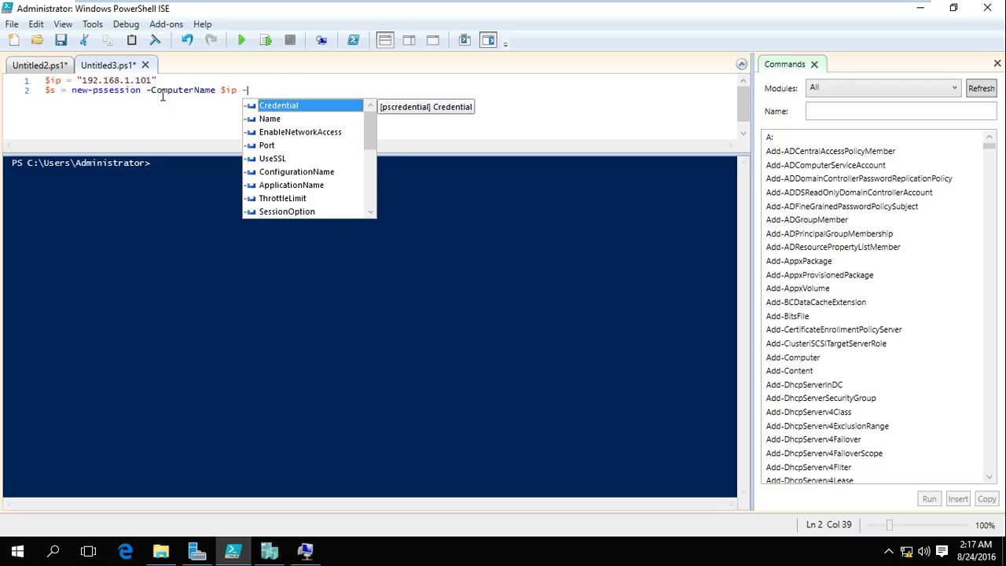
key("Tab")
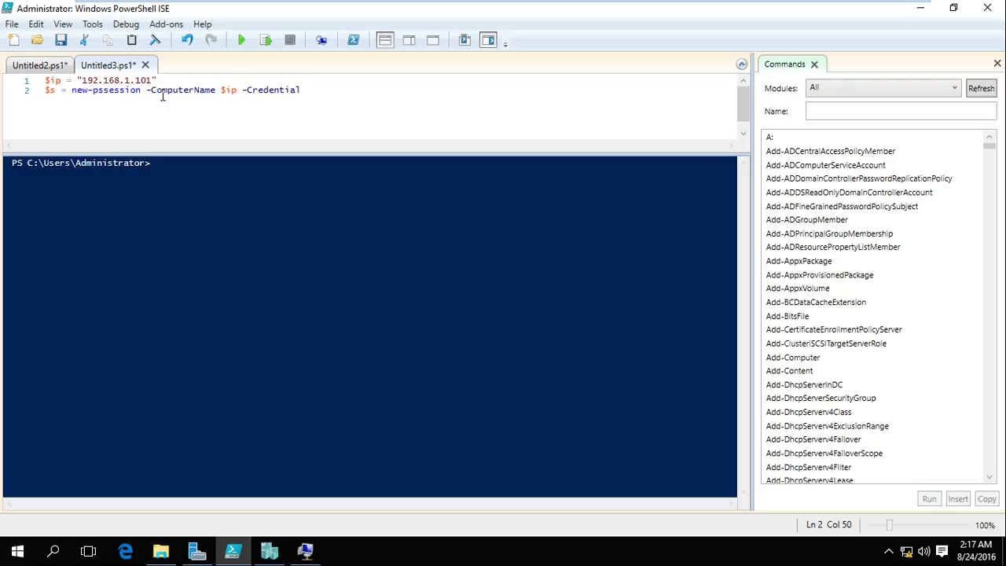
type("-\\Administrator")
key("Return")
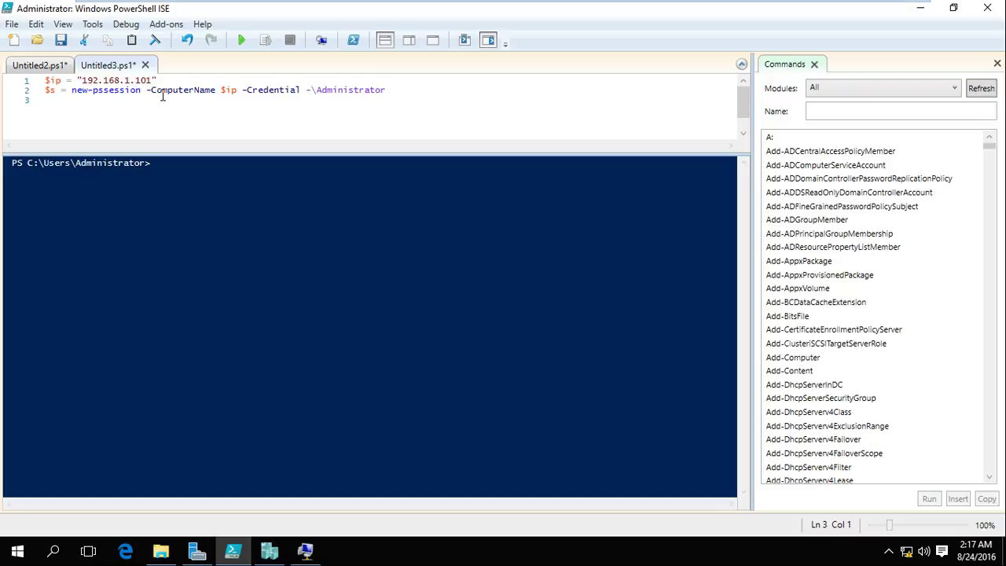
Add the command Enter-PSSession $s on the script's third line
type("enter-ps")
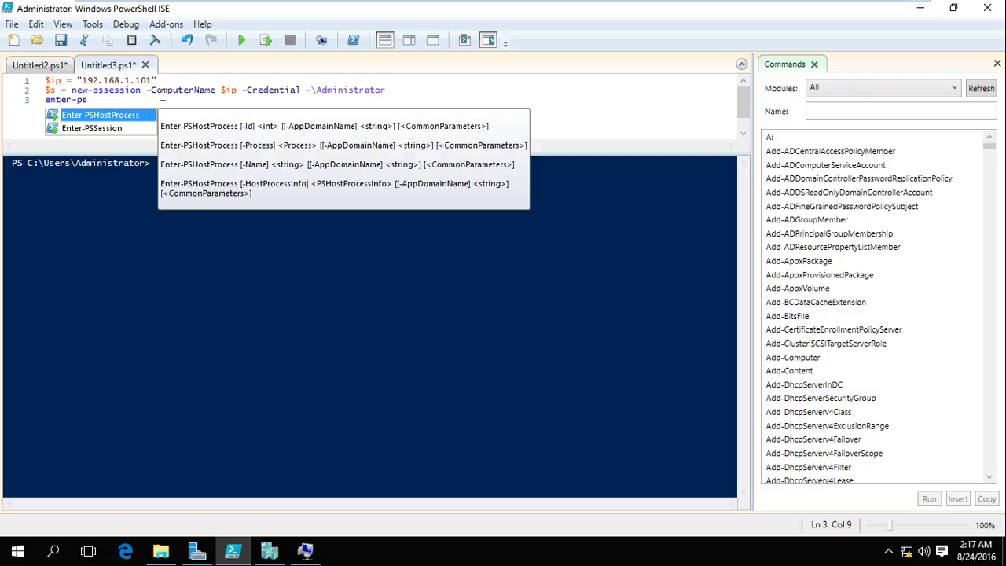
key("Down")
key("Return")
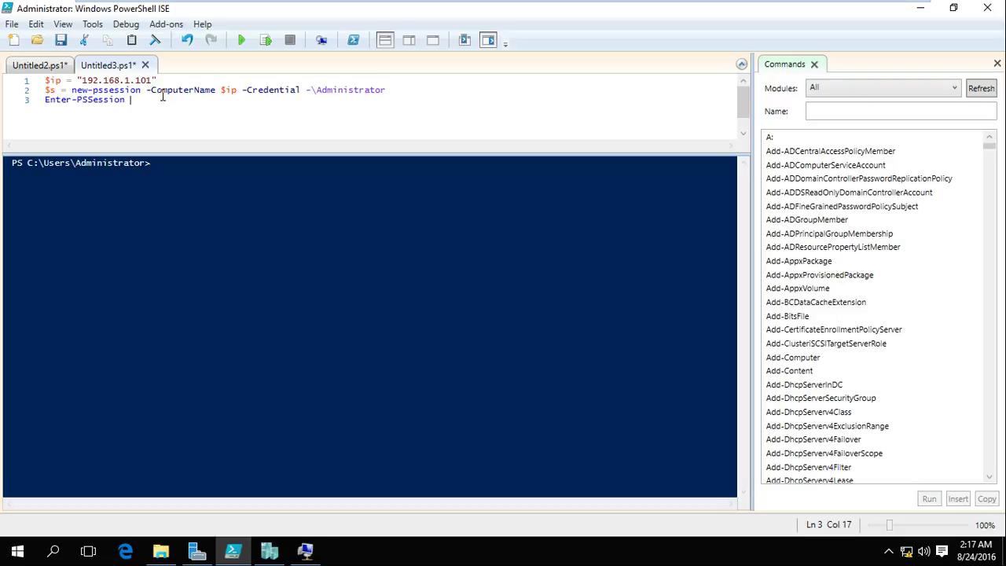
type("$s")
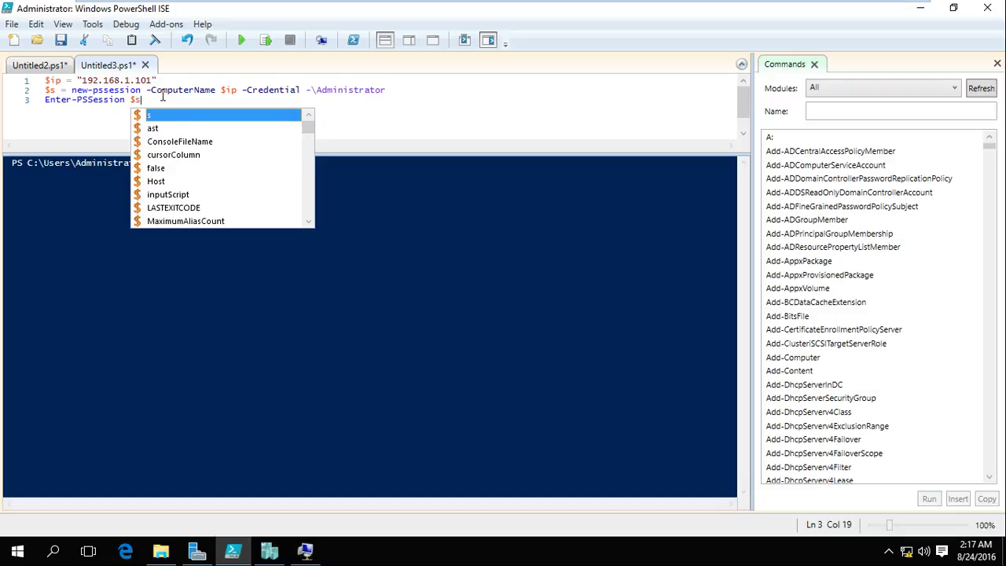
key("Escape")
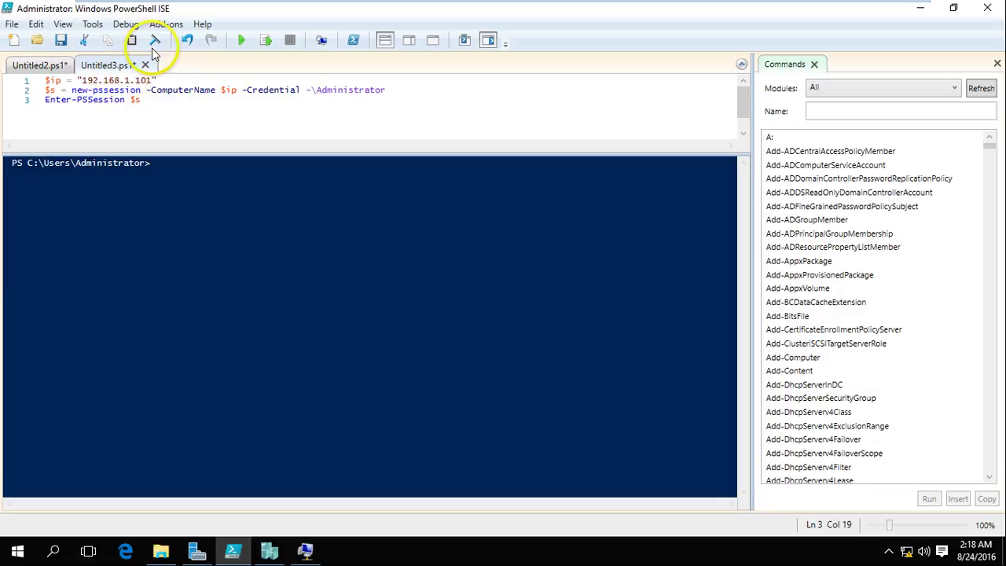
Run the whole script and submit the account password in the credential request
left_click(241, 40)
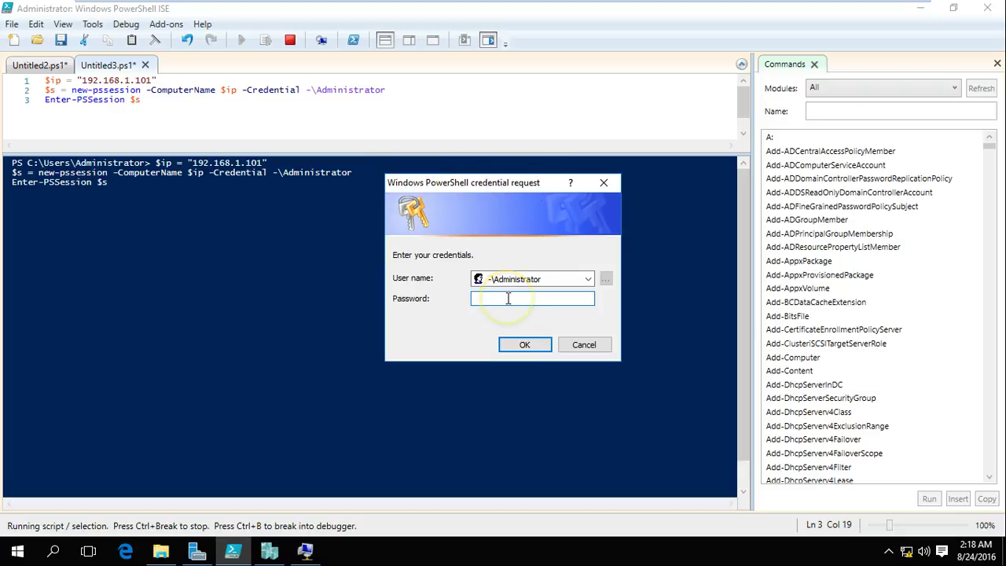
type("••••••••")
key("Return")
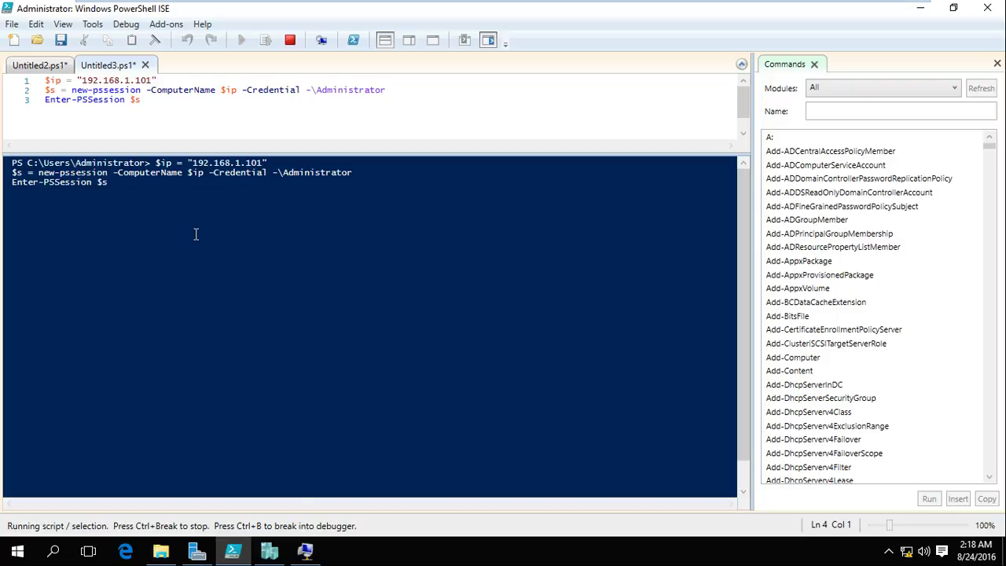
Compare the NanoServerTP5 virtual machine's login screen with the IP address in the remote session prompt
left_click(305, 550)
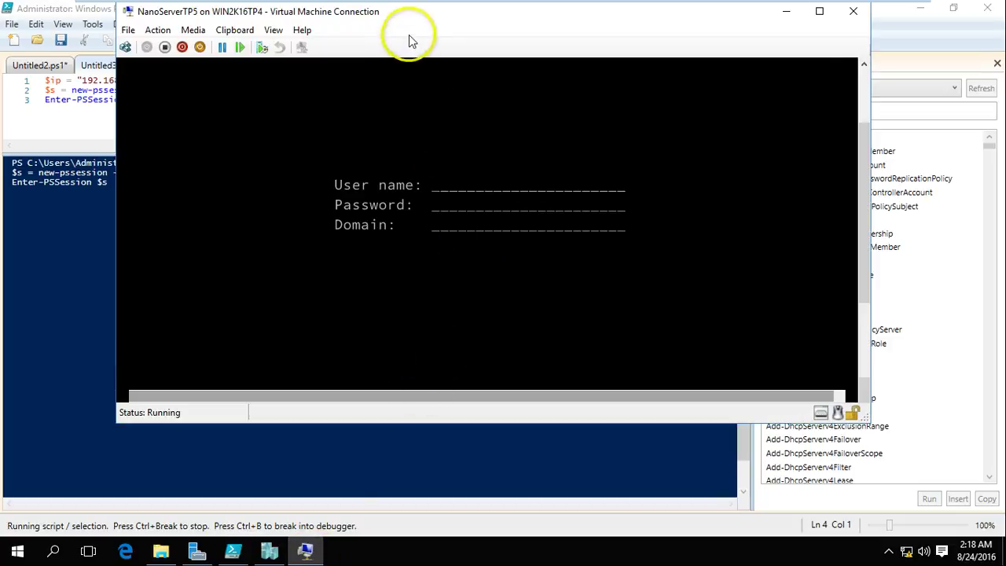
left_click_drag(412, 15, 427, 50)
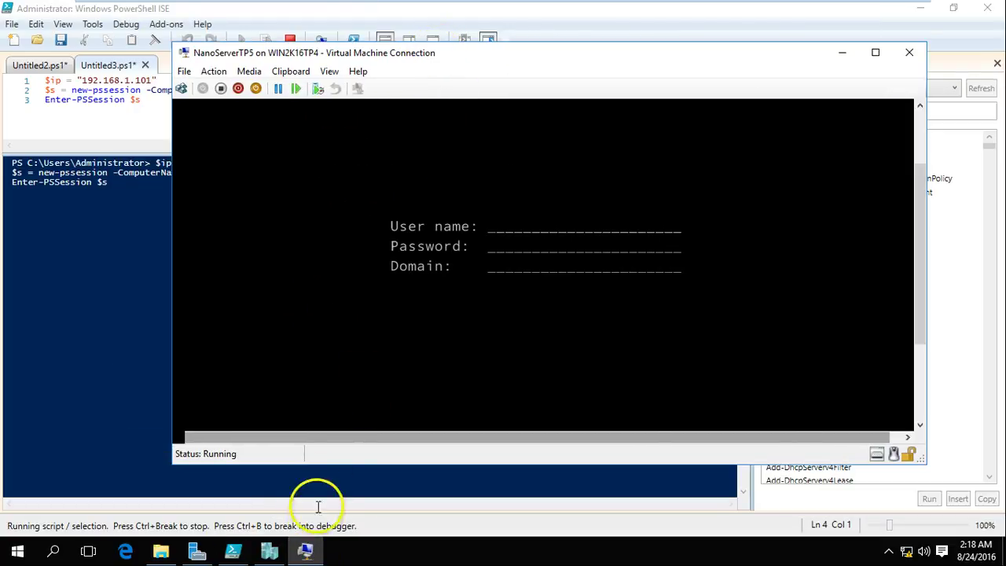
left_click(306, 550)
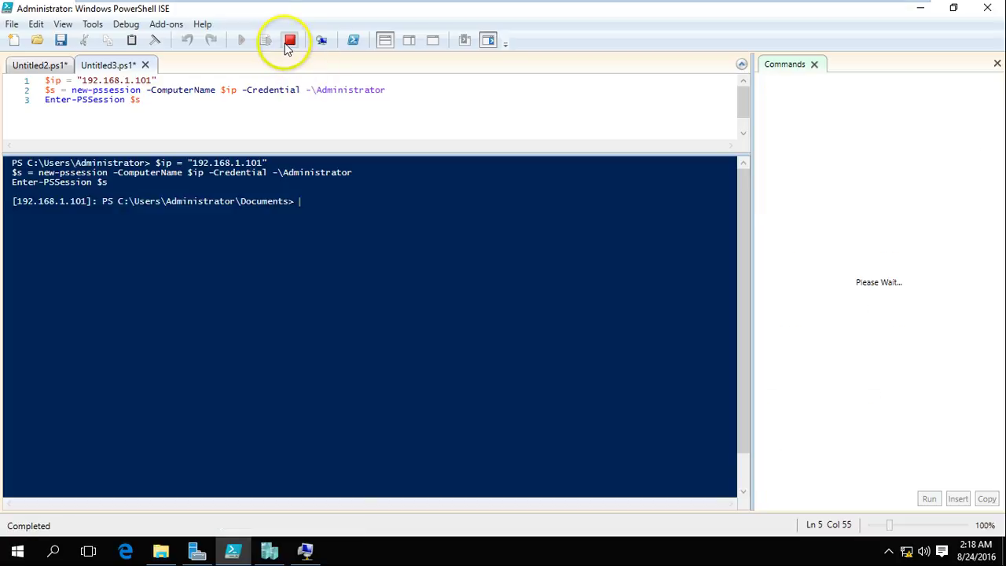
left_click(15, 203)
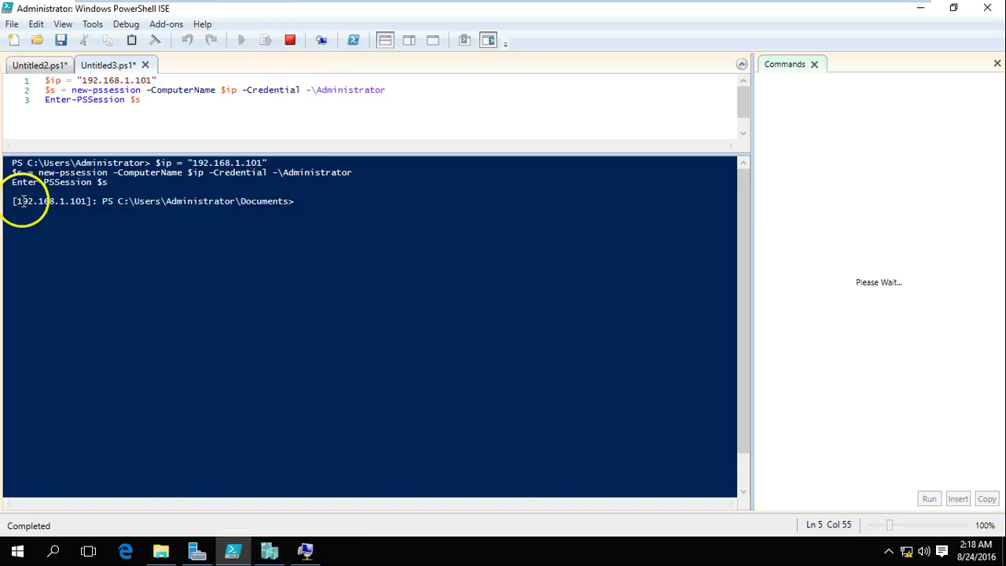
mouse_move(16, 202)
left_mouse_down()
mouse_move(97, 202)
mouse_move(18, 198)
left_mouse_up()
left_click(91, 200)
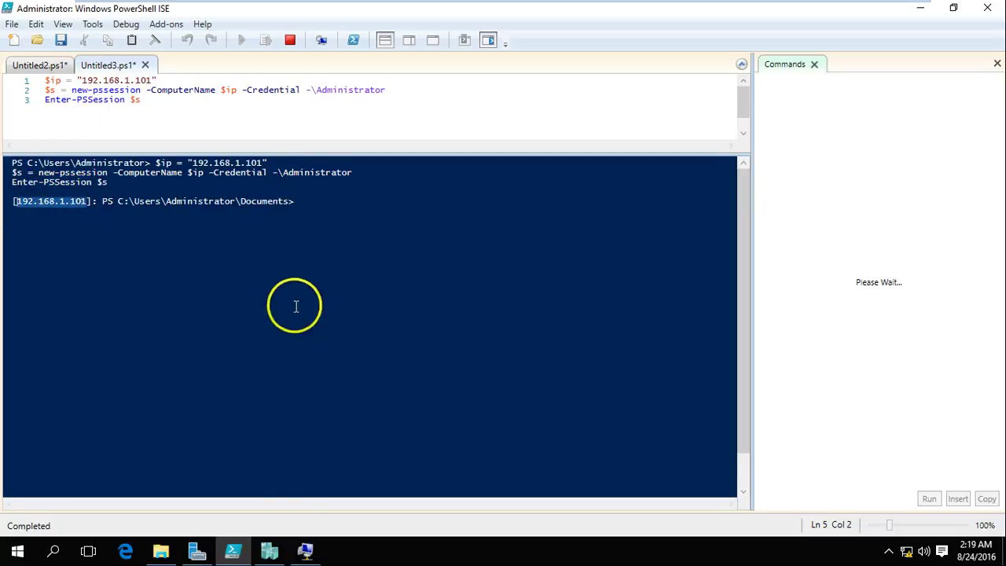
left_click(305, 550)
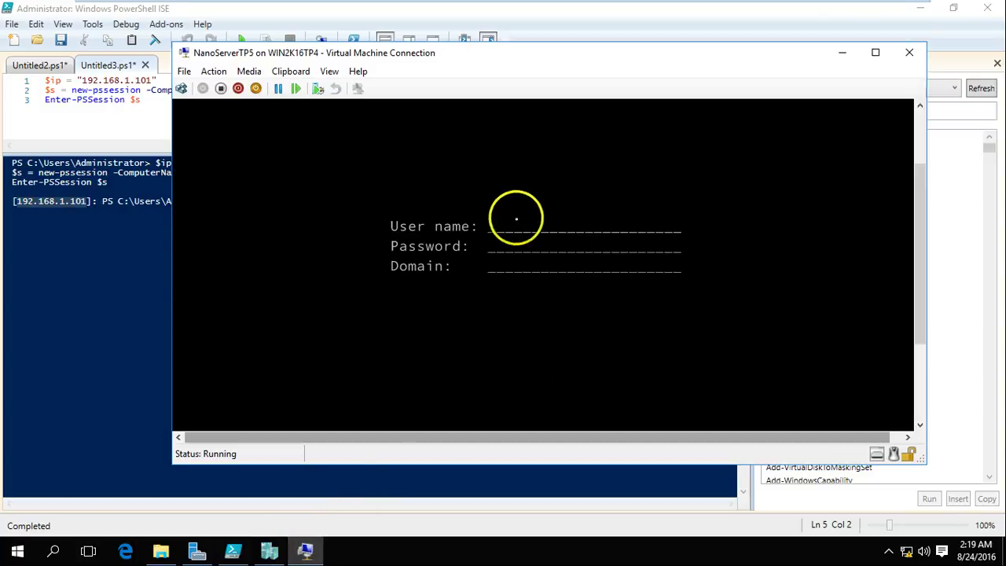
left_click(306, 548)
Run hostname in the remote session and check the result against the virtual machine's window title
left_click(342, 205)
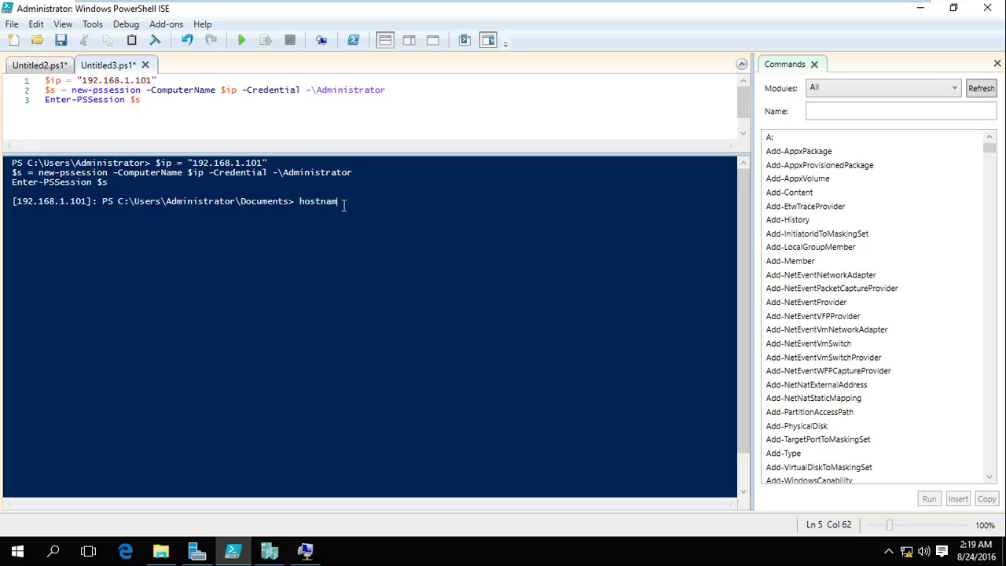
key("Return")
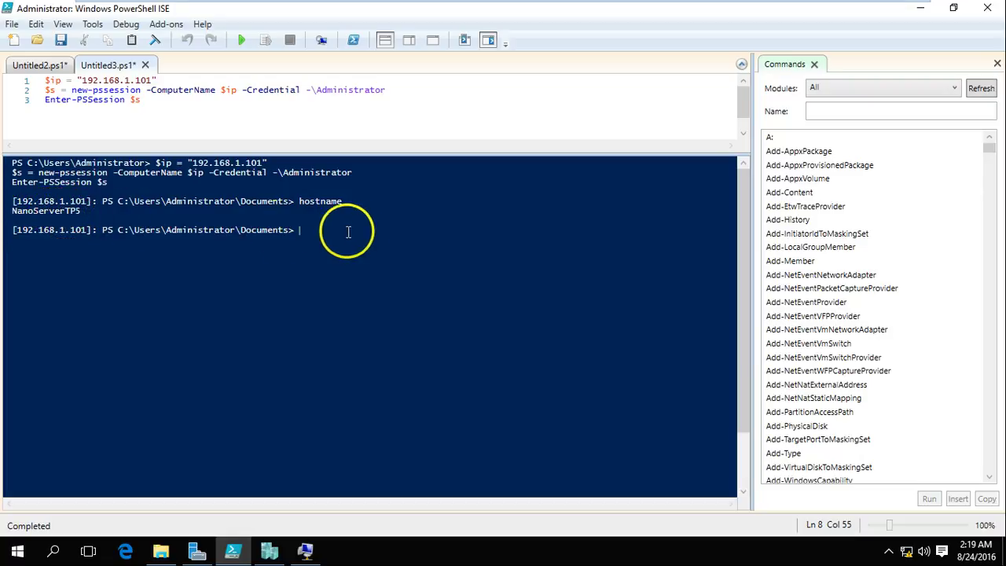
left_click(306, 550)
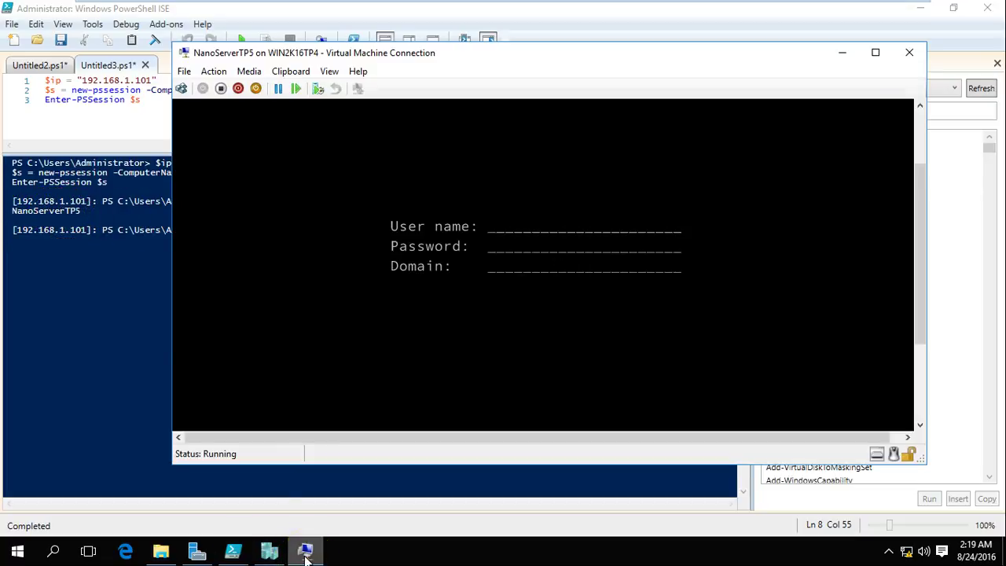
left_click(306, 551)
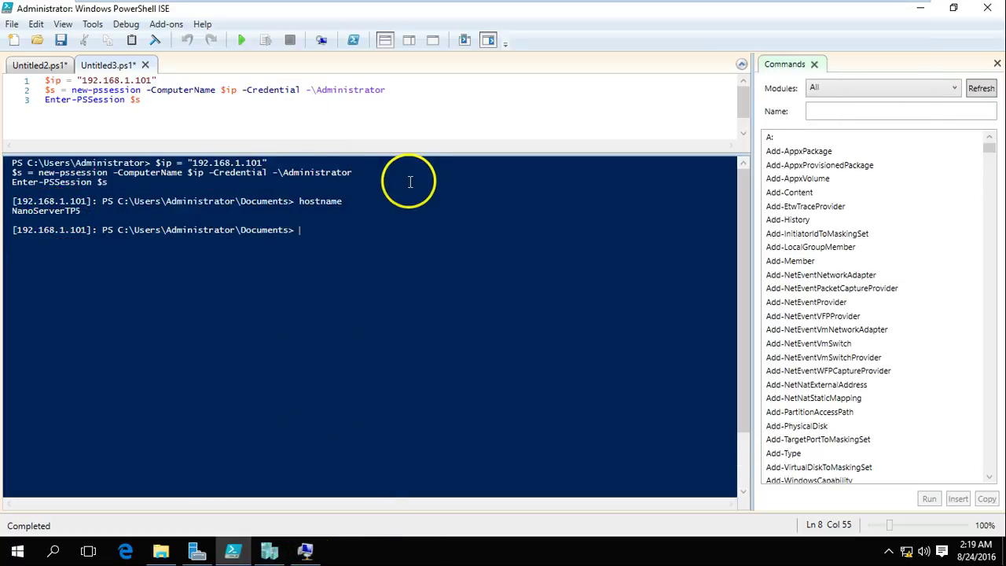
left_click(350, 225)
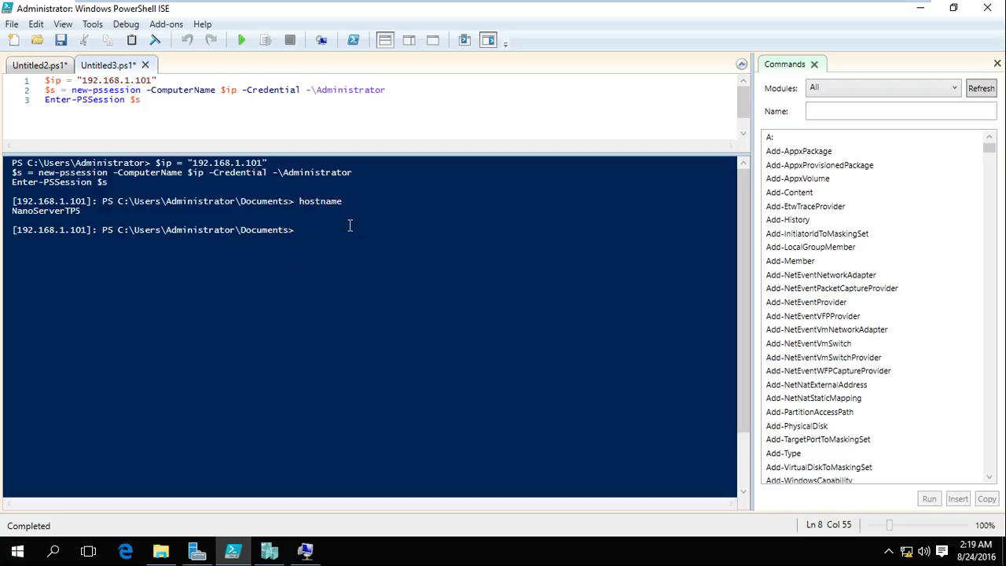
Exit the Win2K16TP4 machine's full-screen view, switch to the PowerPoint slide show and advance to the closing slide
mouse_move(595, 16)
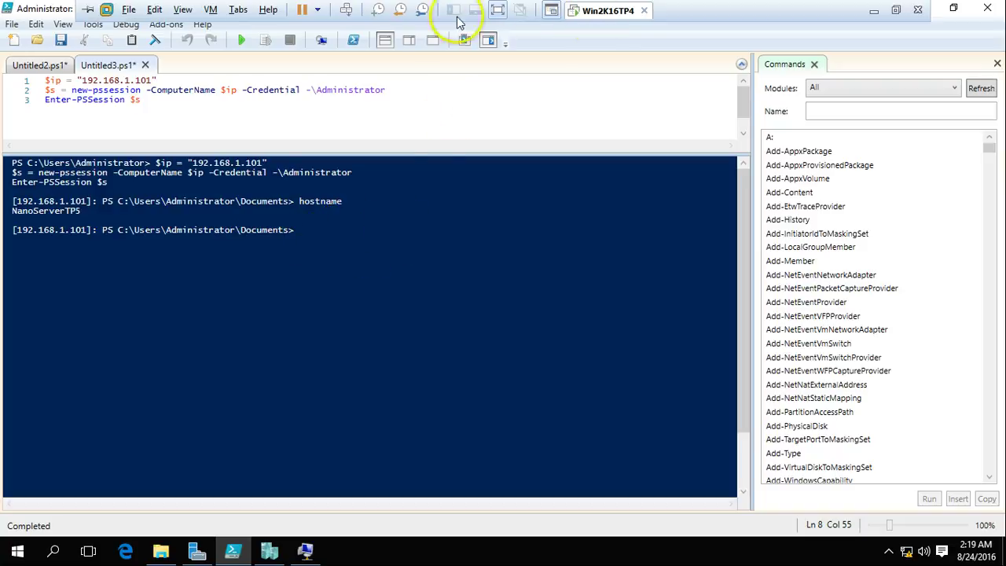
left_click(497, 9)
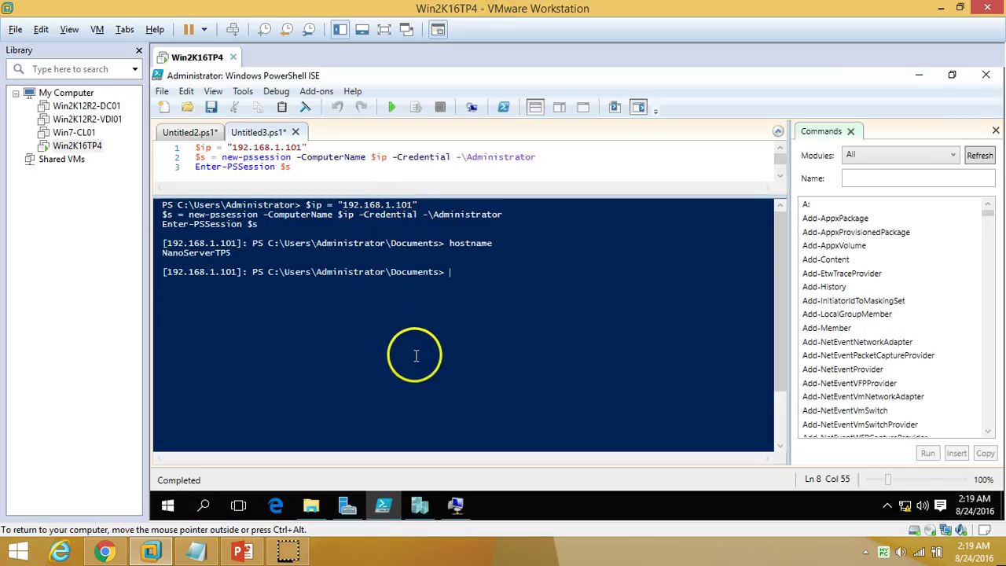
left_click(242, 550)
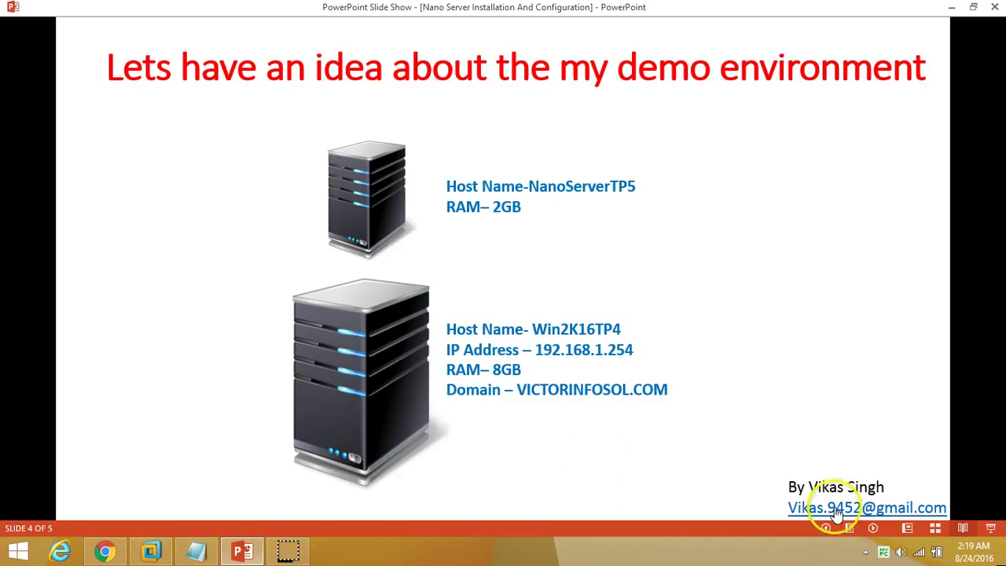
left_click(873, 528)
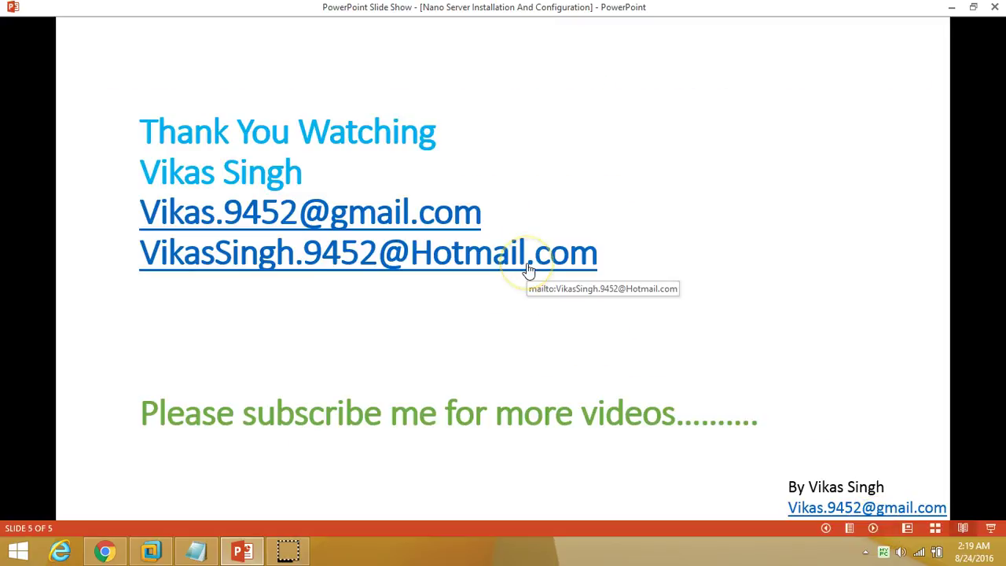